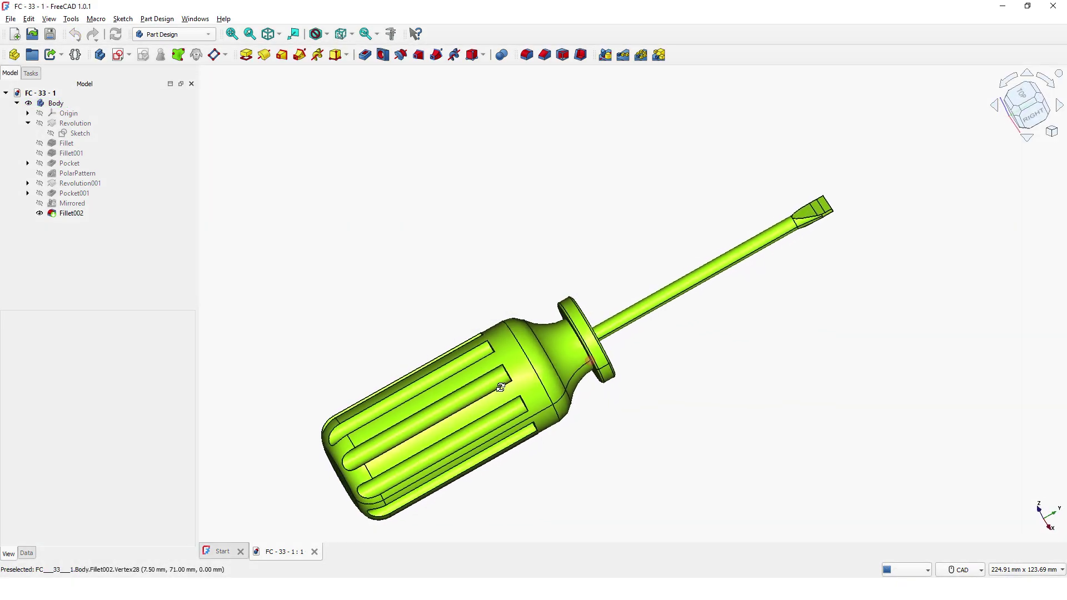
pyautogui.moveTo(500, 388); pyautogui.dragTo(511, 529, button='middle')
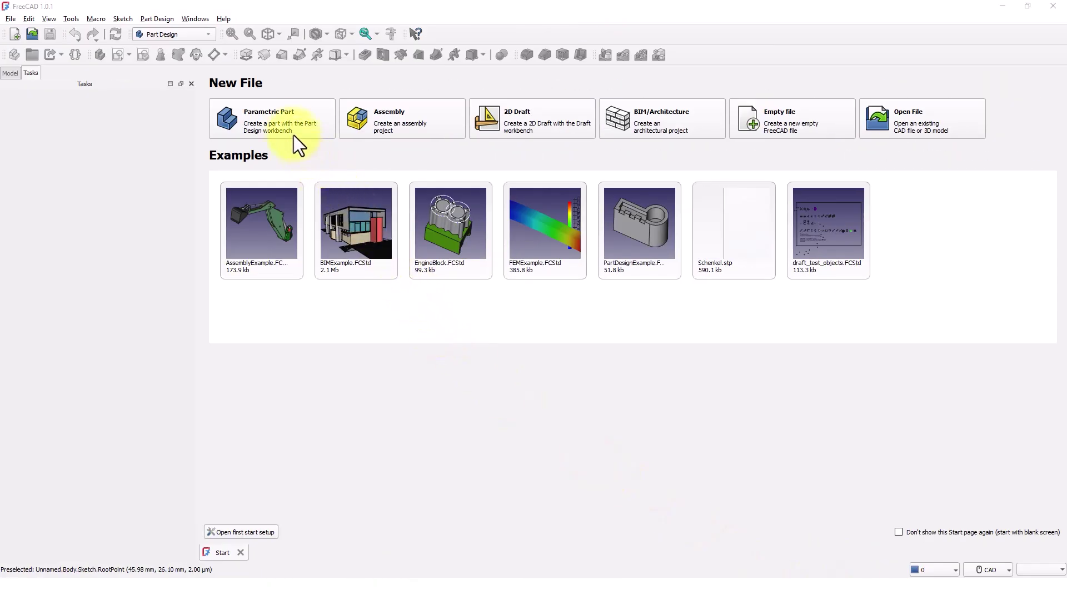
# Create a new parametric part and start a sketch on the XY plane
pyautogui.click(281, 122)
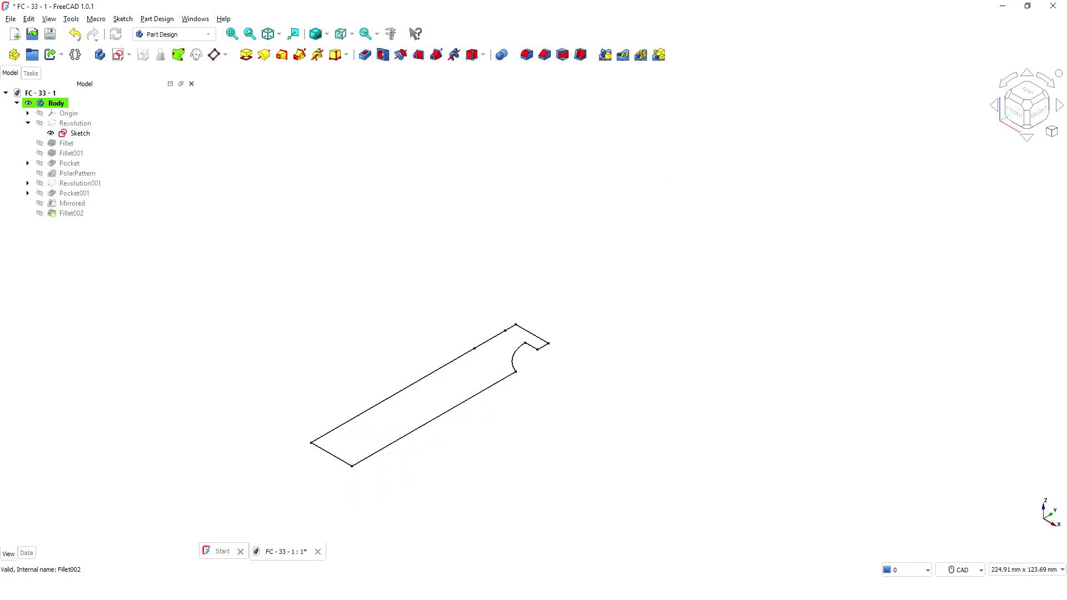
pyautogui.press('space')
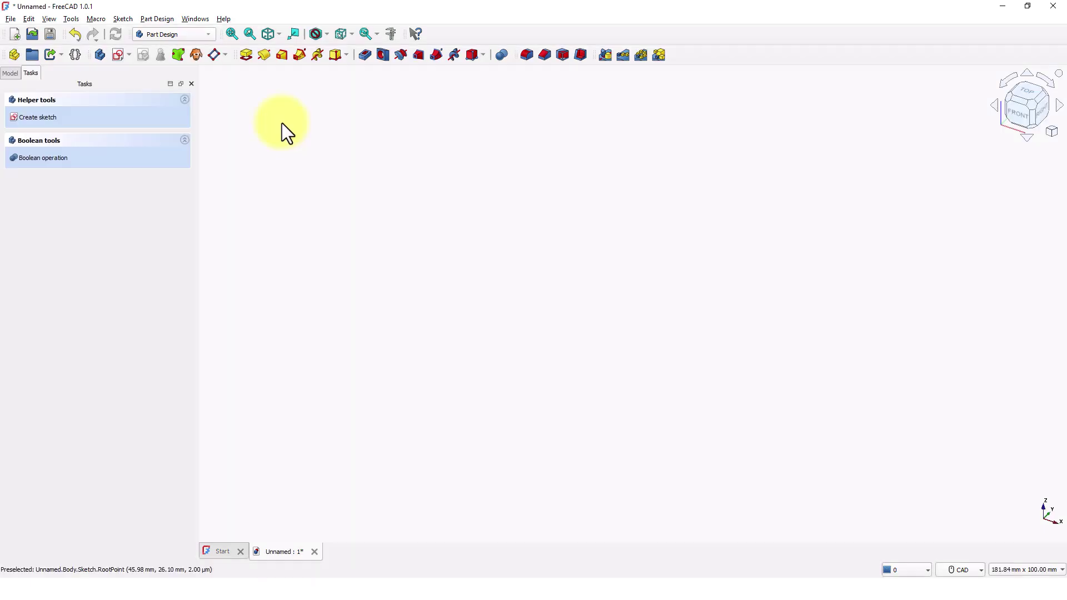
pyautogui.click(120, 53)
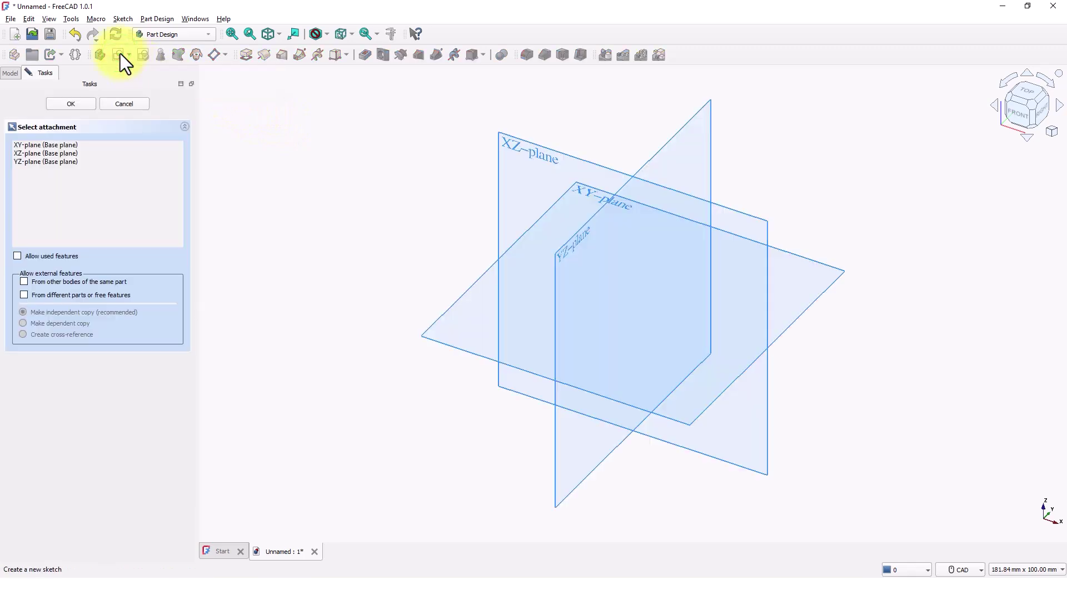
pyautogui.click(445, 312)
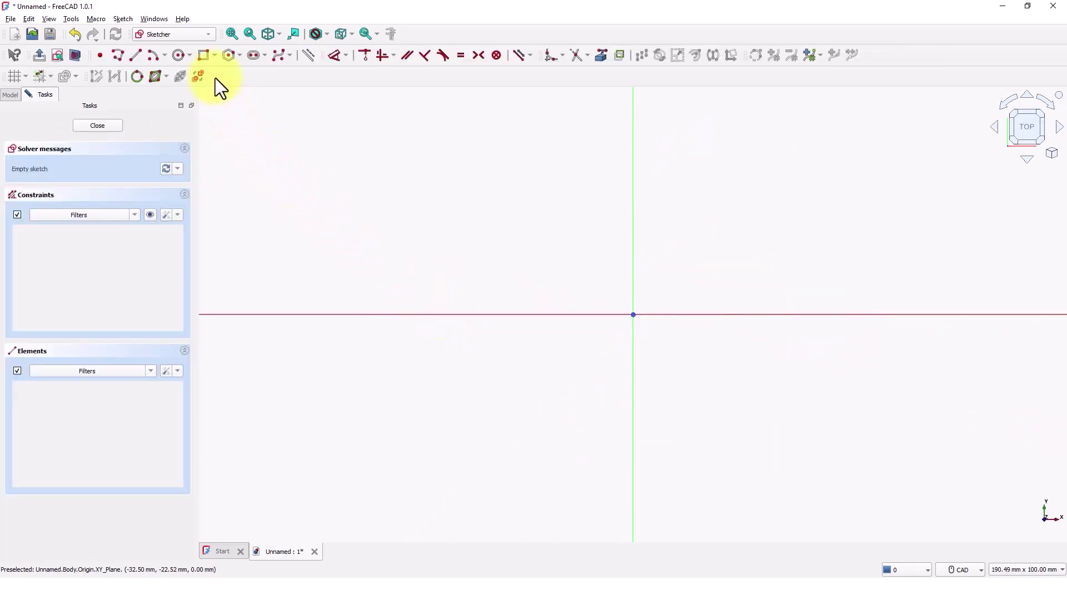
# Draw a rectangle 15 mm wide and 60 mm high with its lower-left corner at the origin
pyautogui.click(205, 55)
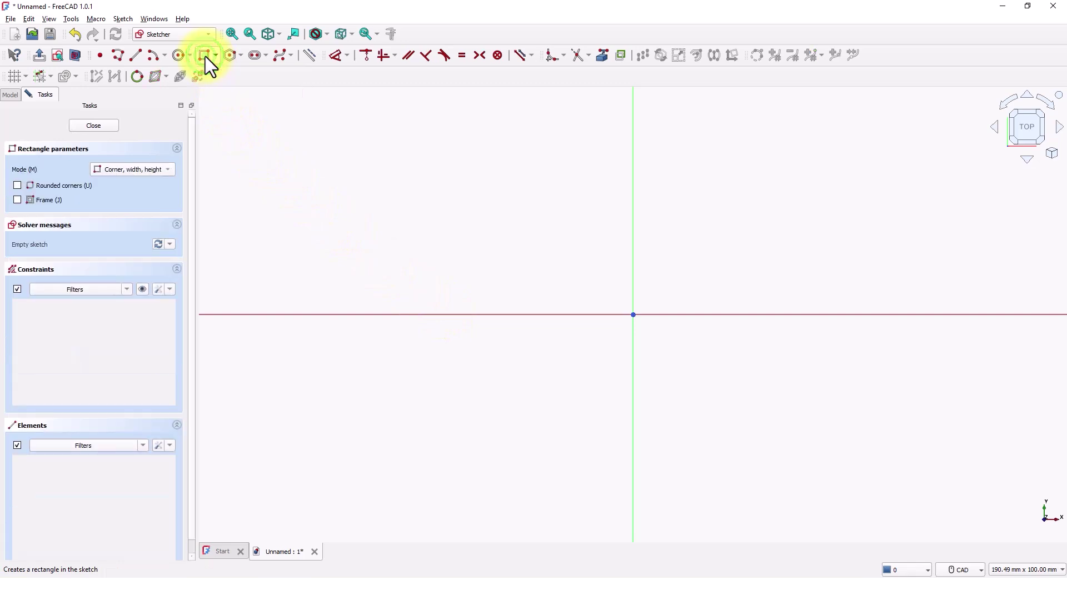
pyautogui.click(632, 314)
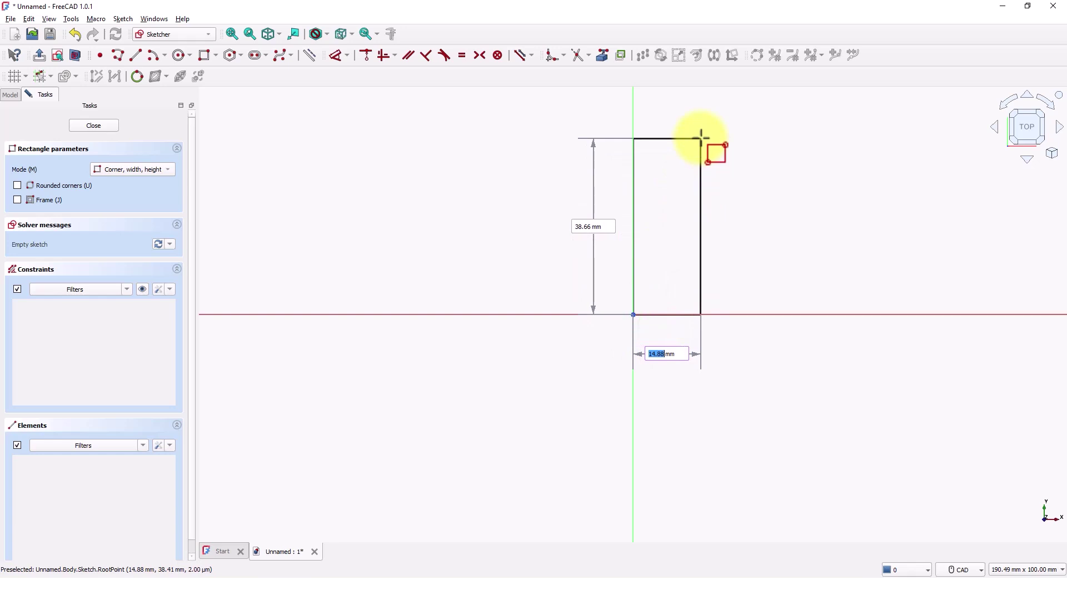
pyautogui.write('15')
pyautogui.press('Tab')
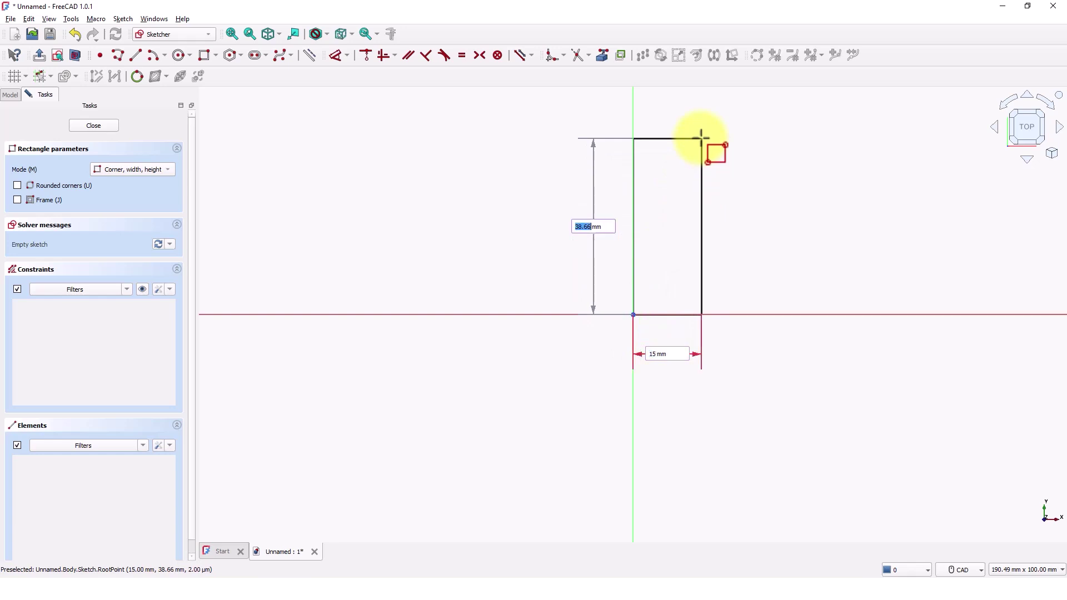
pyautogui.write('6')
pyautogui.press('Return')
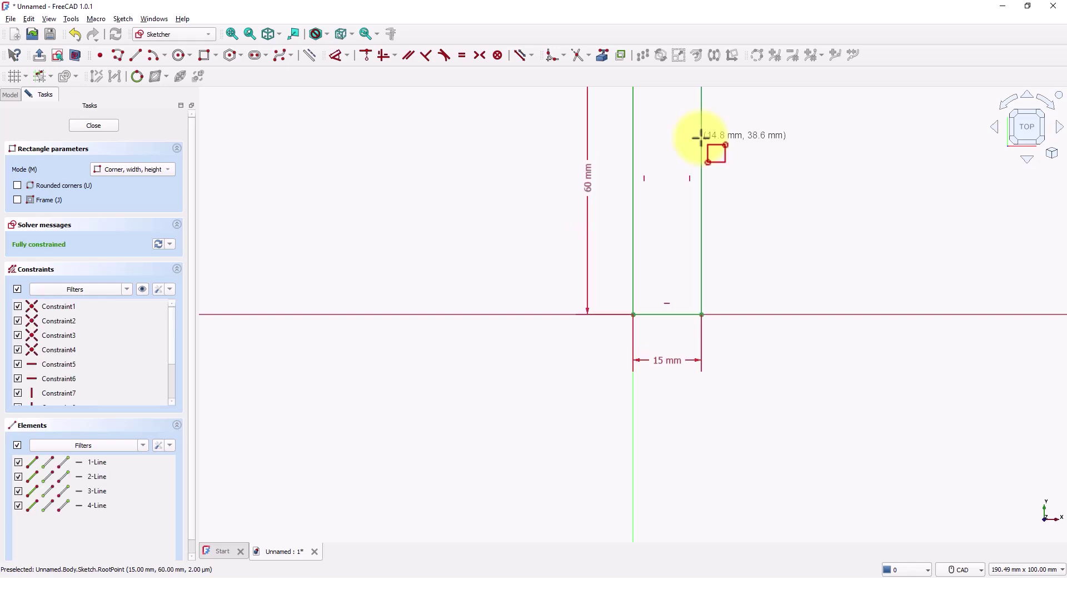
pyautogui.rightClick(737, 137)
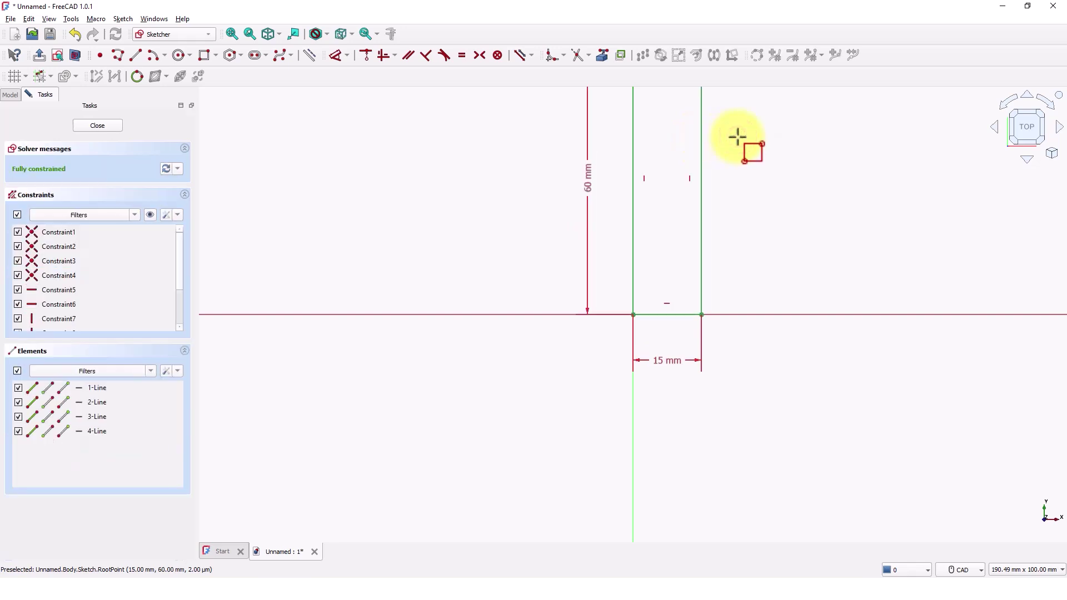
# Convert the upper edge of the 15 × 60 mm rectangle to construction geometry
pyautogui.rightClick(765, 191)
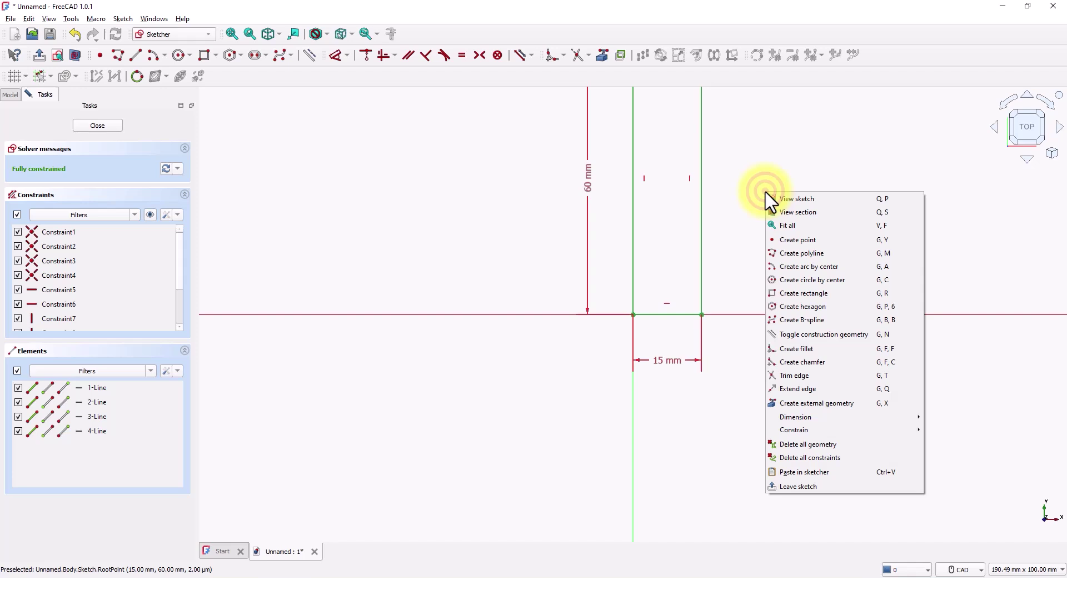
pyautogui.click(792, 226)
pyautogui.moveTo(797, 234); pyautogui.dragTo(687, 353, button='middle')
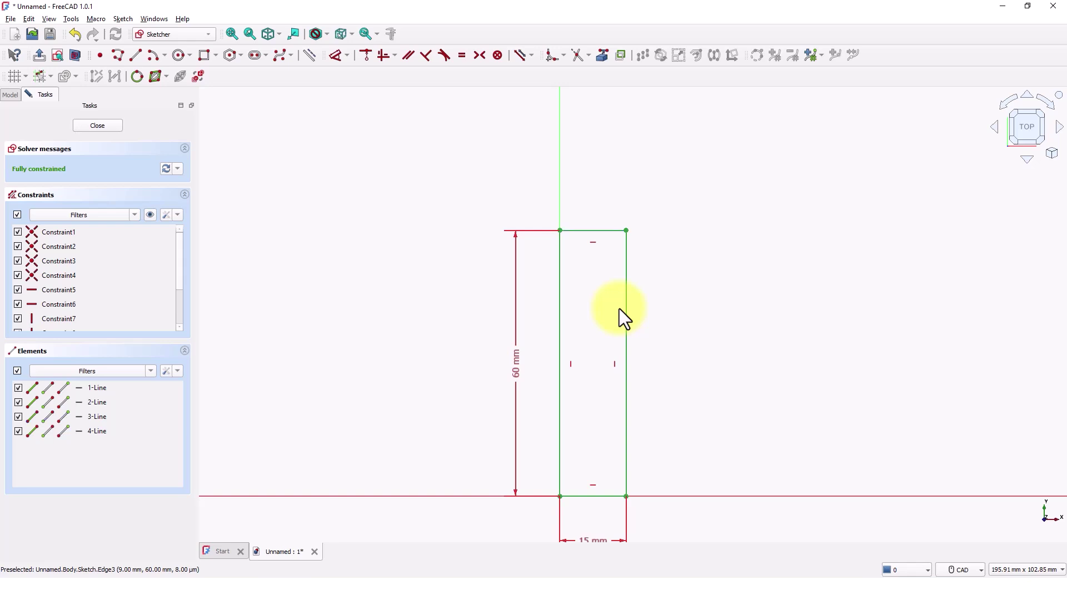
pyautogui.click(595, 229)
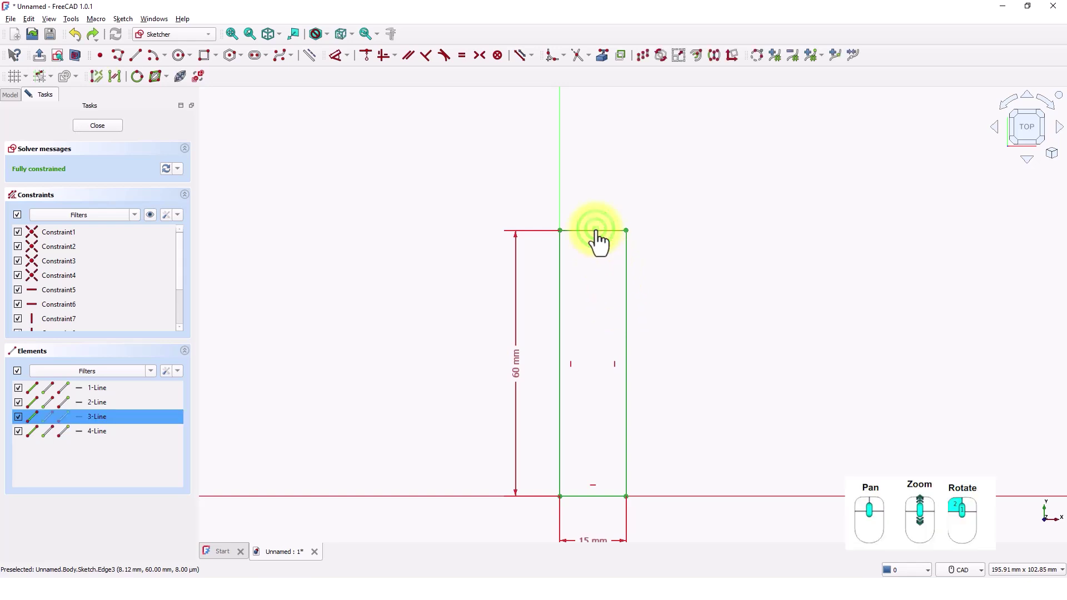
pyautogui.rightClick(595, 230)
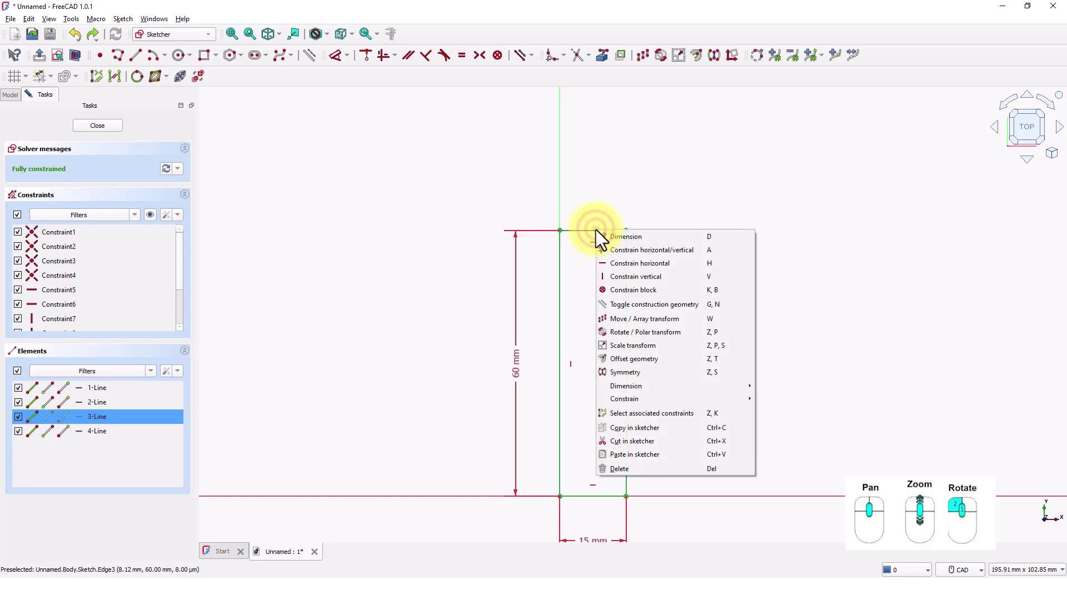
pyautogui.click(608, 306)
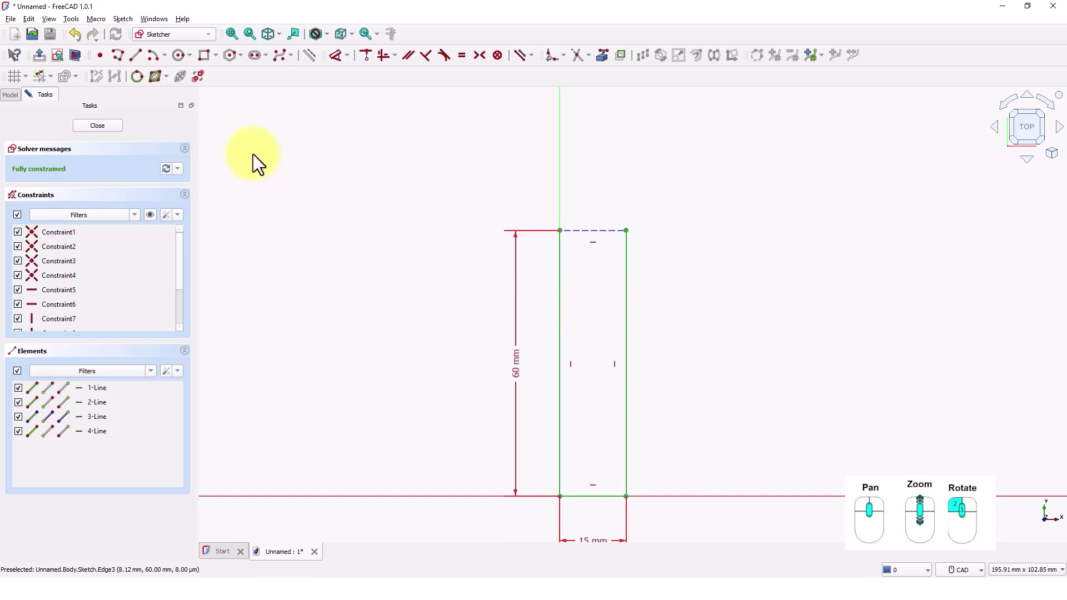
# Draw a second rectangle, 12 mm wide and 4 mm high, starting on the vertical axis above the first rectangle
pyautogui.click(206, 58)
pyautogui.click(559, 115)
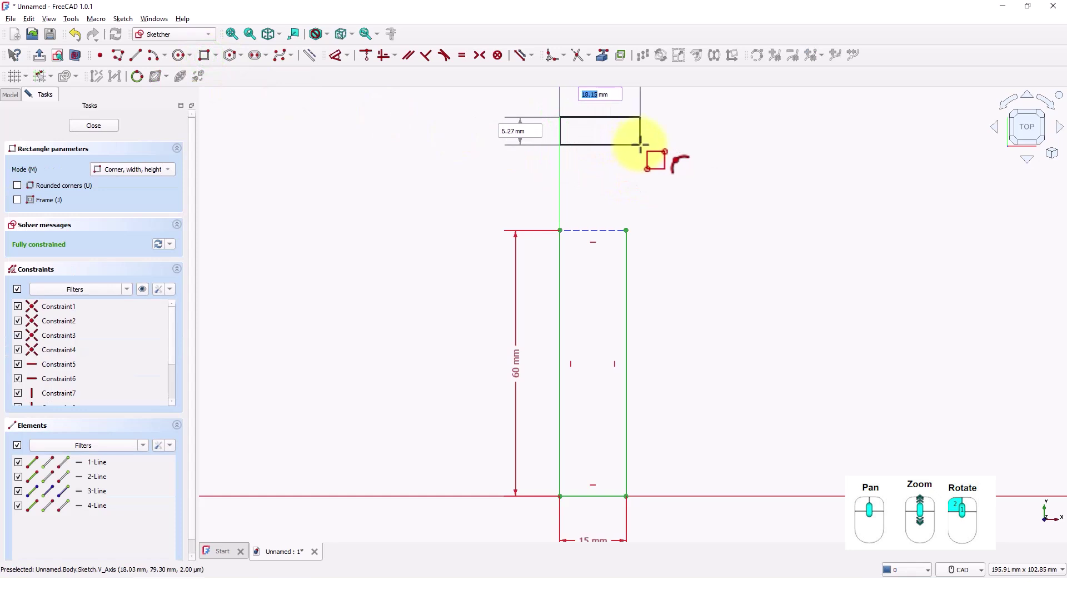
pyautogui.write('12')
pyautogui.press('Tab')
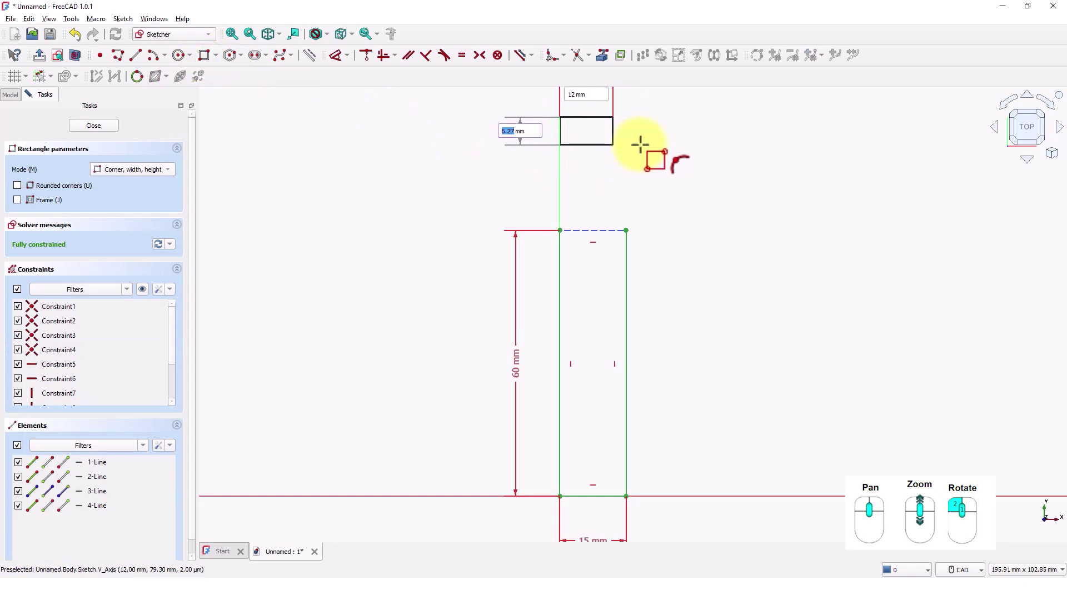
pyautogui.write('4')
pyautogui.press('Return')
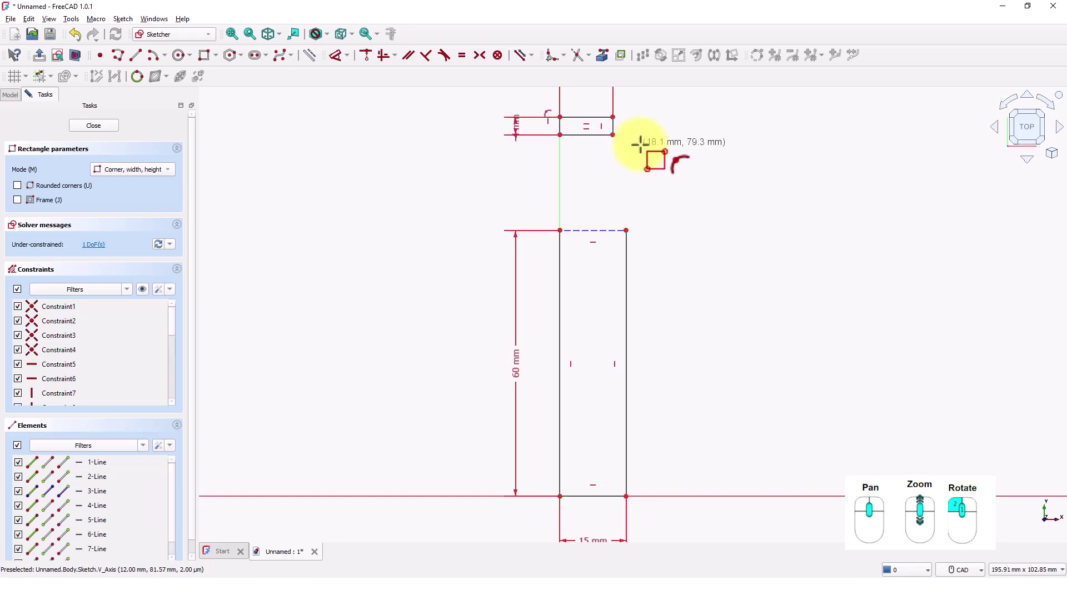
pyautogui.rightClick(640, 144)
# Convert the lower edge of the 12 × 4 mm rectangle to construction geometry
pyautogui.moveTo(656, 136); pyautogui.dragTo(612, 228, button='middle')
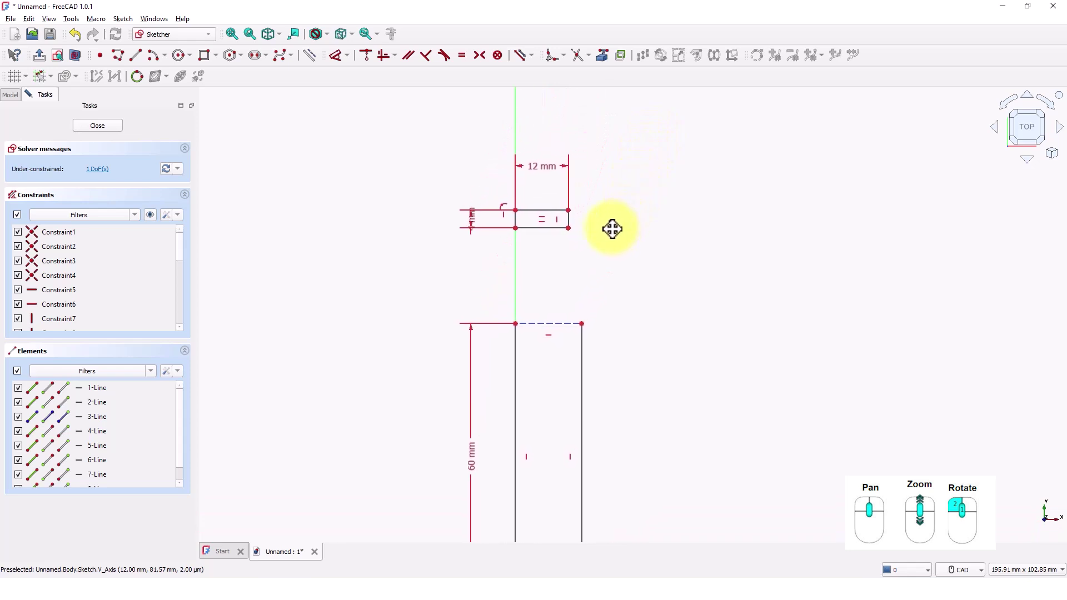
pyautogui.click(536, 231)
pyautogui.rightClick(535, 231)
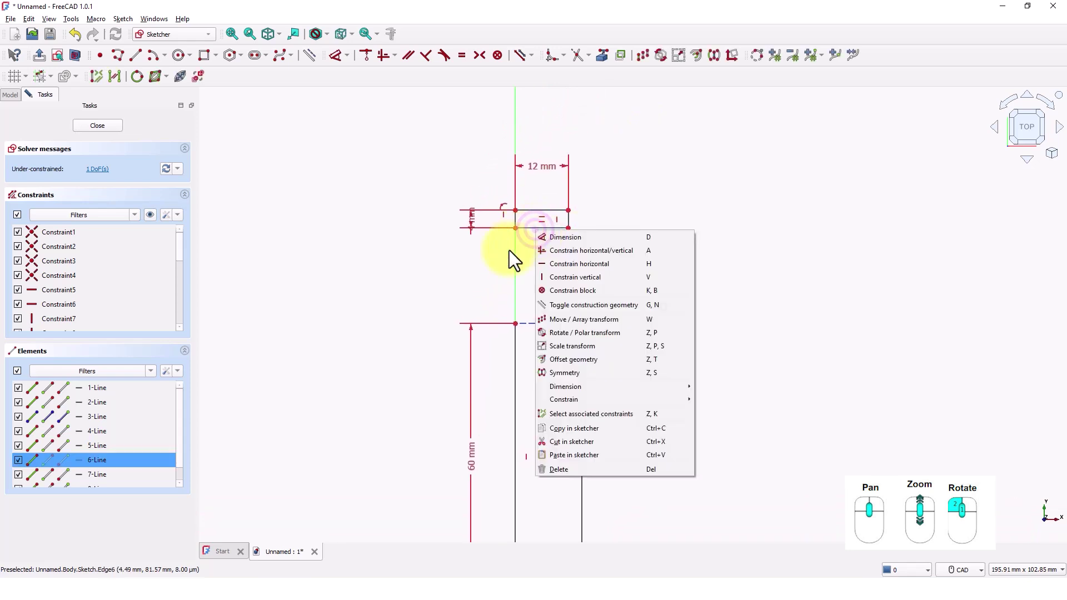
pyautogui.click(553, 306)
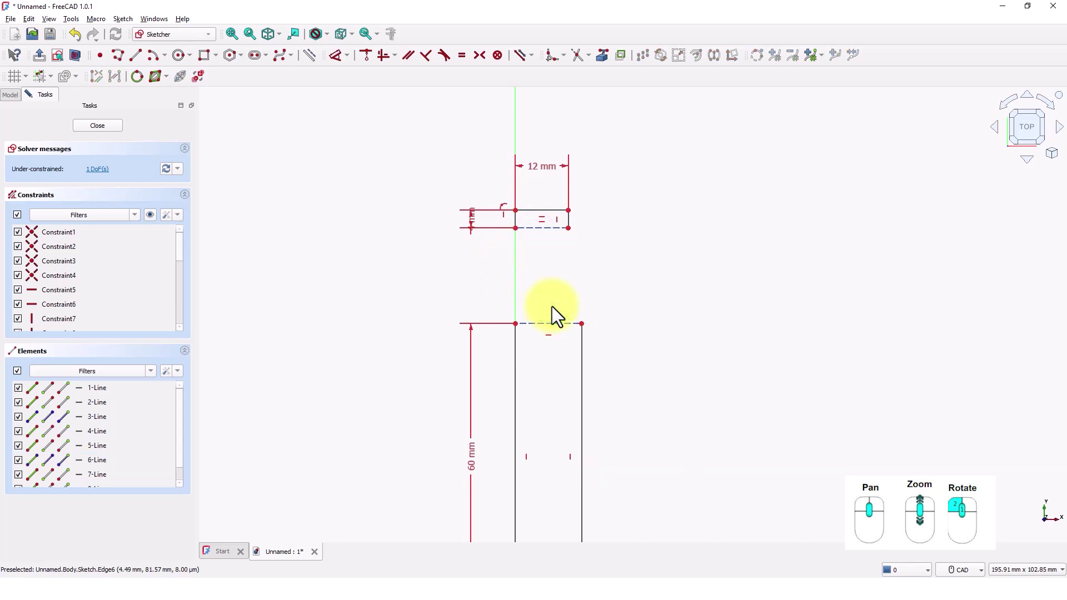
# Draw a line along the vertical axis joining the large rectangle's upper-left corner to the small rectangle's lower-left corner
pyautogui.click(135, 49)
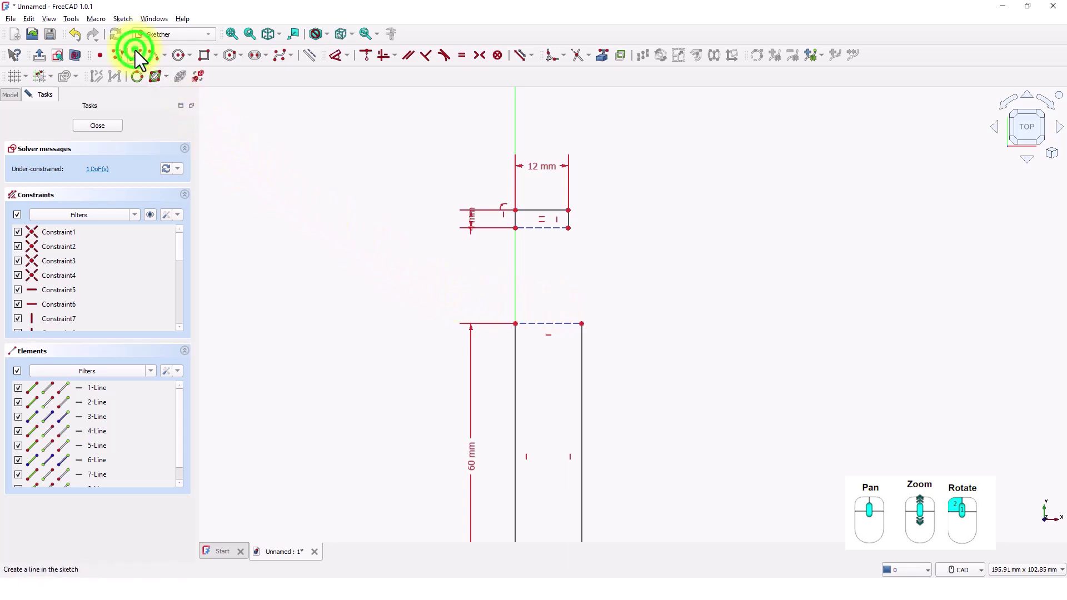
pyautogui.click(514, 323)
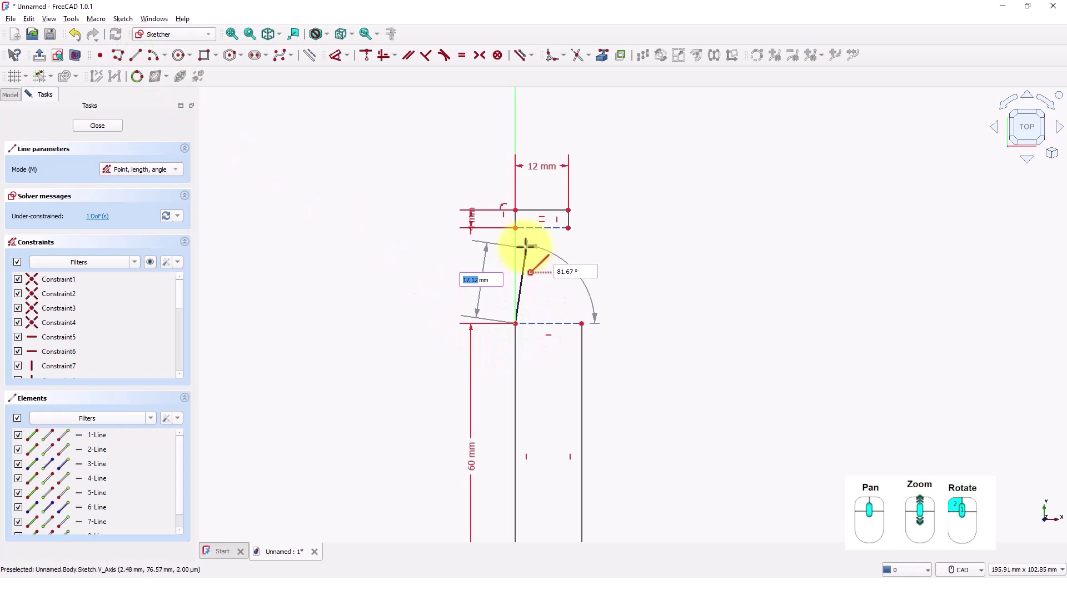
pyautogui.click(515, 228)
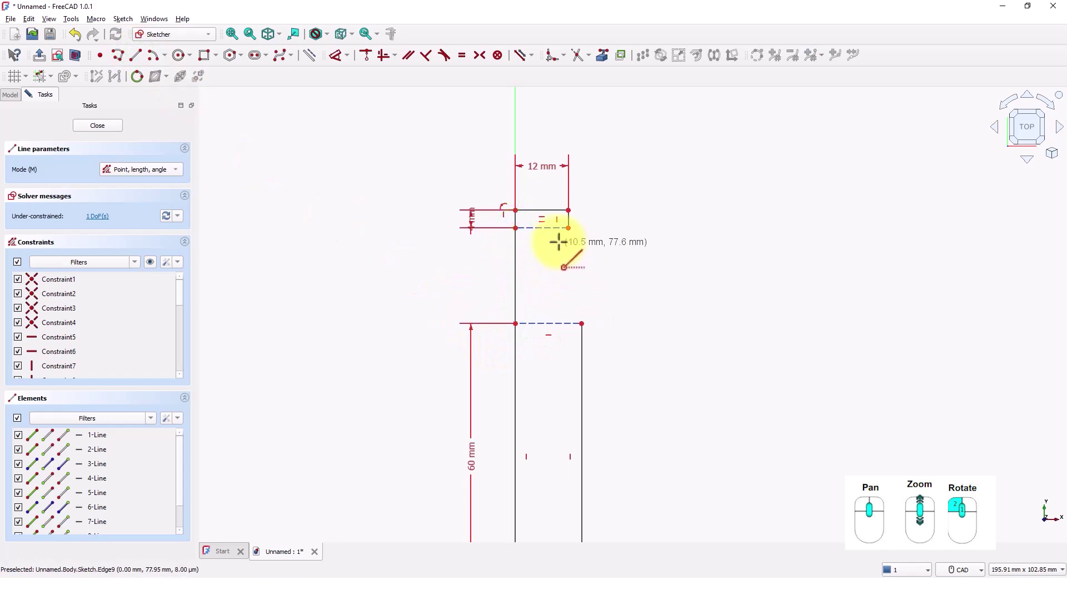
# Draw a vertical line from the small rectangle's lower edge to the midpoint of the large rectangle's upper edge and make it construction geometry
pyautogui.scroll(3, 547, 231)
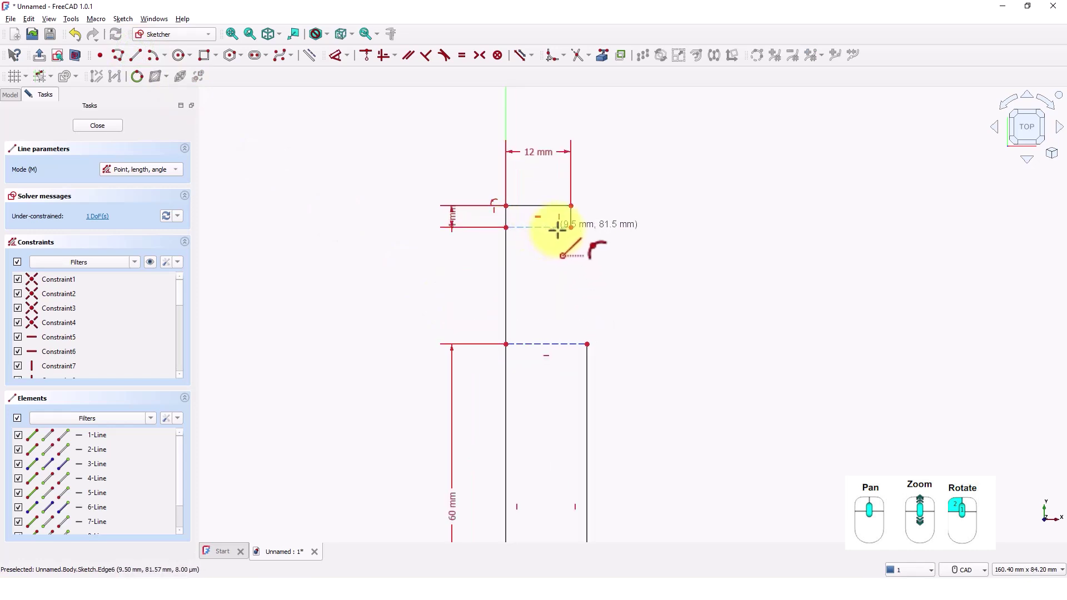
pyautogui.click(543, 226)
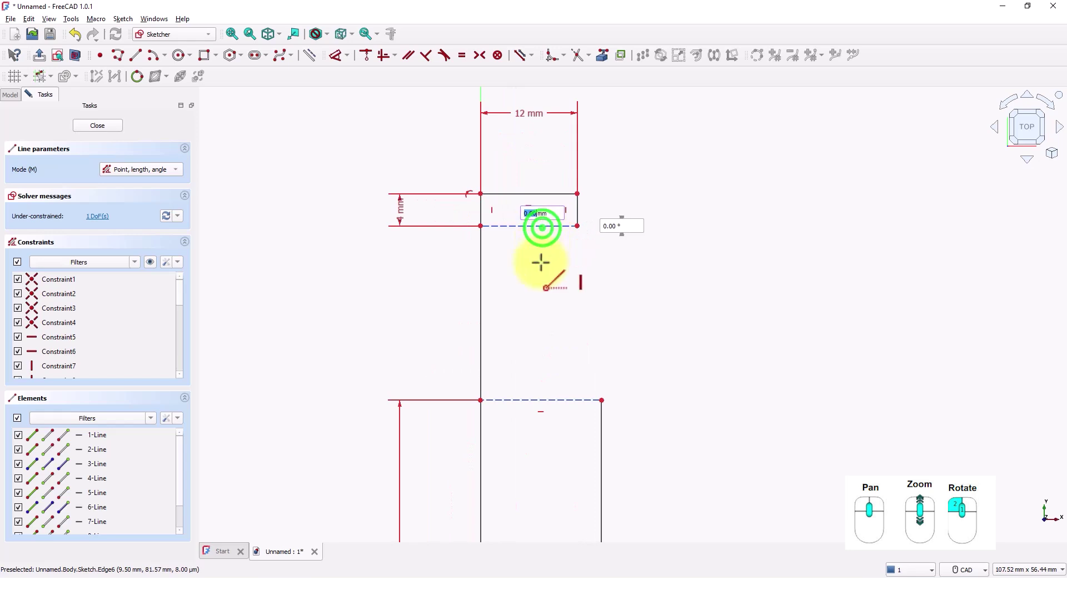
pyautogui.click(543, 400)
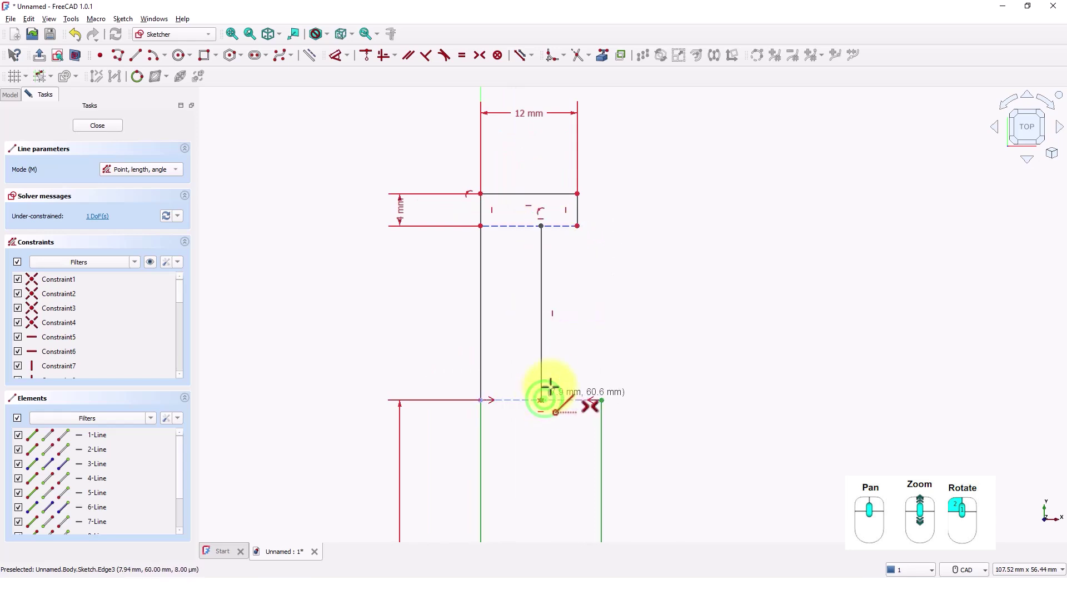
pyautogui.rightClick(607, 287)
pyautogui.click(541, 305)
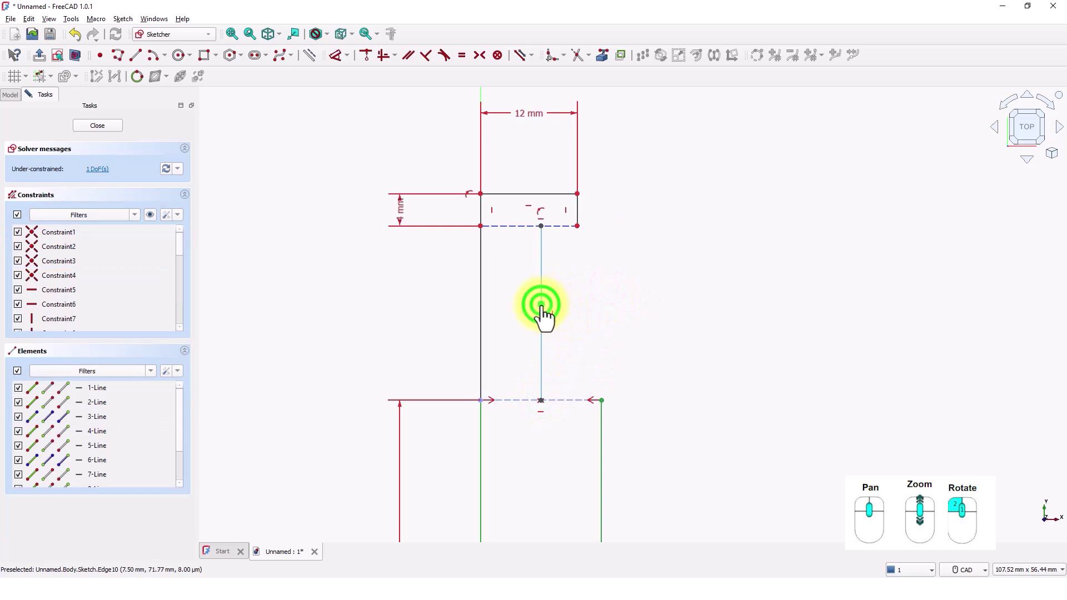
pyautogui.rightClick(541, 305)
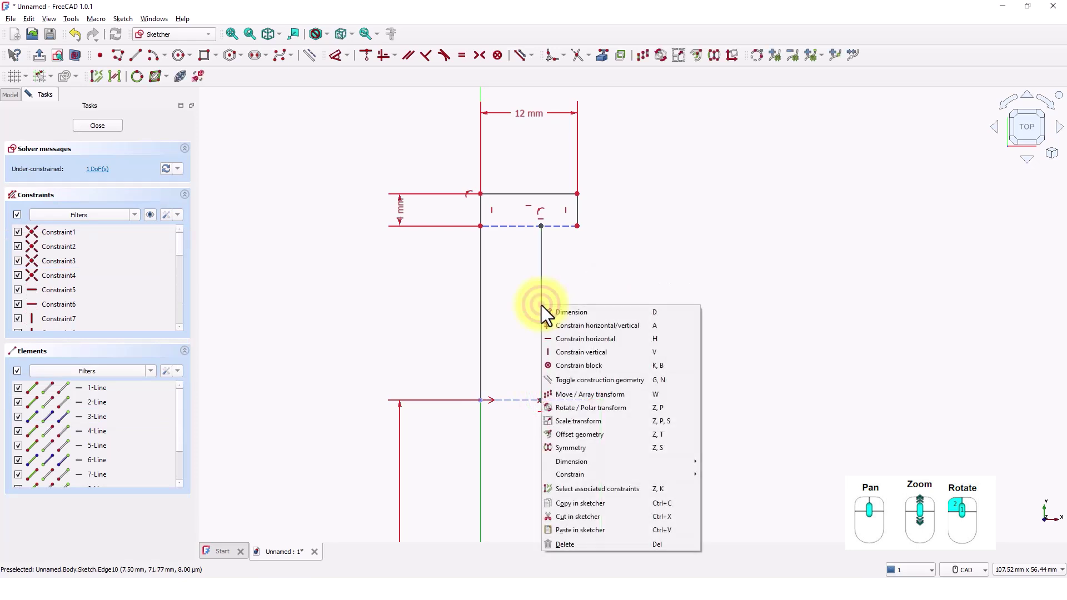
pyautogui.click(566, 381)
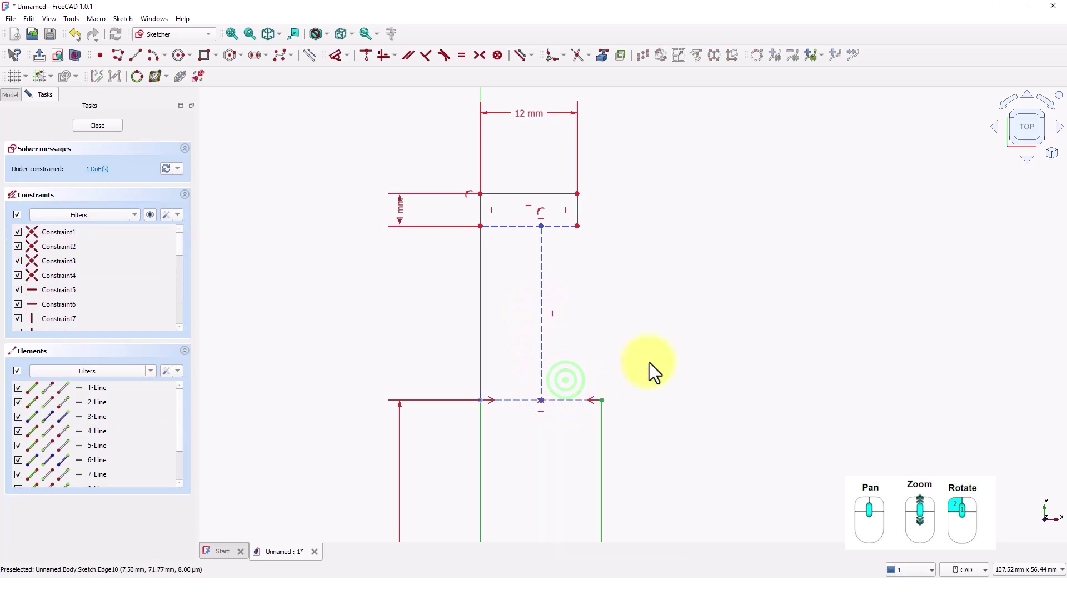
# Draw a centre-based arc from the small rectangle's lower edge, near the vertical construction line, to the large rectangle's upper-right corner, centred outside the profile
pyautogui.moveTo(633, 356); pyautogui.dragTo(619, 361, button='middle')
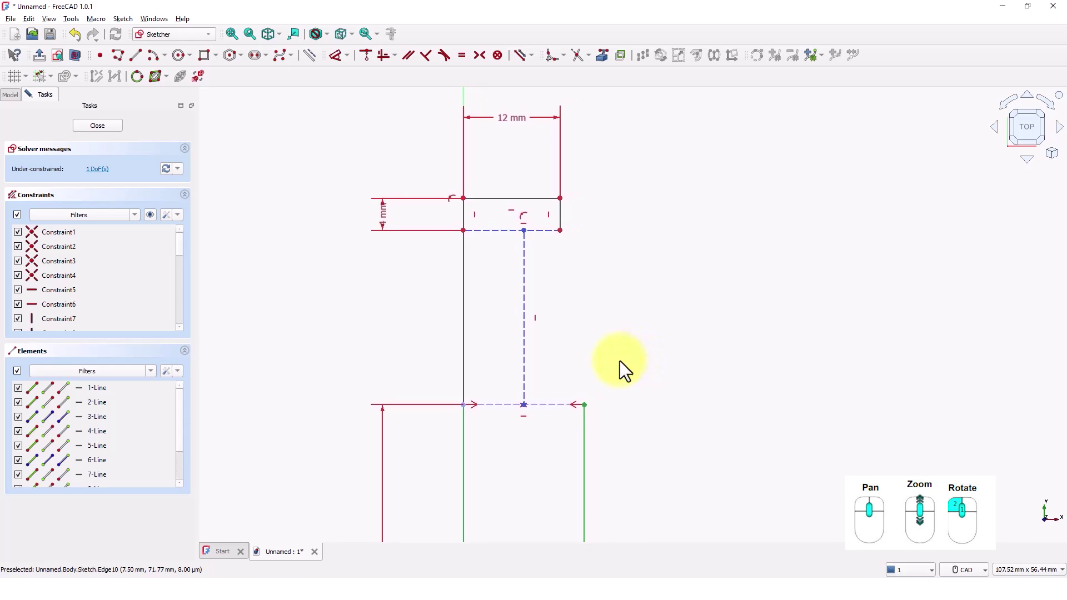
pyautogui.click(153, 55)
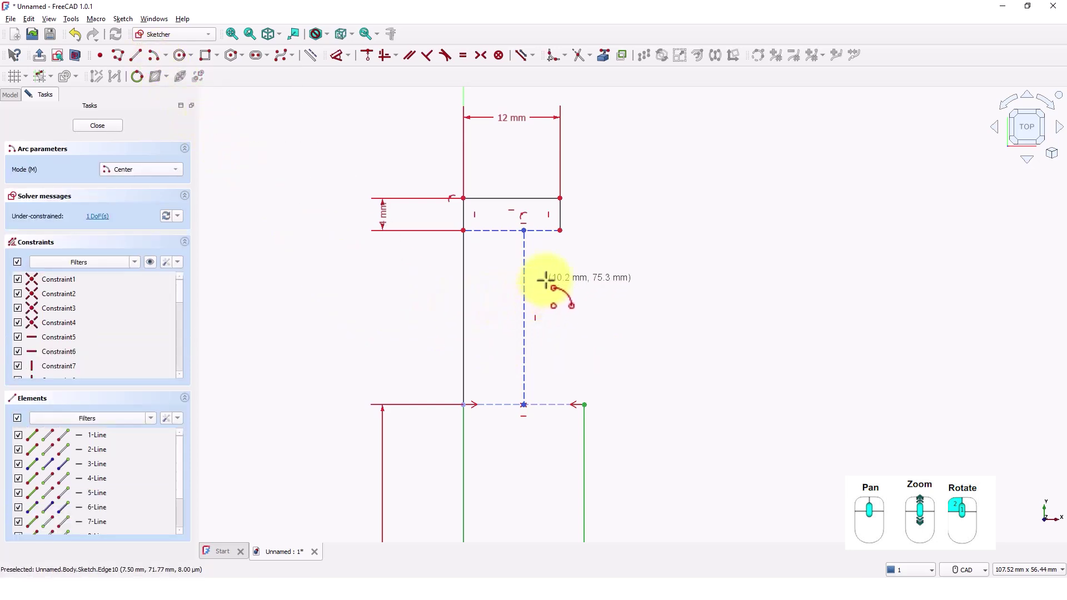
pyautogui.click(643, 273)
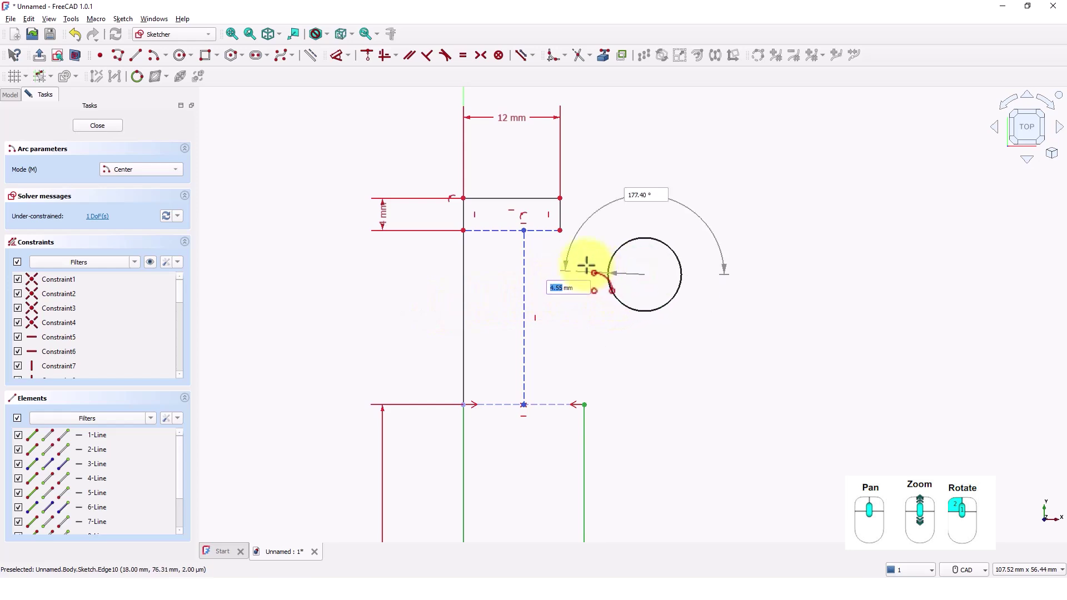
pyautogui.click(523, 231)
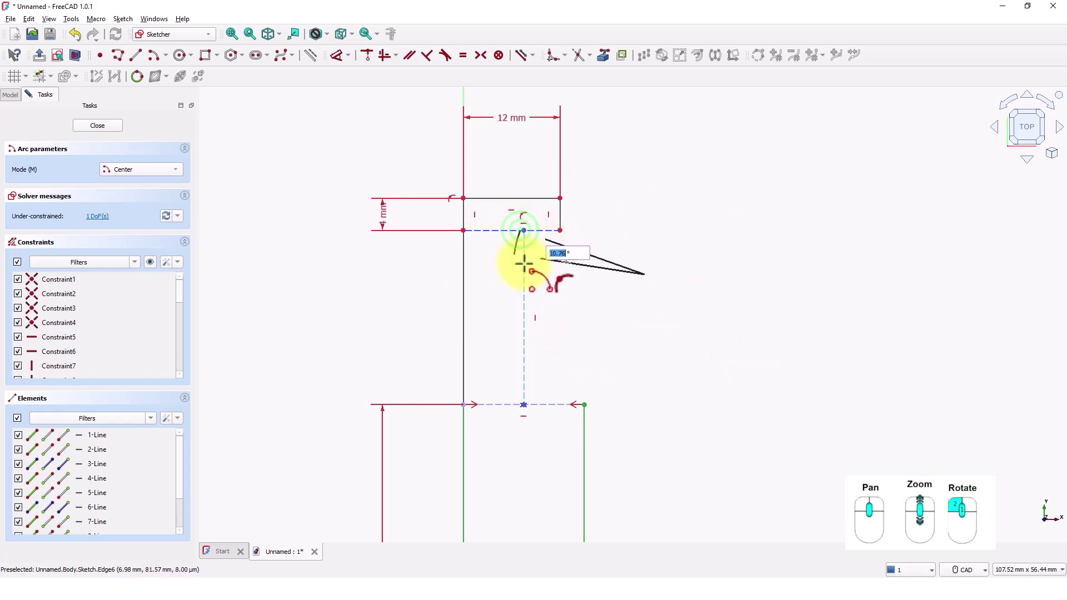
pyautogui.click(582, 405)
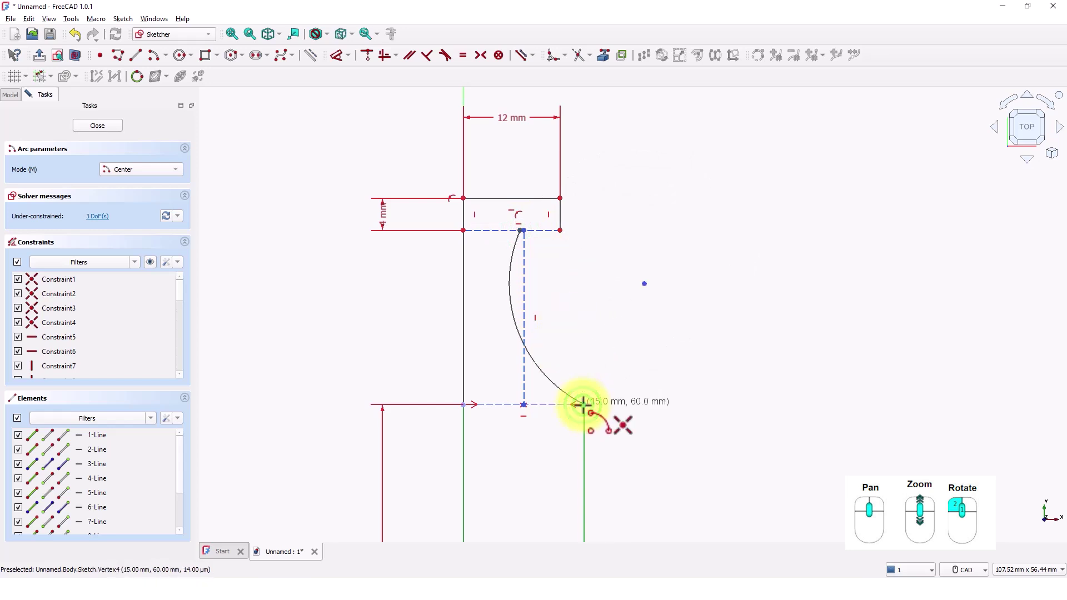
# Shift the arc's centre slightly and make the arc's upper endpoint coincident with the upper end of the vertical construction line
pyautogui.rightClick(608, 345)
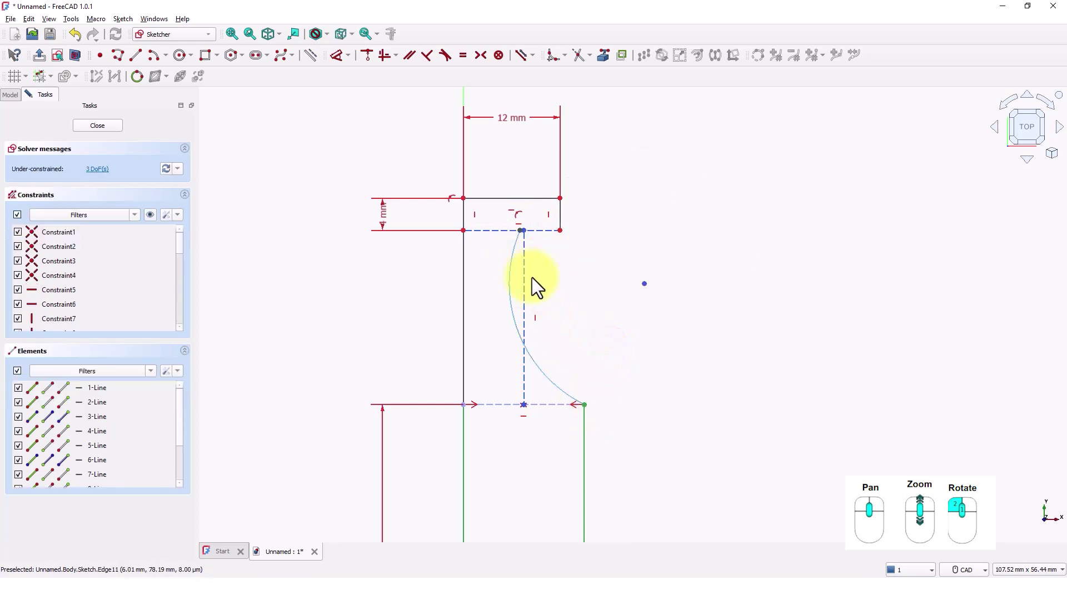
pyautogui.moveTo(649, 283); pyautogui.dragTo(649, 275)
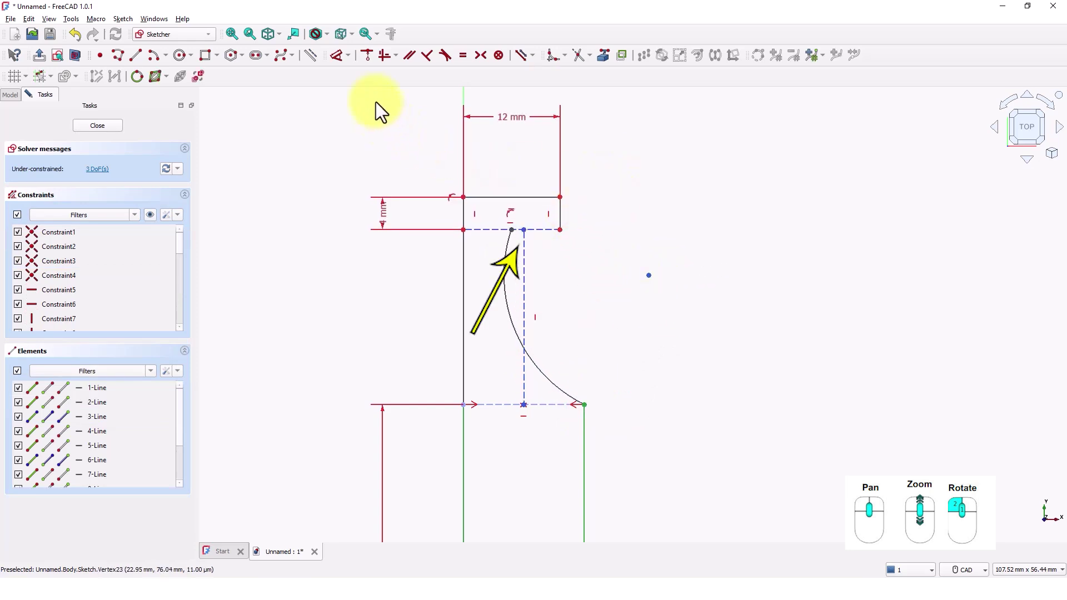
pyautogui.click(365, 58)
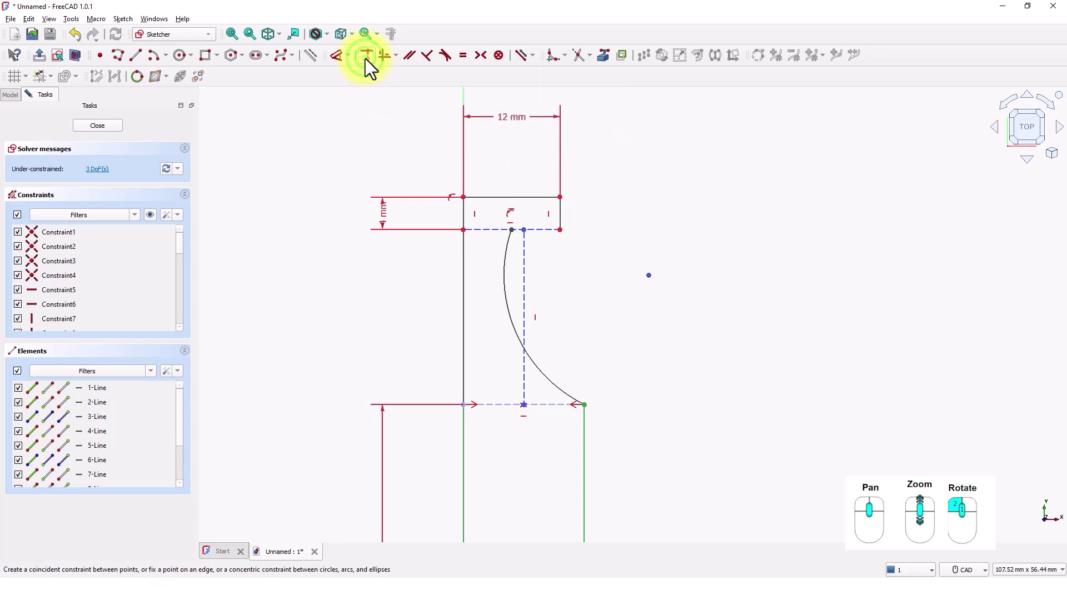
pyautogui.click(511, 229)
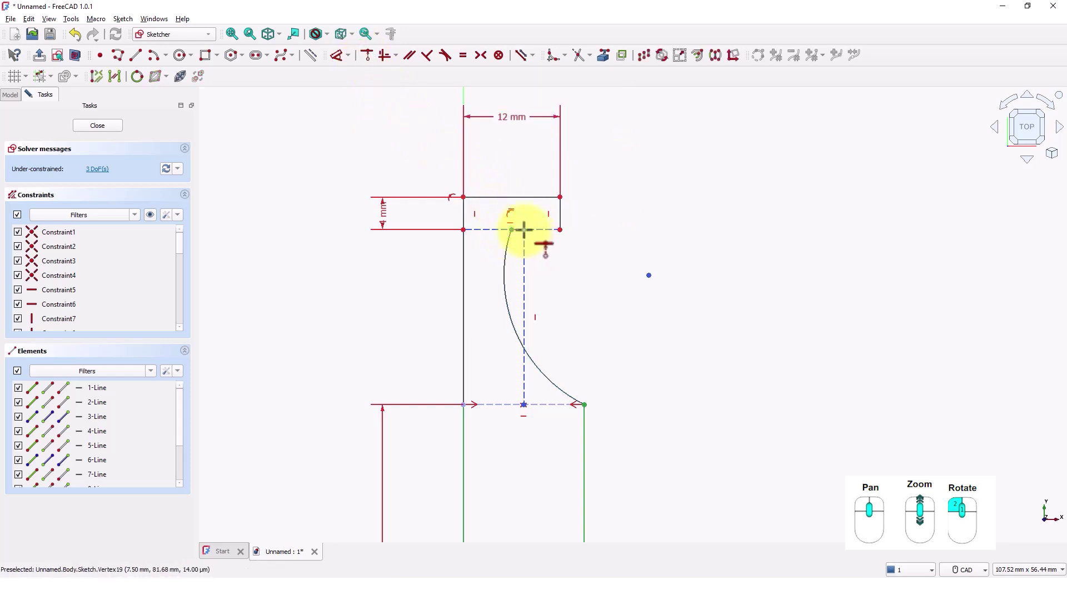
pyautogui.click(523, 230)
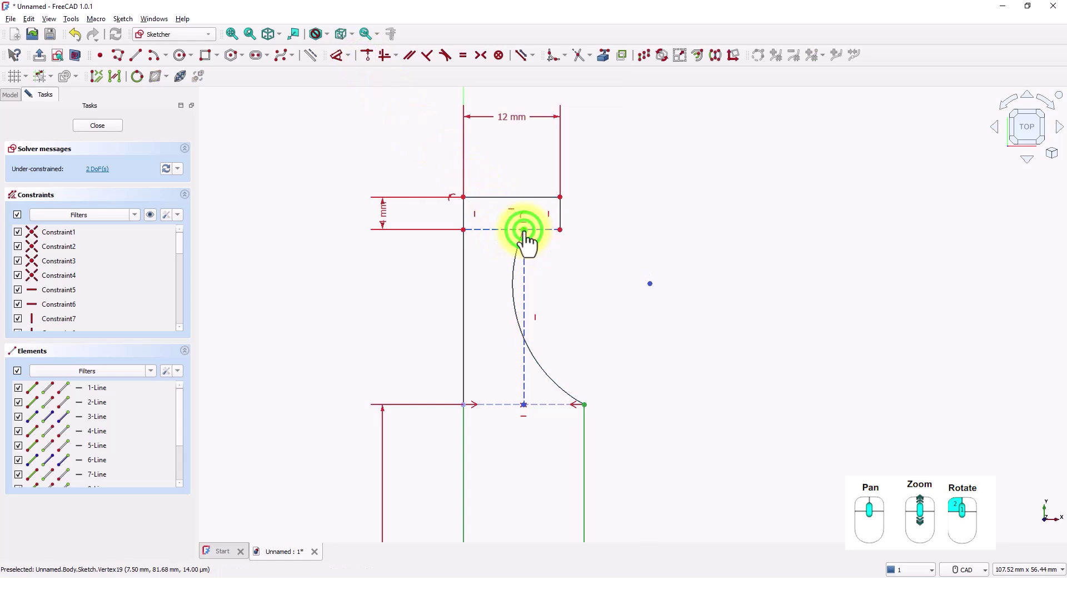
pyautogui.click(619, 163)
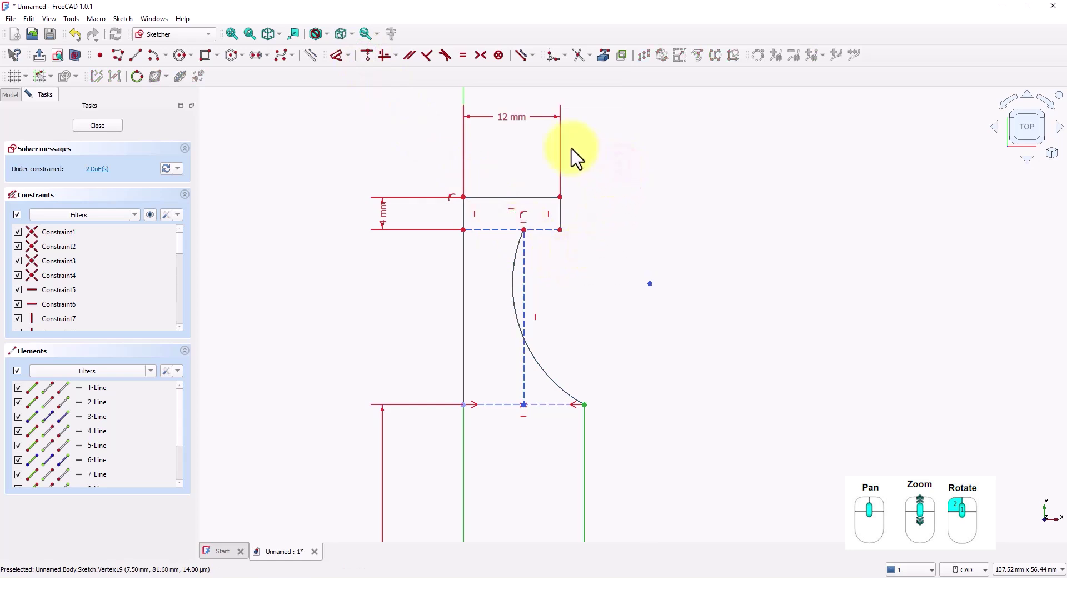
# Make the arc tangent to the vertical construction line
pyautogui.click(445, 56)
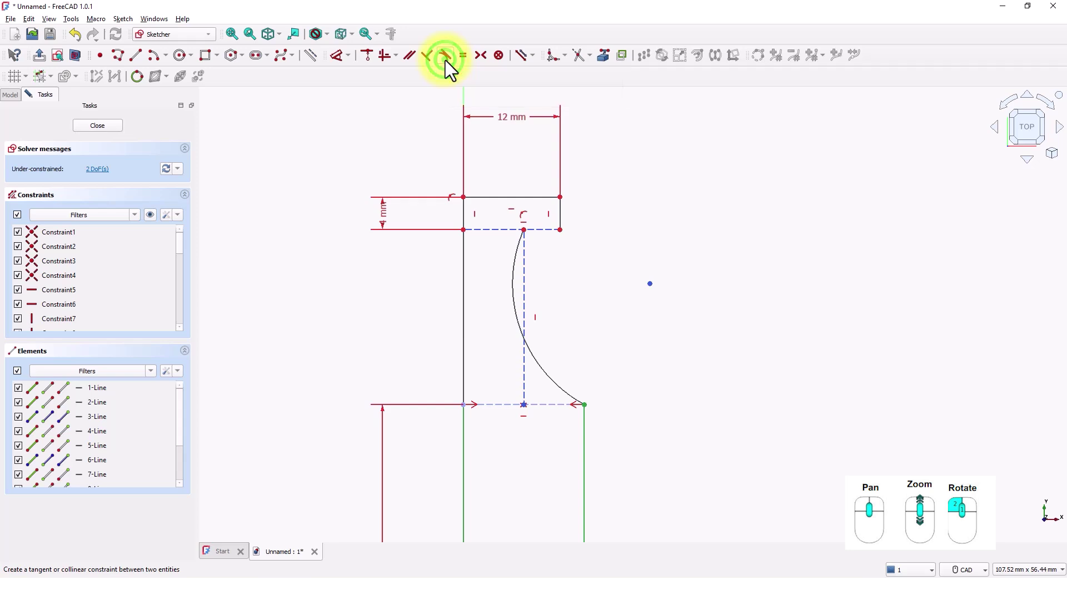
pyautogui.click(514, 253)
pyautogui.click(525, 262)
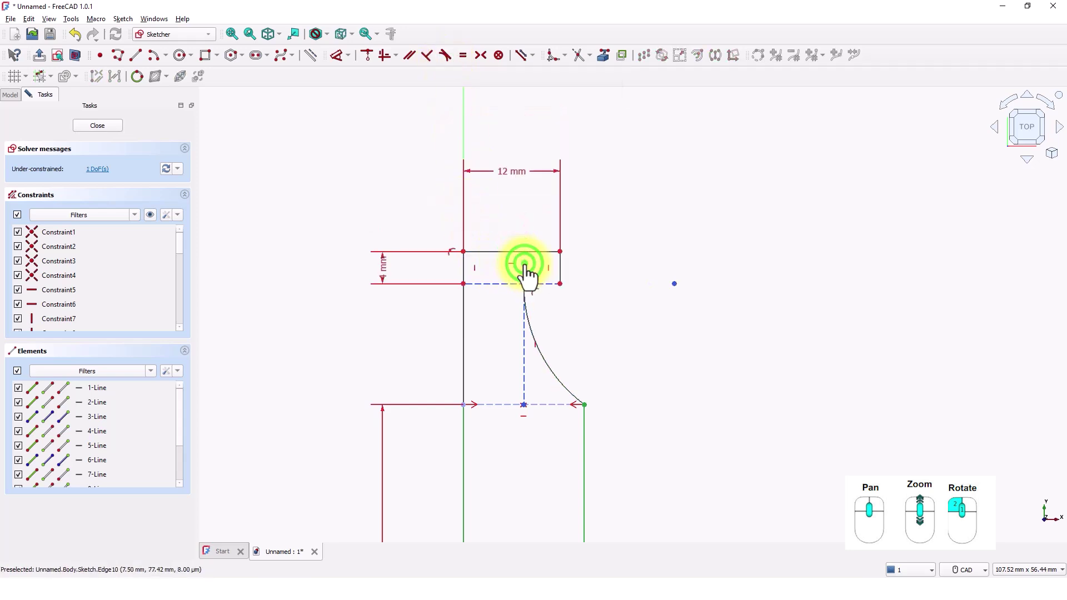
pyautogui.rightClick(617, 239)
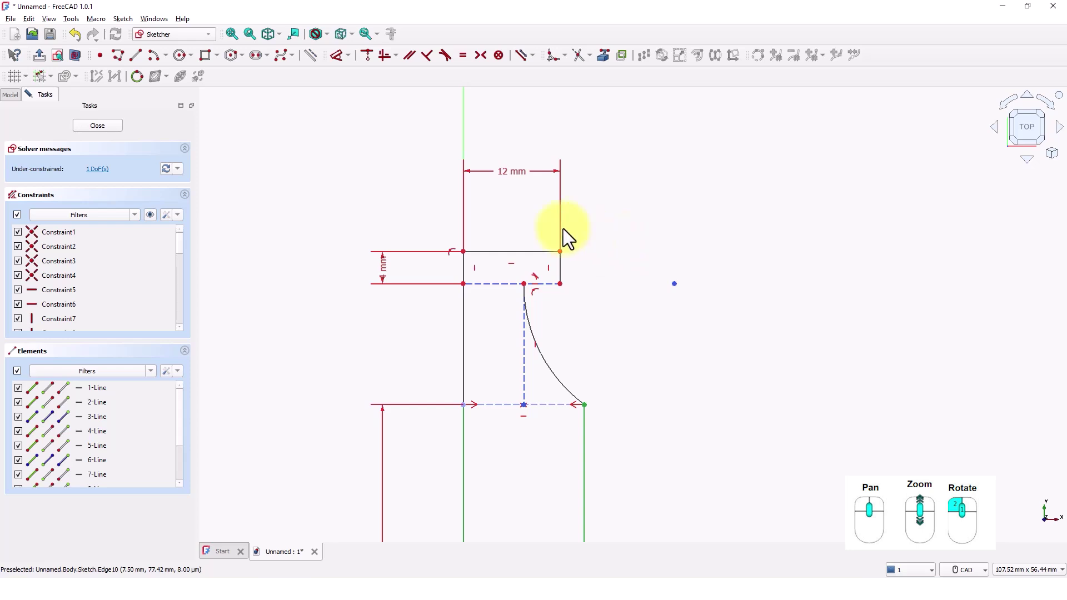
# Constrain the vertical distance between the small rectangle's upper edge and the large rectangle's upper edge to 15 mm
pyautogui.click(339, 51)
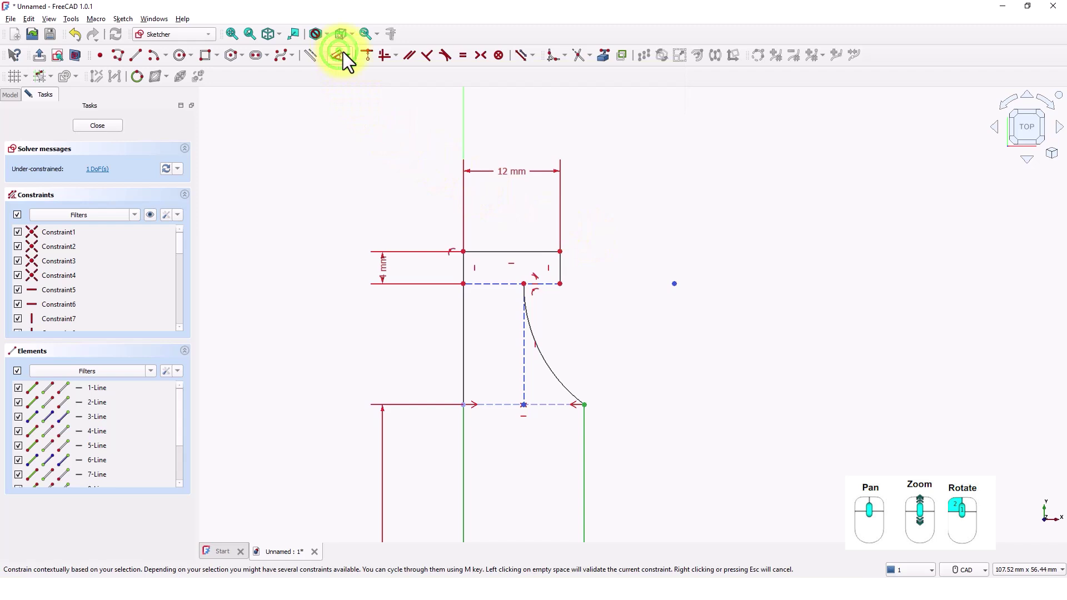
pyautogui.click(551, 250)
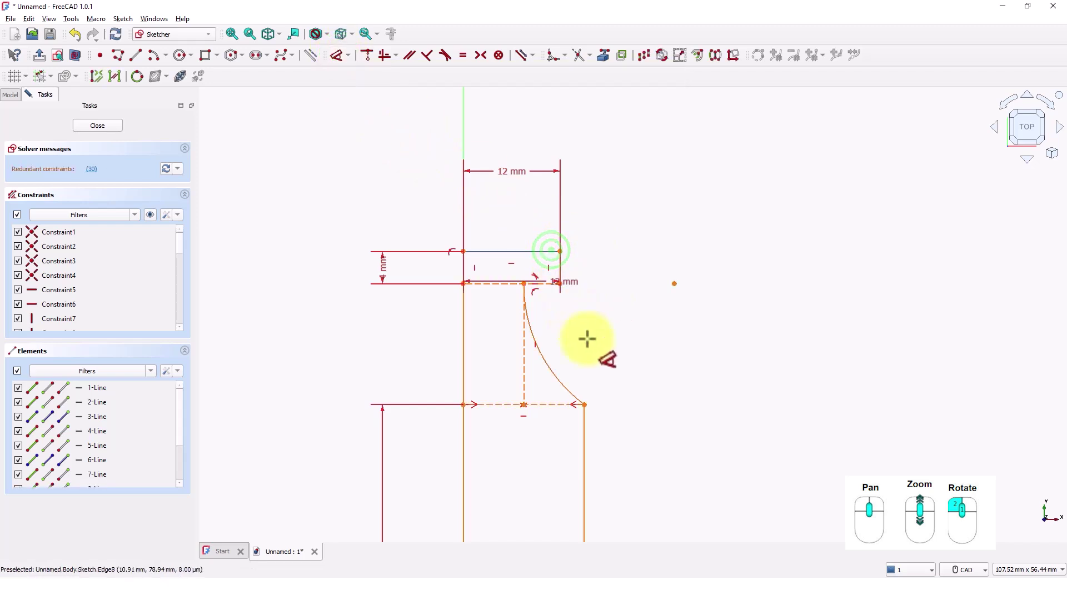
pyautogui.click(648, 347)
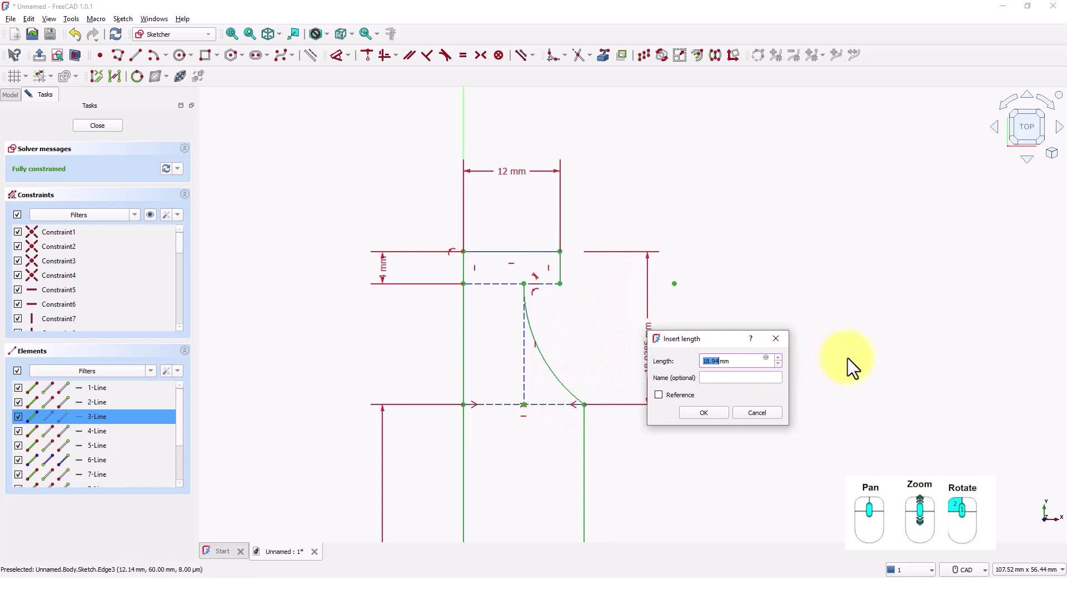
pyautogui.write('15')
pyautogui.press('Return')
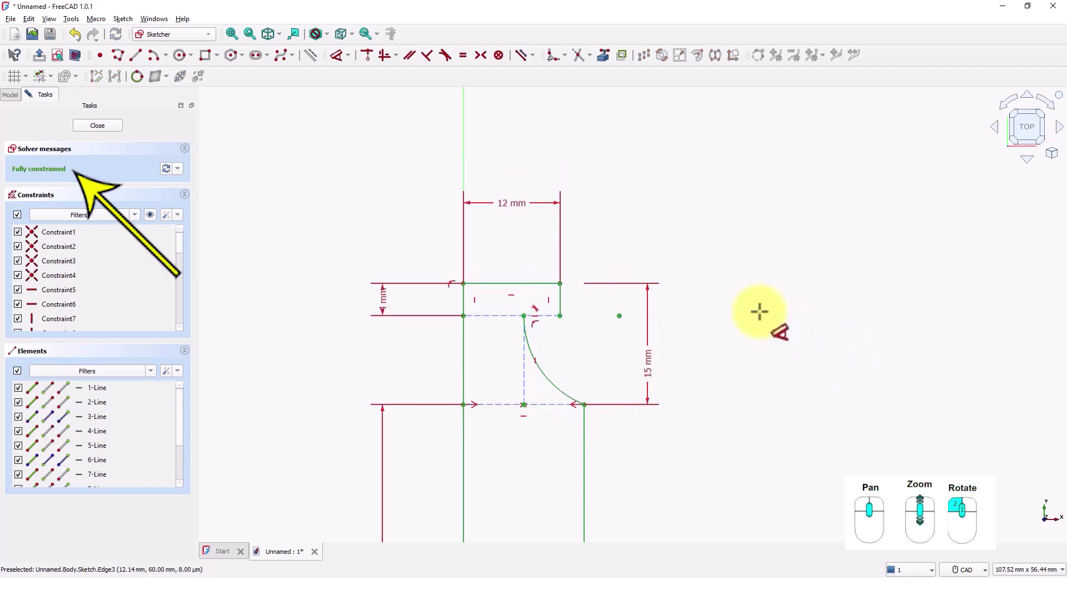
pyautogui.rightClick(600, 171)
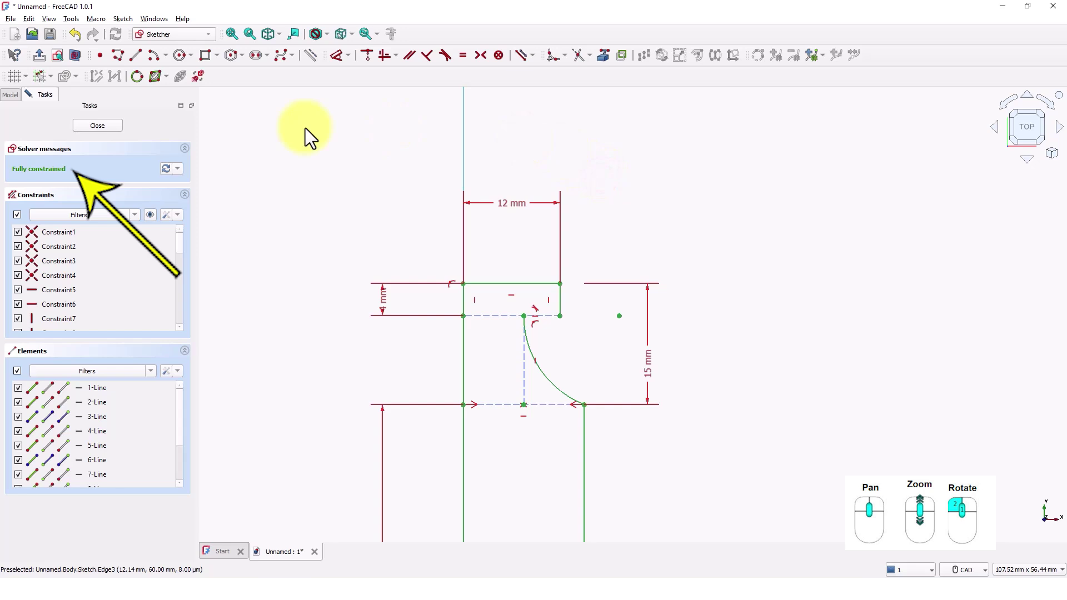
# Draw a line from the arc's upper endpoint to the small rectangle's lower-right corner
pyautogui.click(137, 56)
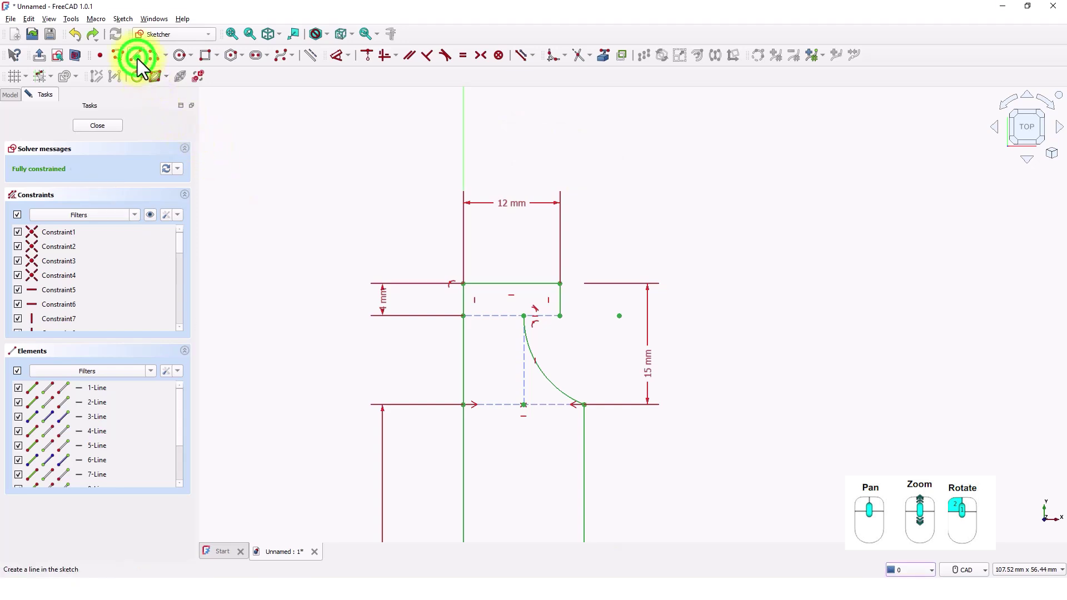
pyautogui.click(524, 316)
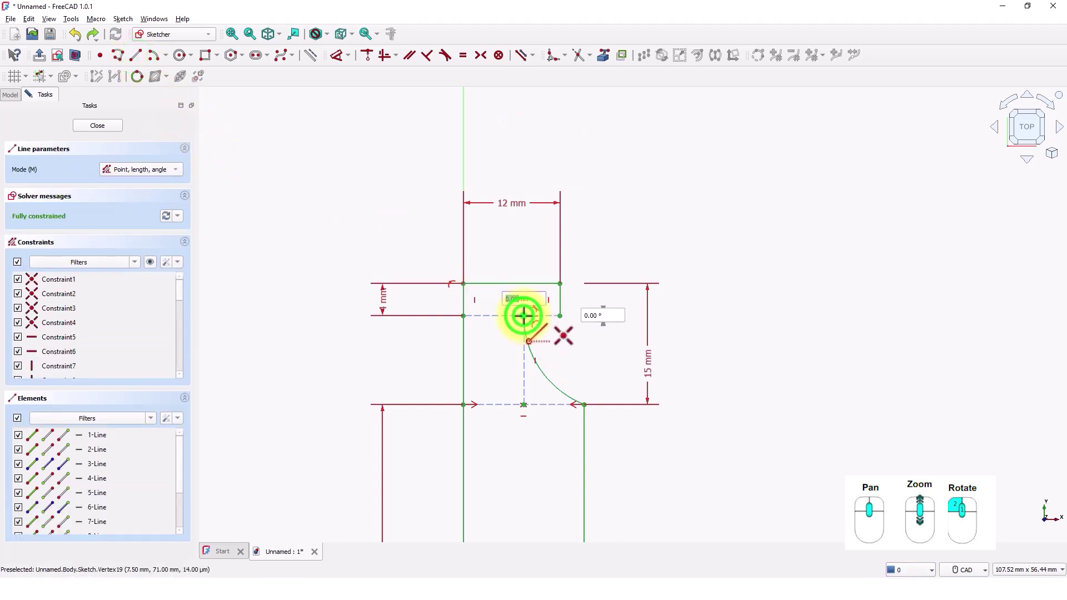
pyautogui.click(560, 316)
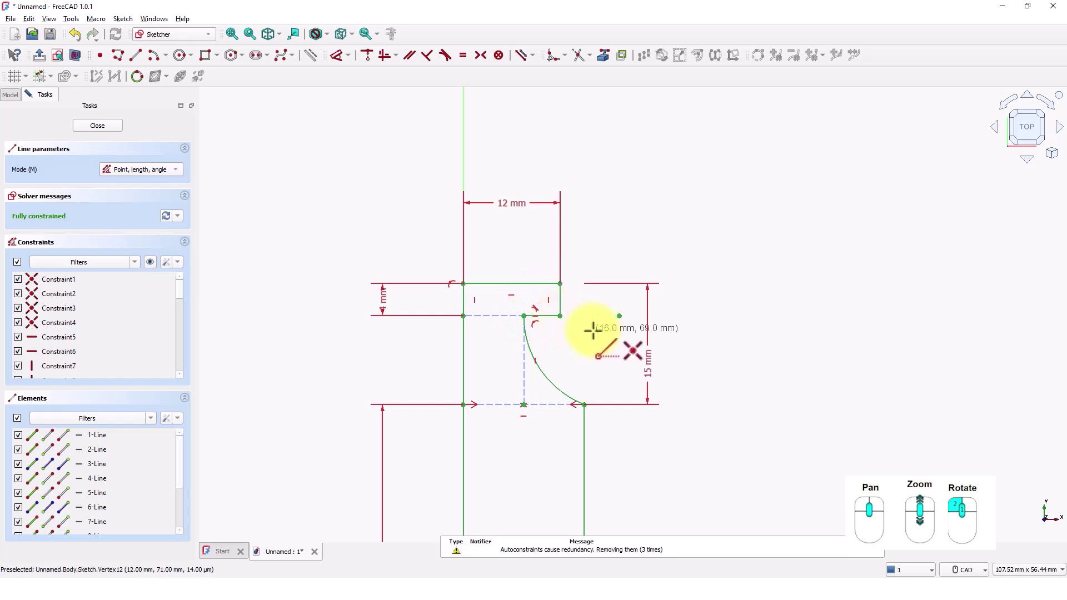
pyautogui.rightClick(574, 333)
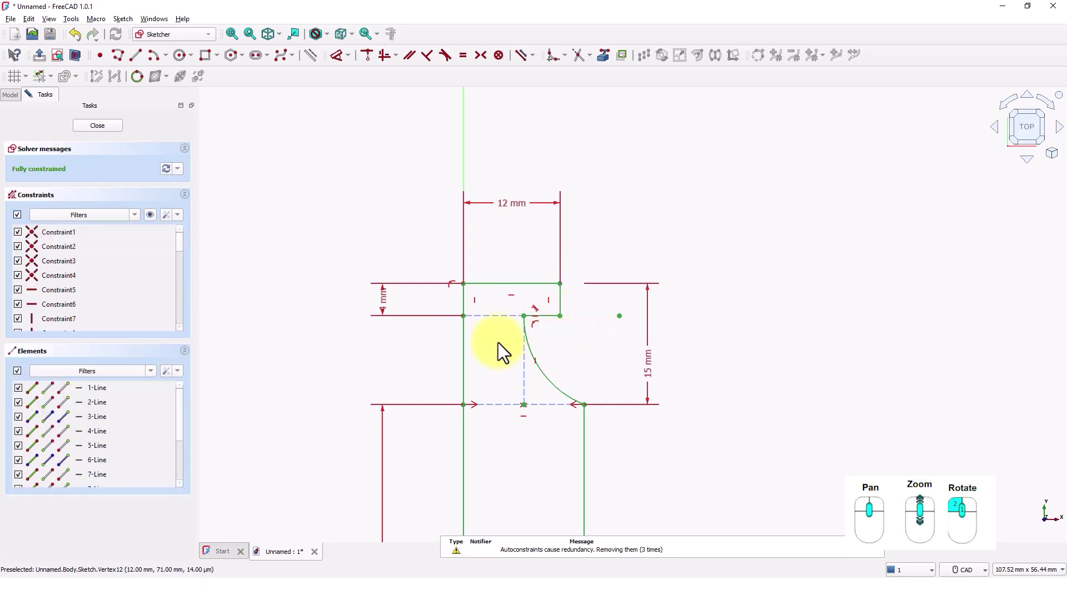
# Close the sketch and revolve the handle profile 360° about the vertical sketch axis
pyautogui.click(118, 122)
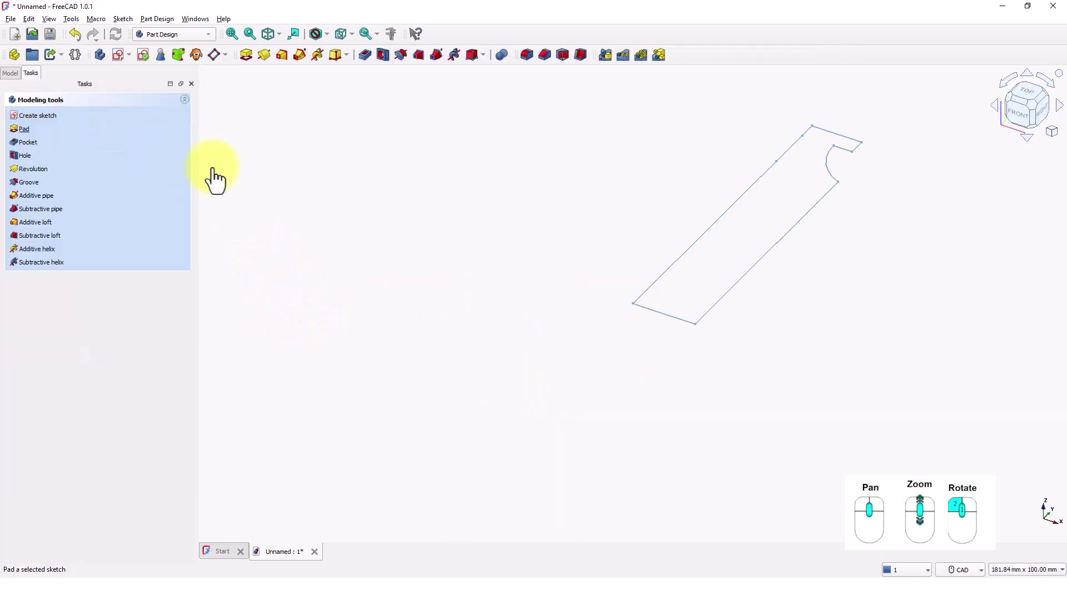
pyautogui.moveTo(660, 287); pyautogui.dragTo(582, 335, button='middle')
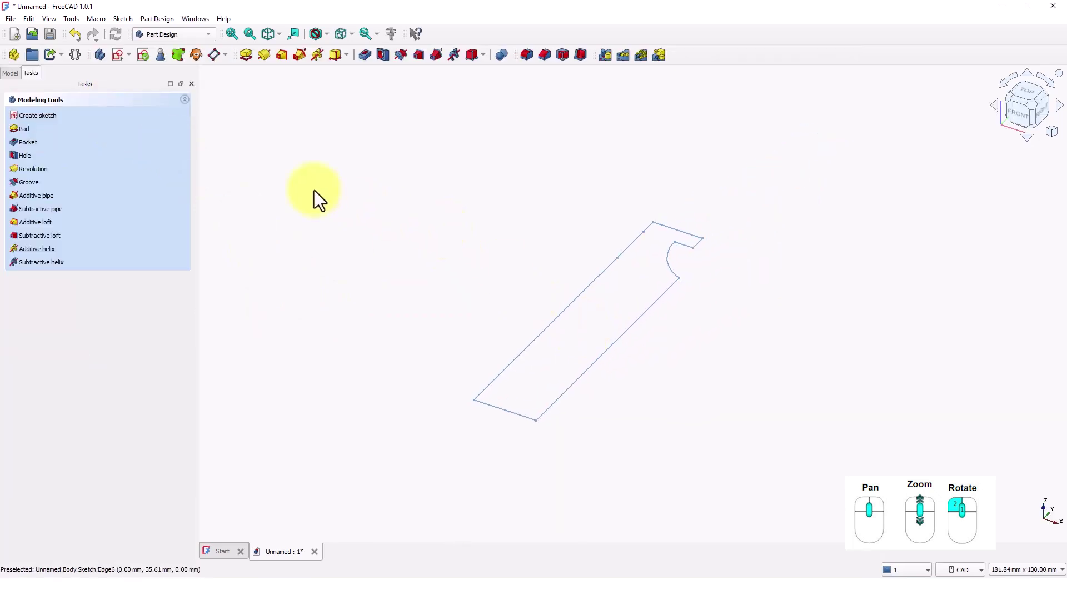
pyautogui.click(268, 58)
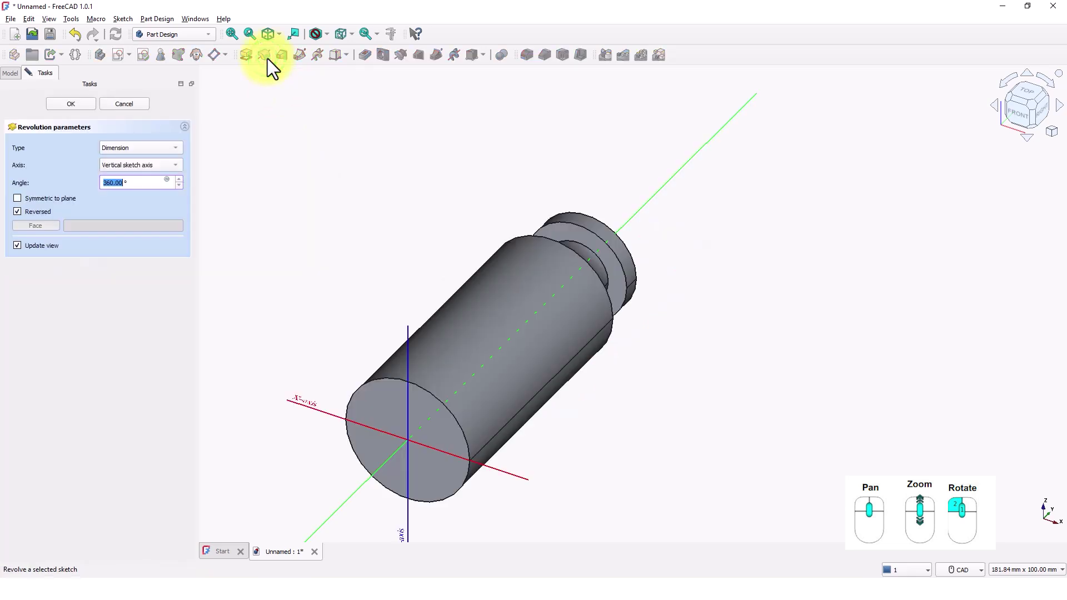
pyautogui.click(72, 105)
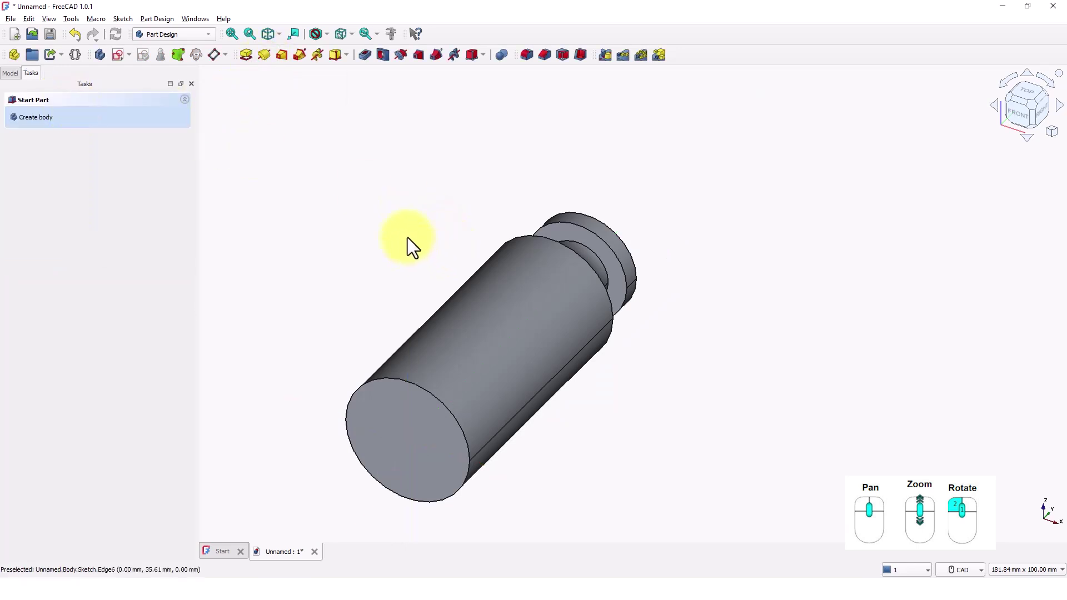
# Fillet the two circular edges at both ends of the handle's main cylinder with a 6 mm radius
pyautogui.moveTo(436, 251); pyautogui.dragTo(489, 333, button='middle')
pyautogui.moveTo(637, 315); pyautogui.dragTo(701, 435, button='middle')
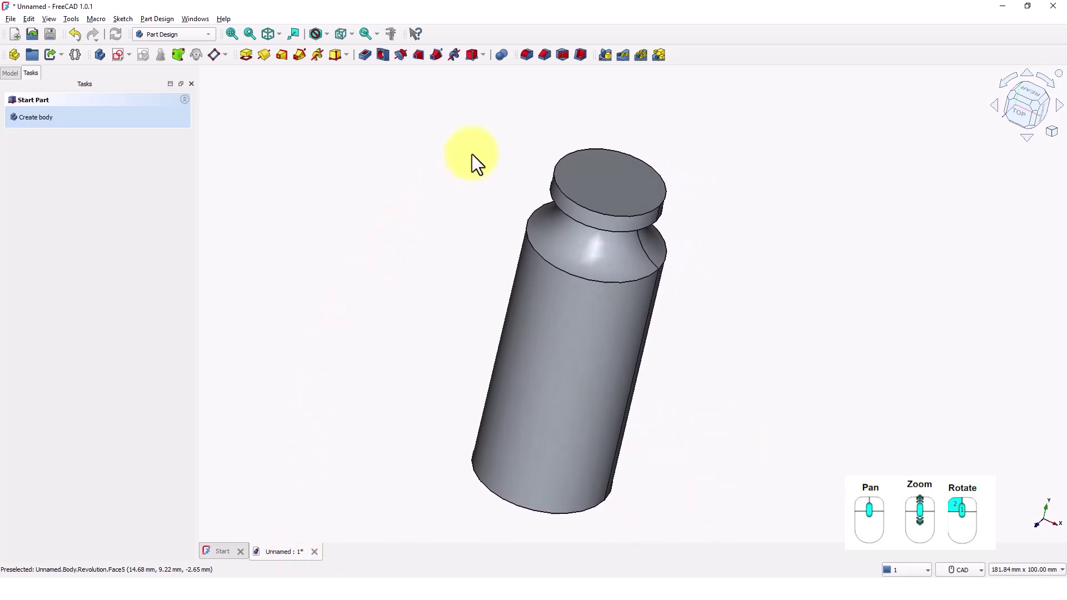
pyautogui.click(527, 54)
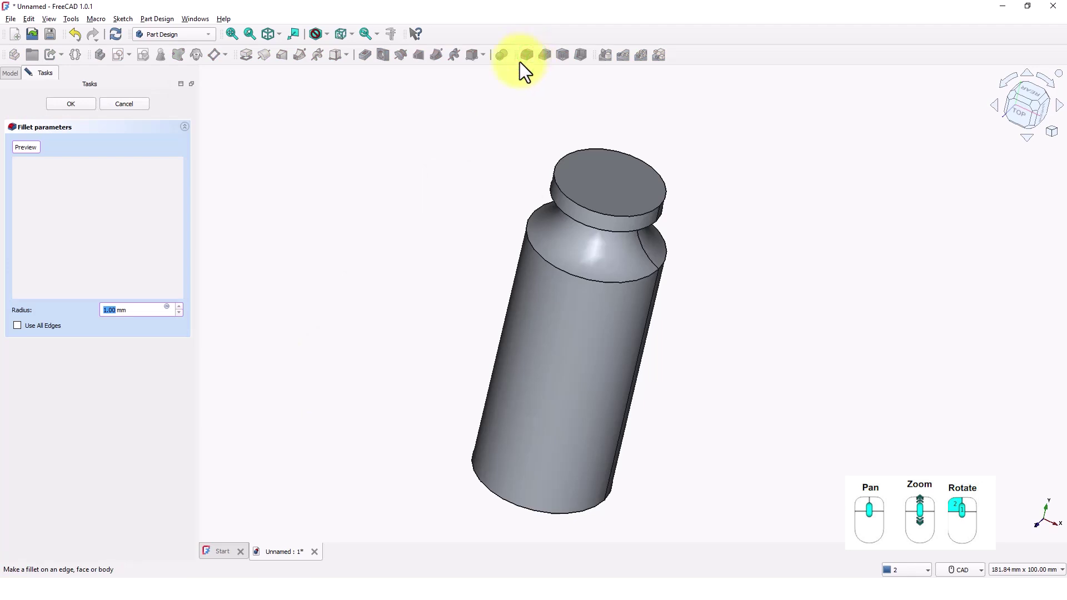
pyautogui.click(526, 225)
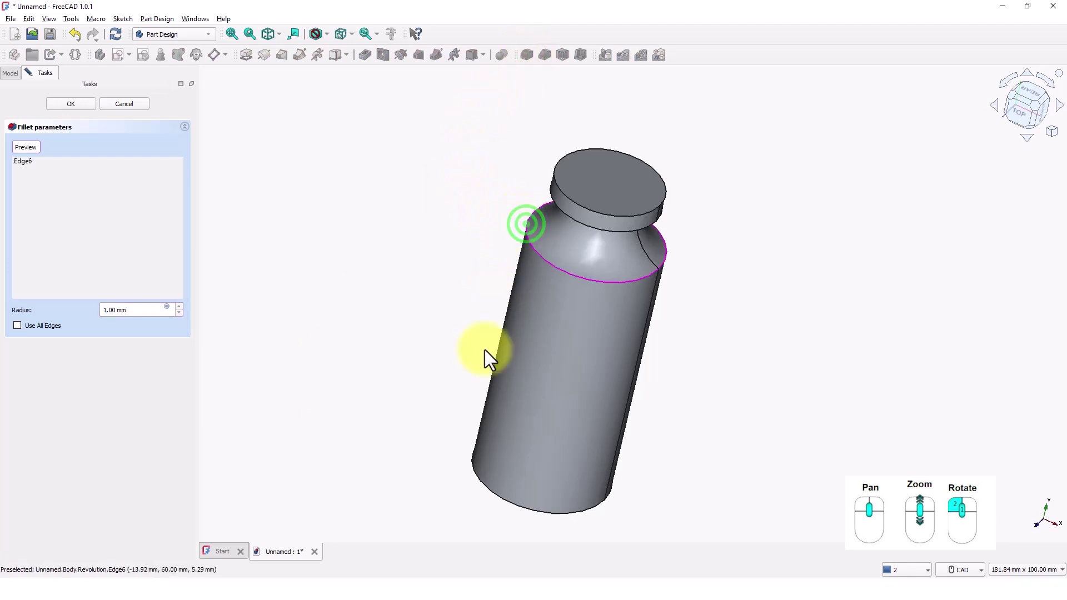
pyautogui.click(508, 504)
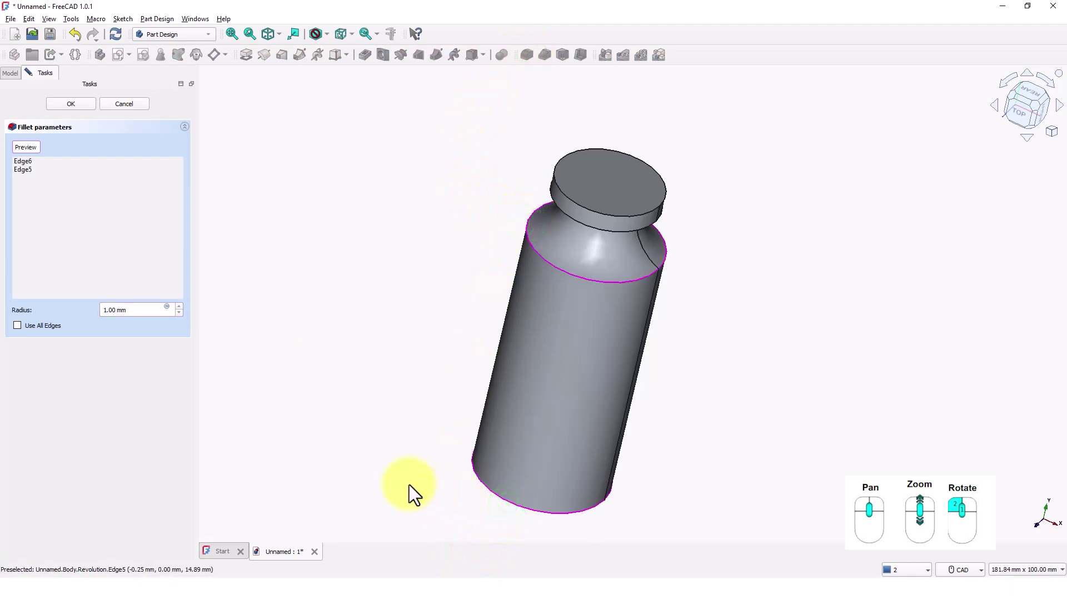
pyautogui.moveTo(143, 309); pyautogui.dragTo(104, 311)
pyautogui.write('6')
pyautogui.click(65, 105)
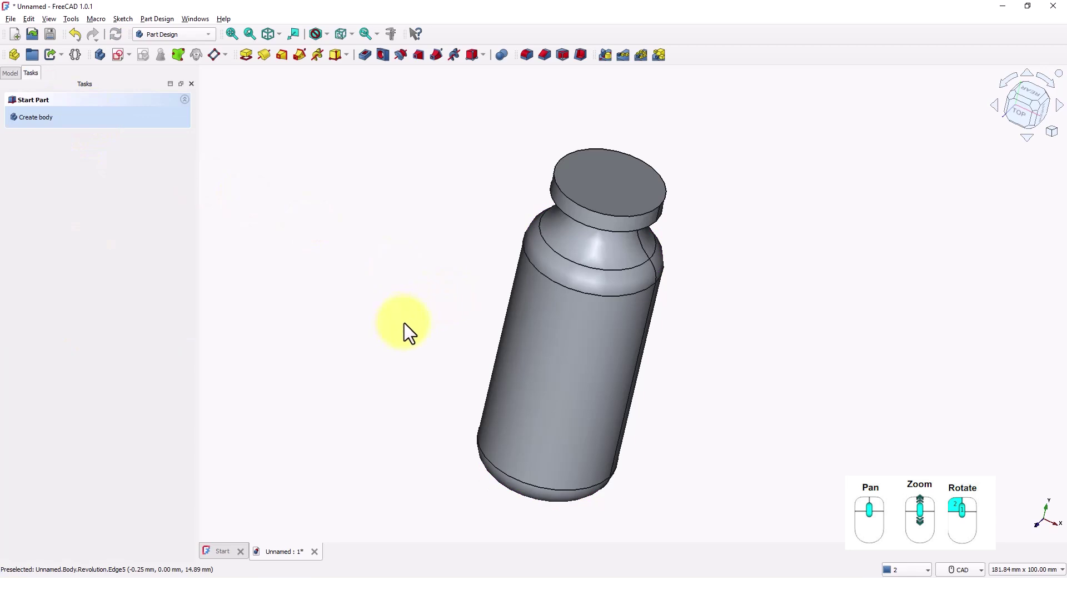
# Fillet the outer cylindrical face of the collar at the handle's neck with a 0.5 mm radius
pyautogui.moveTo(449, 337); pyautogui.dragTo(697, 374, button='middle')
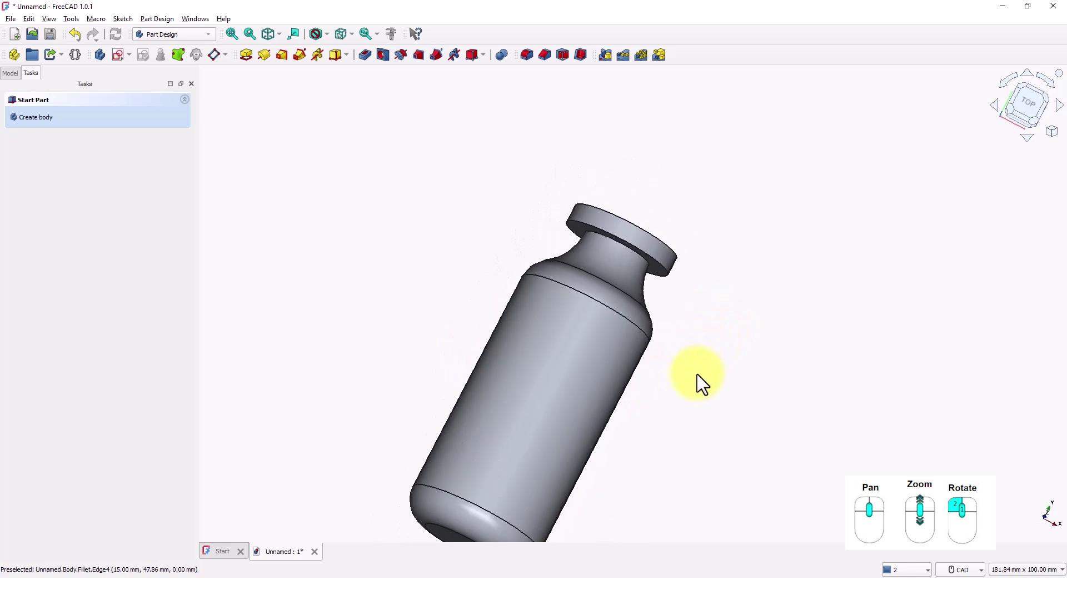
pyautogui.click(667, 261)
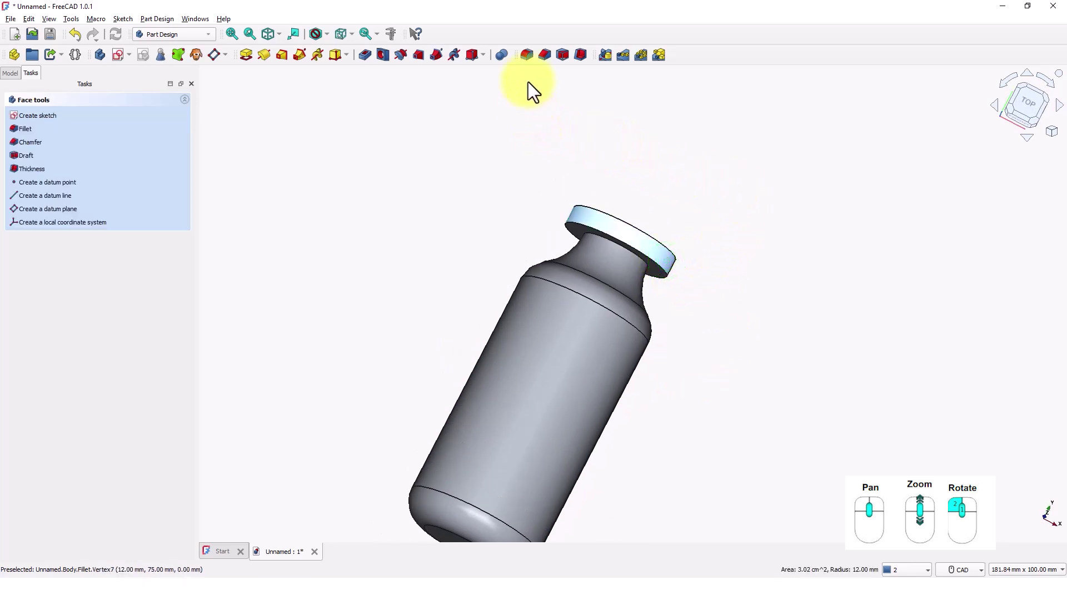
pyautogui.click(525, 55)
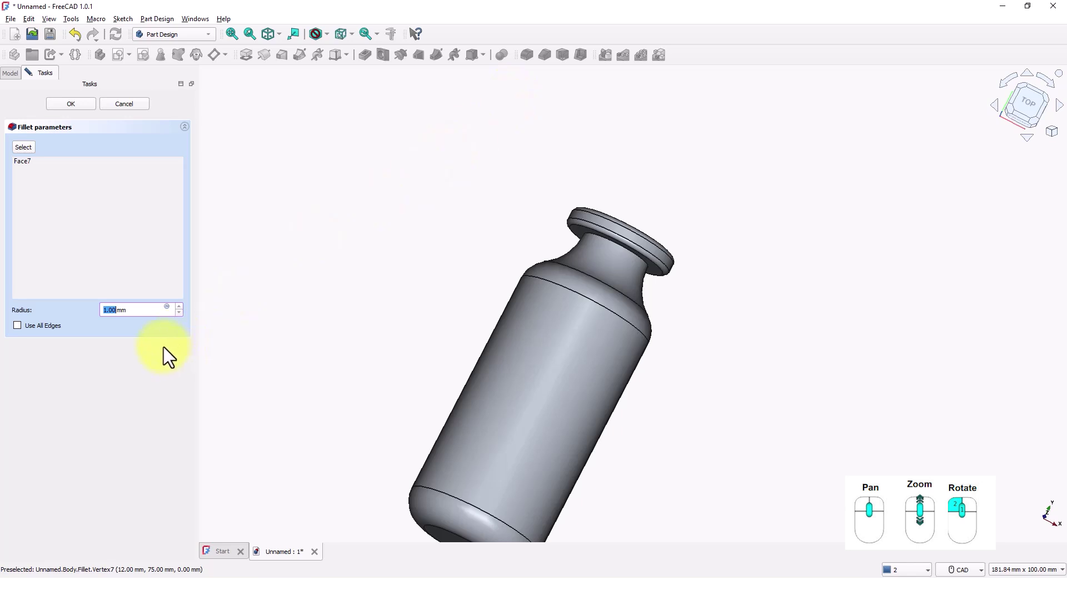
pyautogui.write('.5')
pyautogui.press('Return')
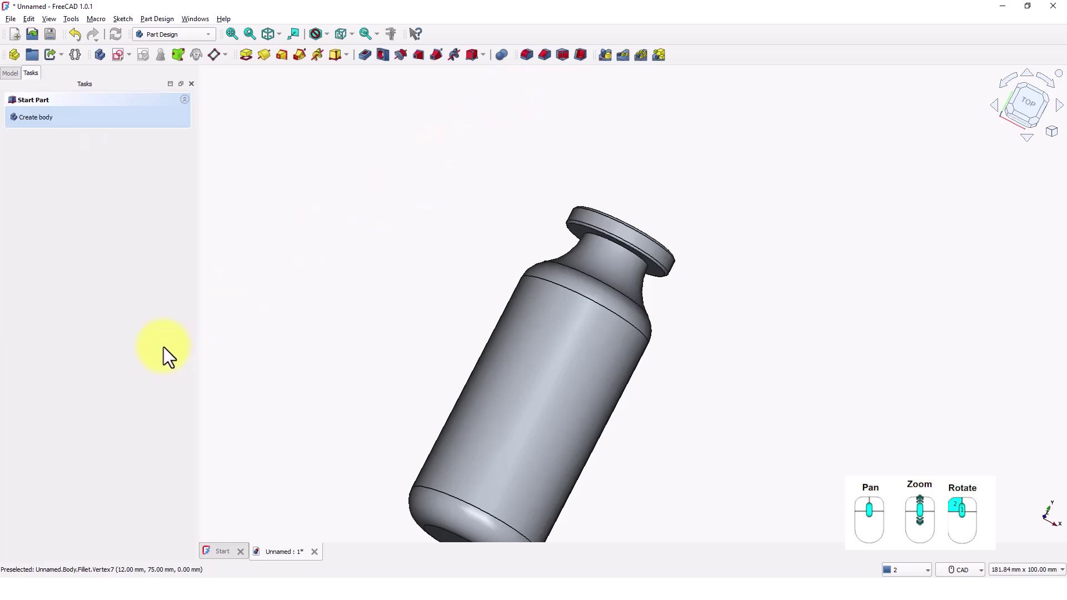
# Create a new sketch on the flat circular face at the handle's rounded end, opposite the collar
pyautogui.scroll(-1, 482, 281)
pyautogui.moveTo(481, 272); pyautogui.dragTo(386, 324, button='middle')
pyautogui.moveTo(529, 311); pyautogui.dragTo(522, 274, button='middle')
pyautogui.moveTo(673, 314); pyautogui.dragTo(705, 353, button='middle')
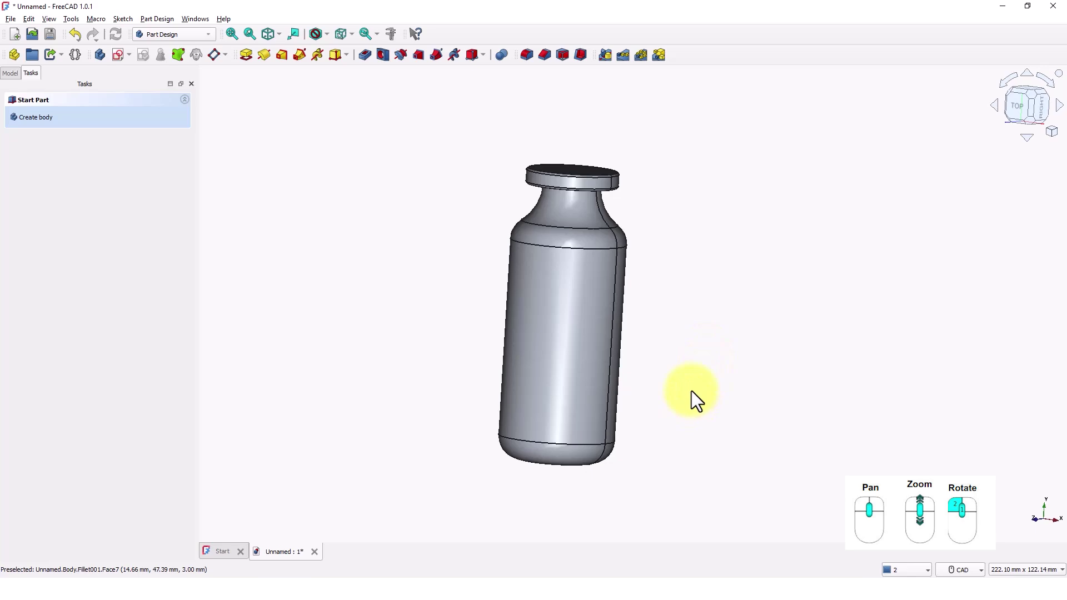
pyautogui.moveTo(655, 406); pyautogui.dragTo(621, 395, button='middle')
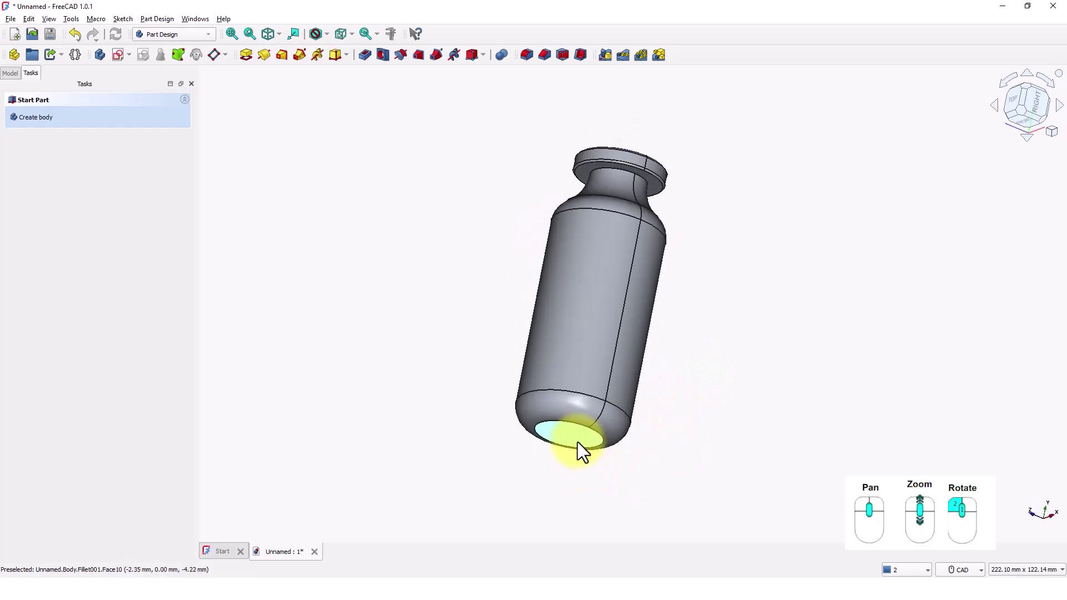
pyautogui.click(578, 445)
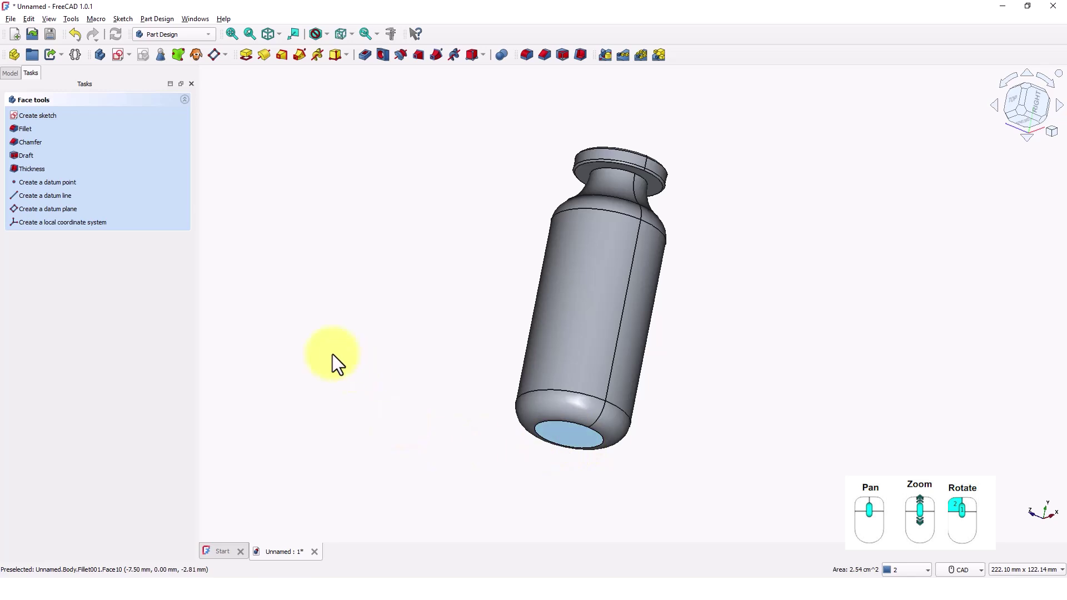
pyautogui.click(119, 55)
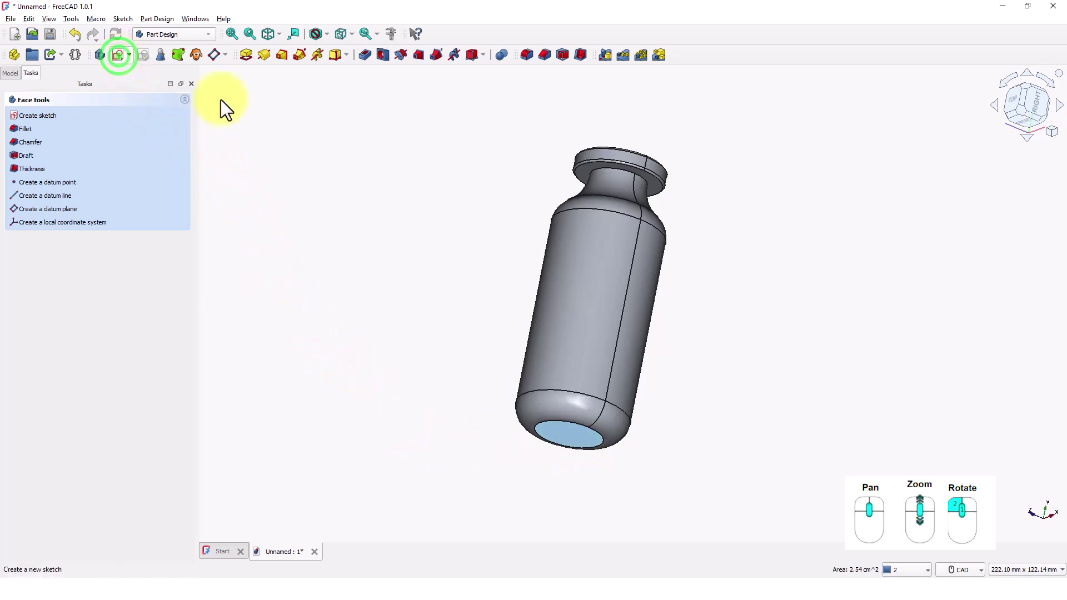
# Project the handle's outer circular edge into the sketch as external geometry
pyautogui.scroll(3, 448, 268)
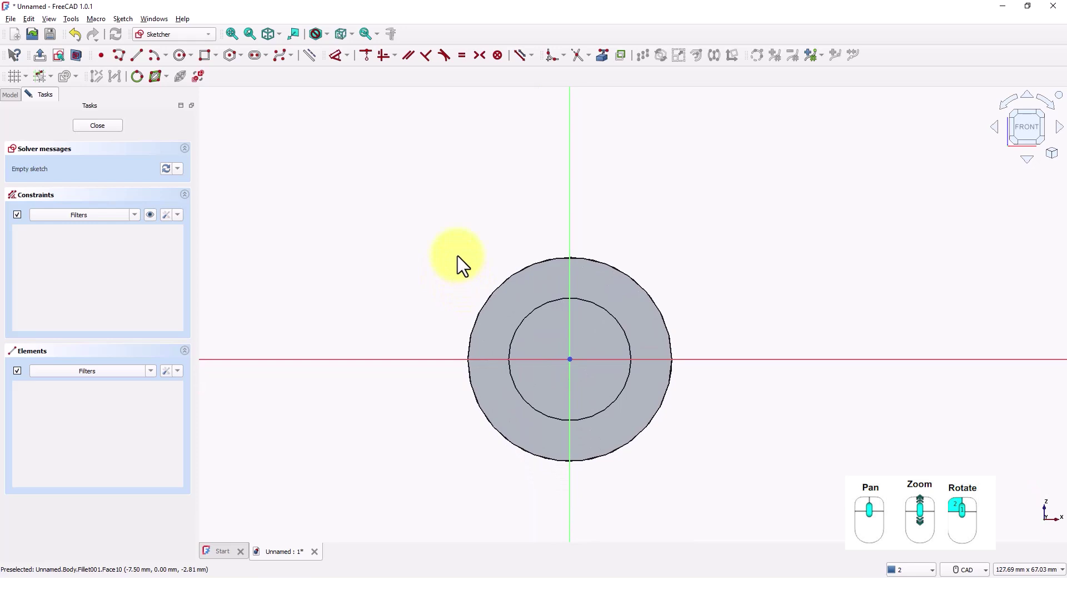
pyautogui.click(606, 55)
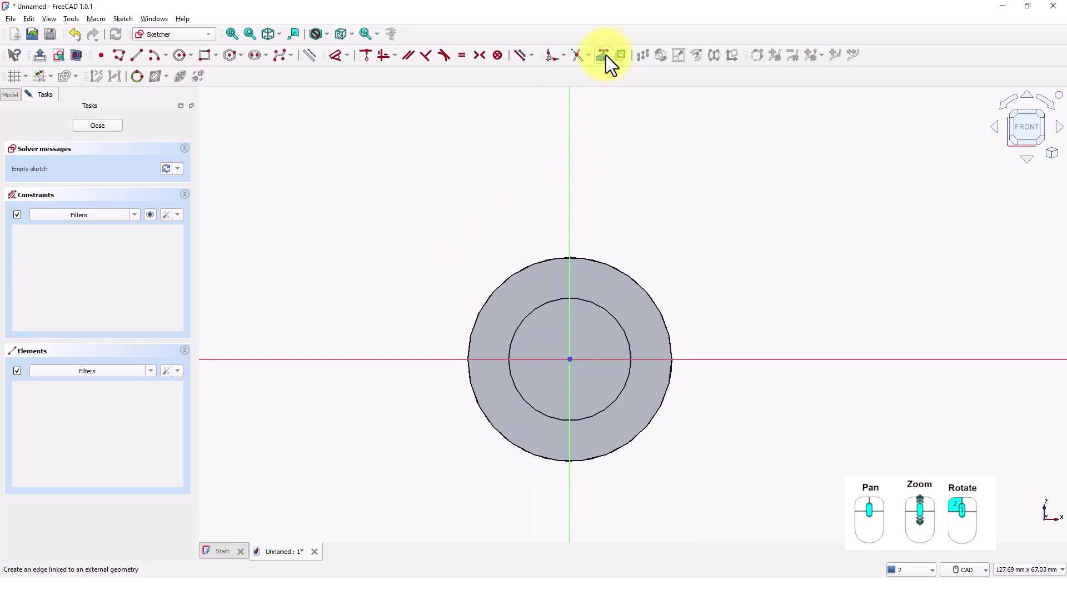
pyautogui.click(608, 260)
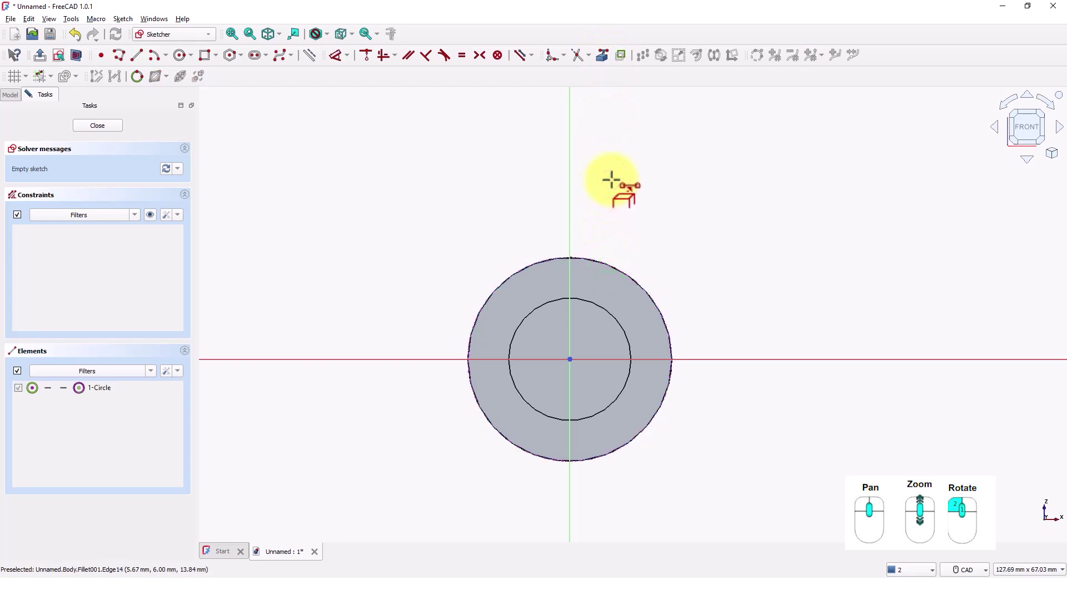
pyautogui.press('Escape')
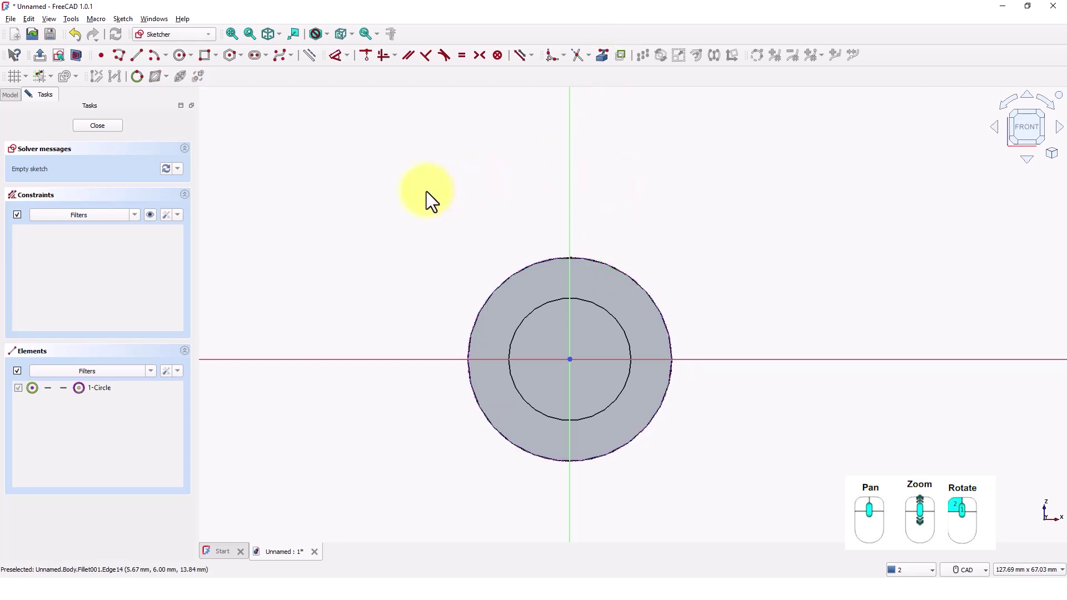
# Draw a 5 mm diameter circle centred on the projected outer edge, near its upper crossing with the vertical axis
pyautogui.click(180, 56)
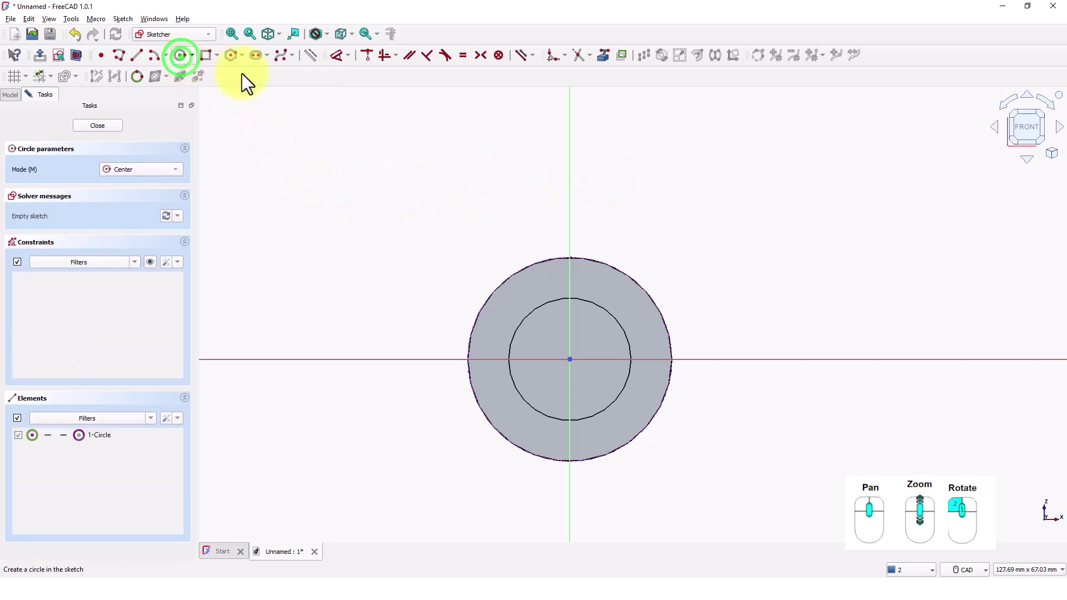
pyautogui.click(569, 256)
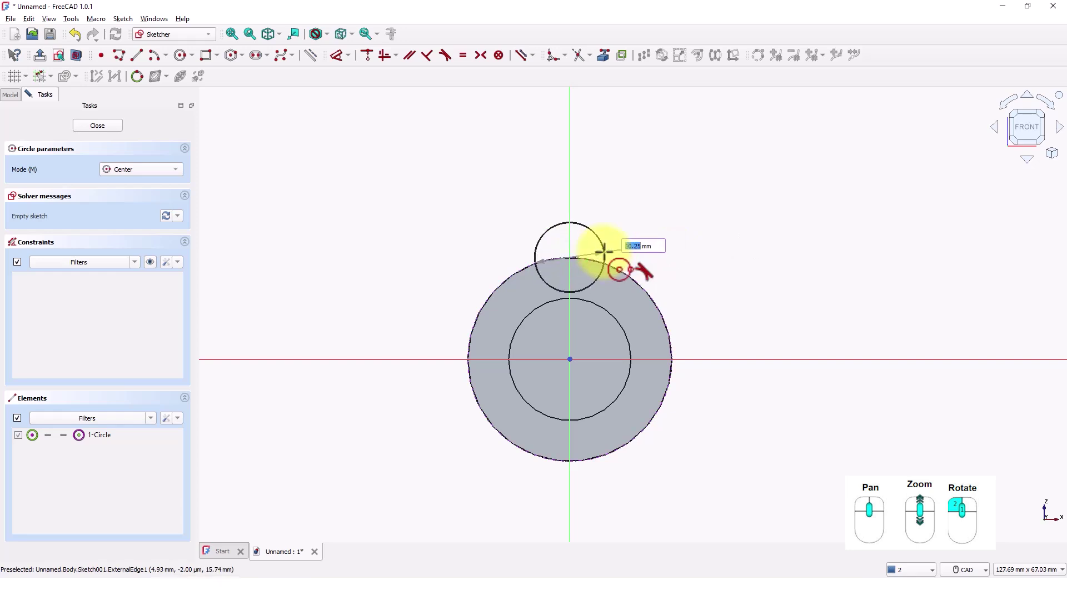
pyautogui.write('5')
pyautogui.press('Return')
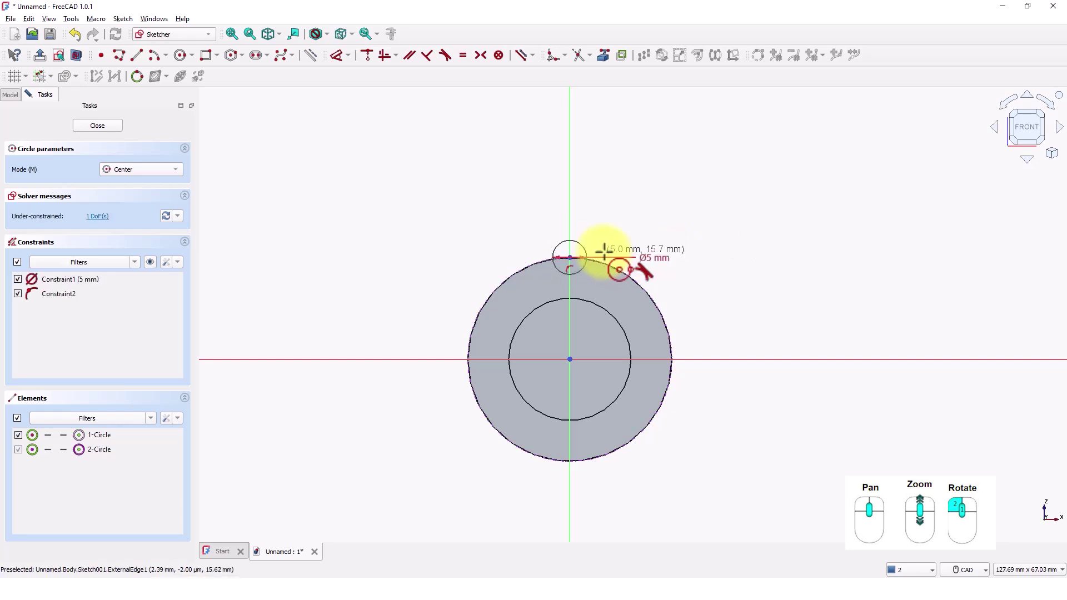
pyautogui.rightClick(581, 264)
# Constrain the 5 mm circle's centre onto the vertical sketch axis with a coincident constraint
pyautogui.scroll(-2, 580, 267)
pyautogui.scroll(5, 580, 268)
pyautogui.scroll(2, 579, 268)
pyautogui.moveTo(577, 271); pyautogui.dragTo(577, 245, button='middle')
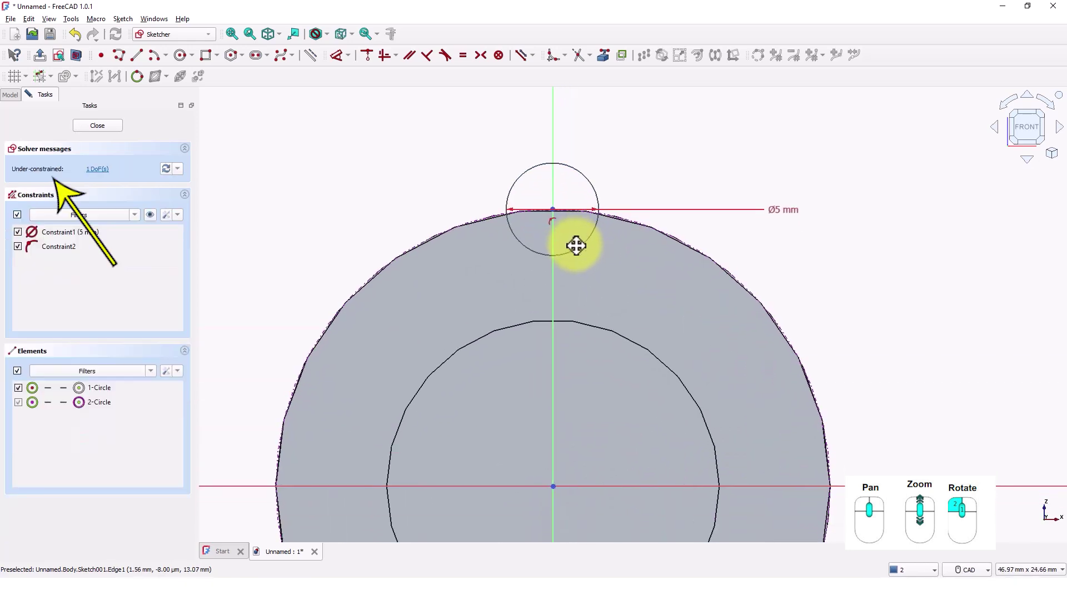
pyautogui.moveTo(552, 208); pyautogui.dragTo(571, 177)
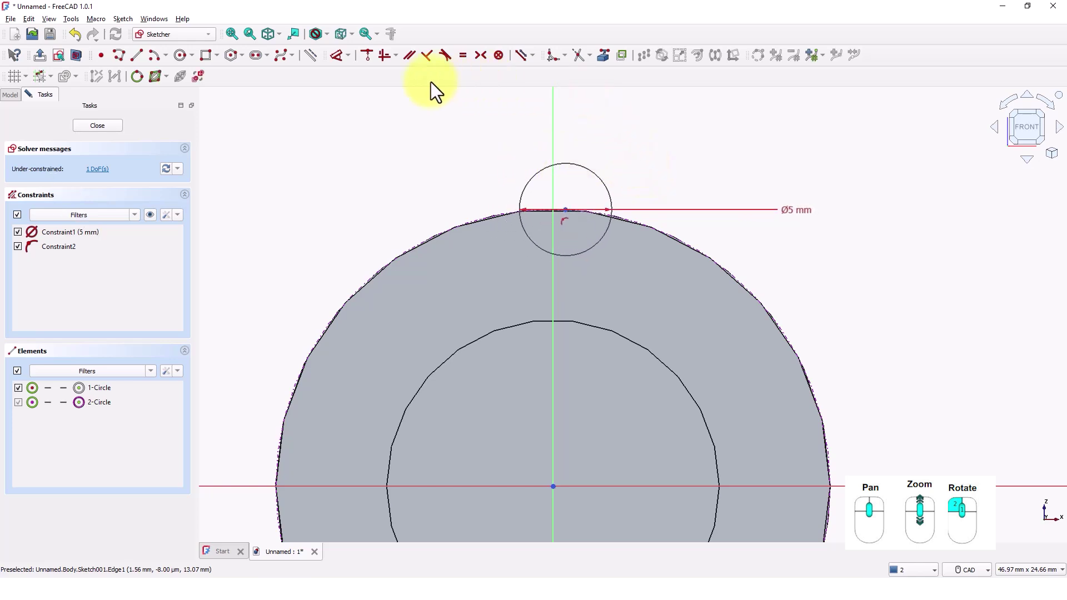
pyautogui.click(368, 55)
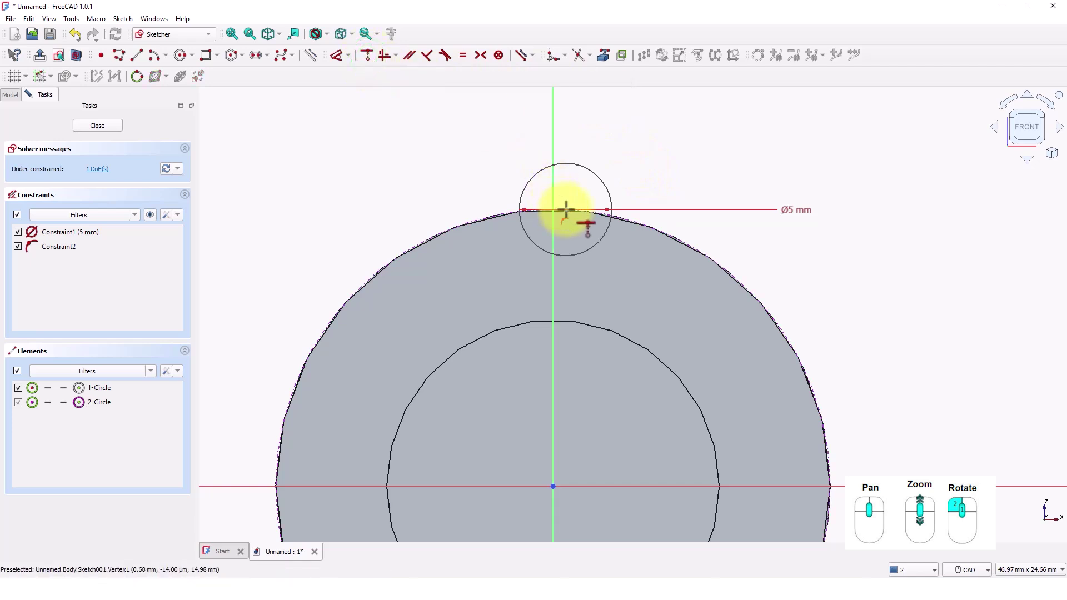
pyautogui.click(565, 211)
pyautogui.click(554, 209)
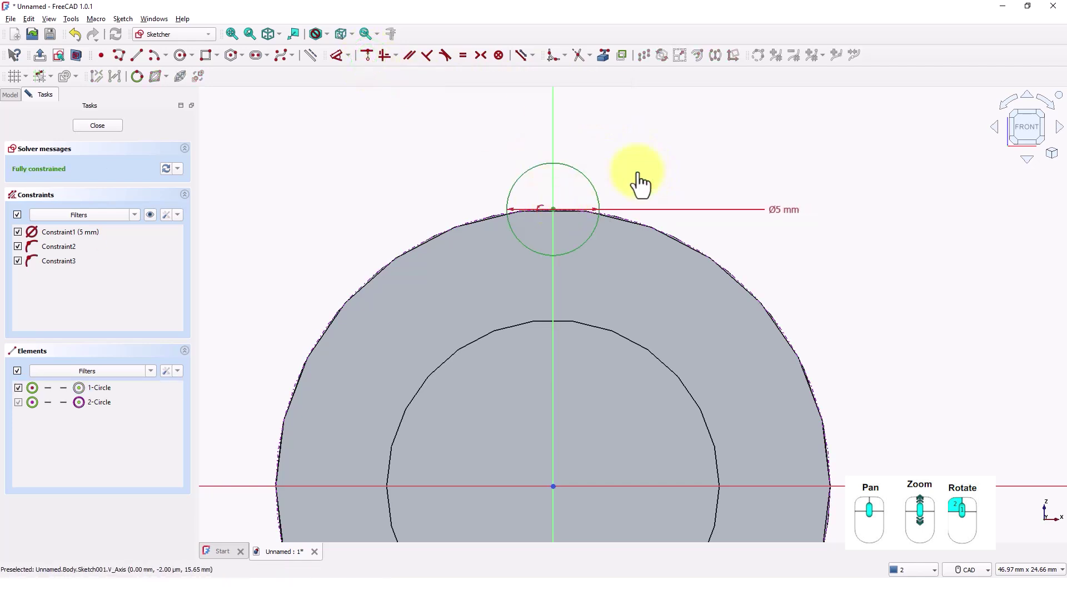
# Close the sketch and cut a 50 mm deep pocket from the 5 mm circle along the handle's side
pyautogui.scroll(-6, 642, 180)
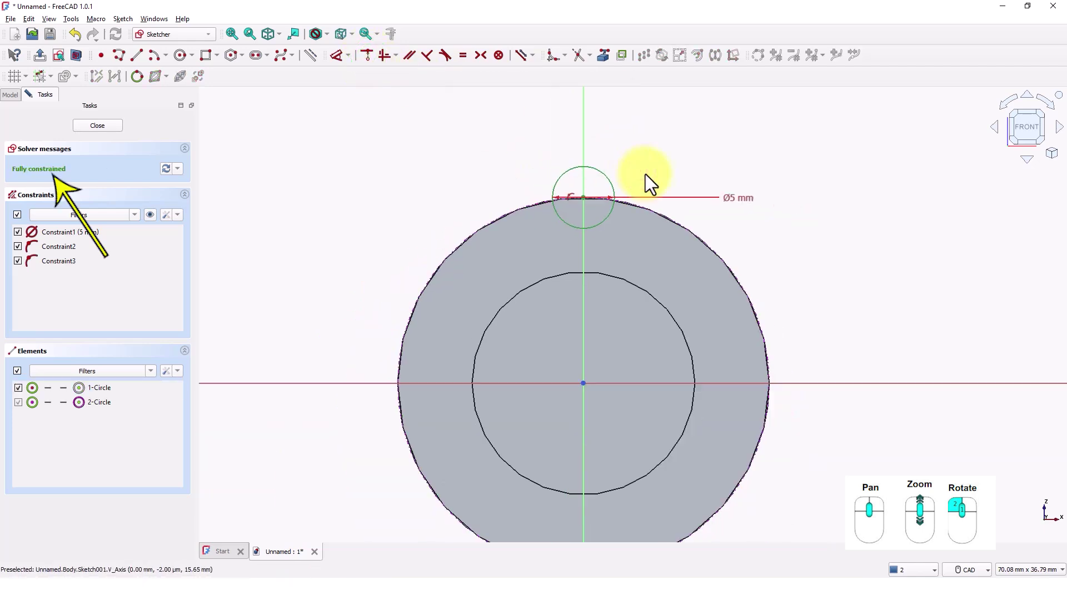
pyautogui.moveTo(651, 172); pyautogui.dragTo(637, 191, button='middle')
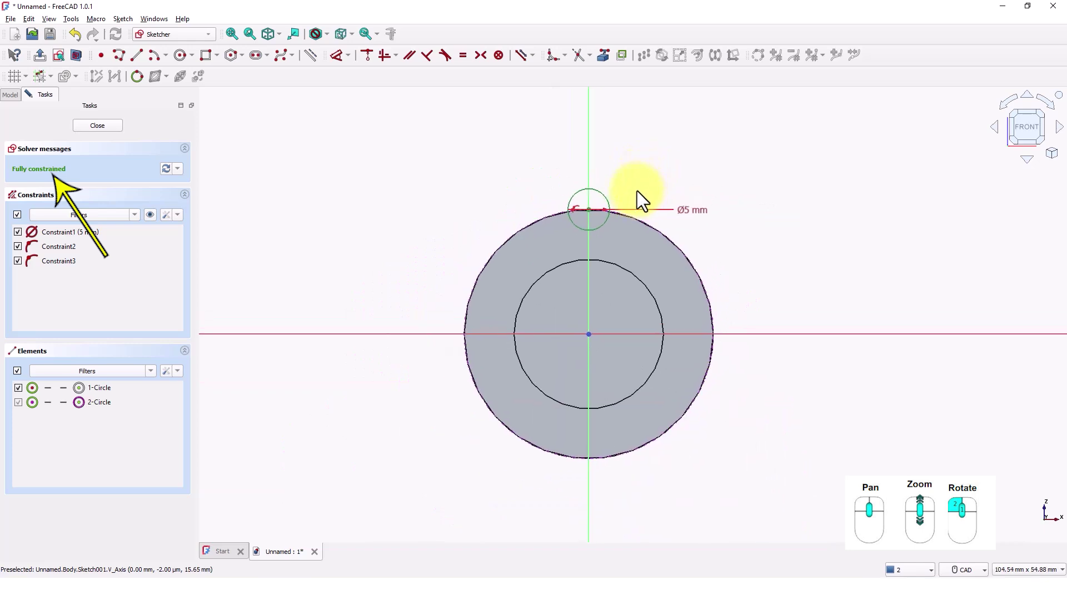
pyautogui.click(92, 125)
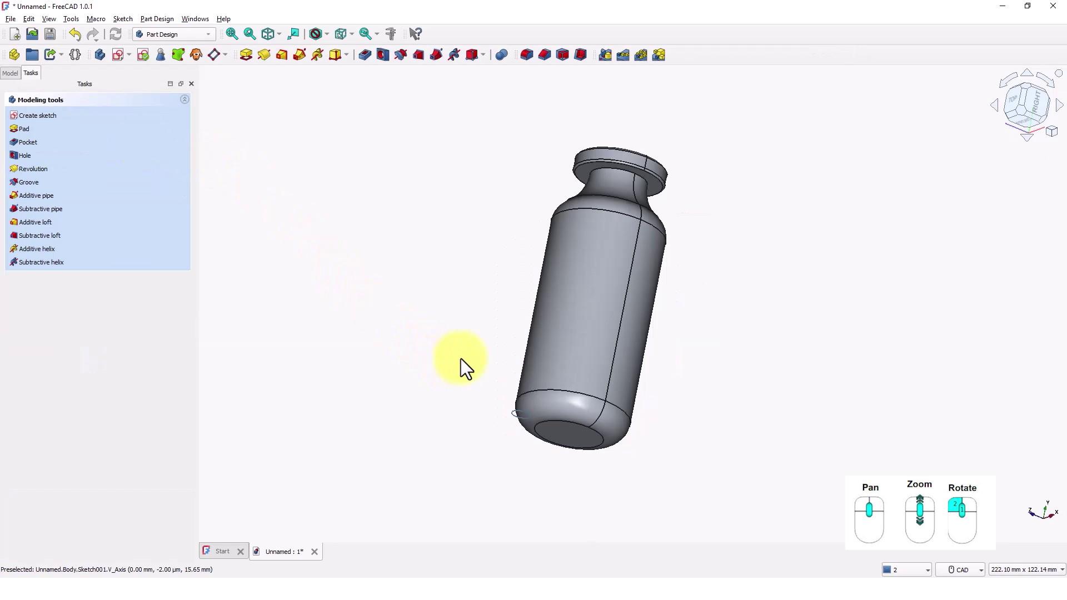
pyautogui.moveTo(512, 349); pyautogui.dragTo(542, 347, button='middle')
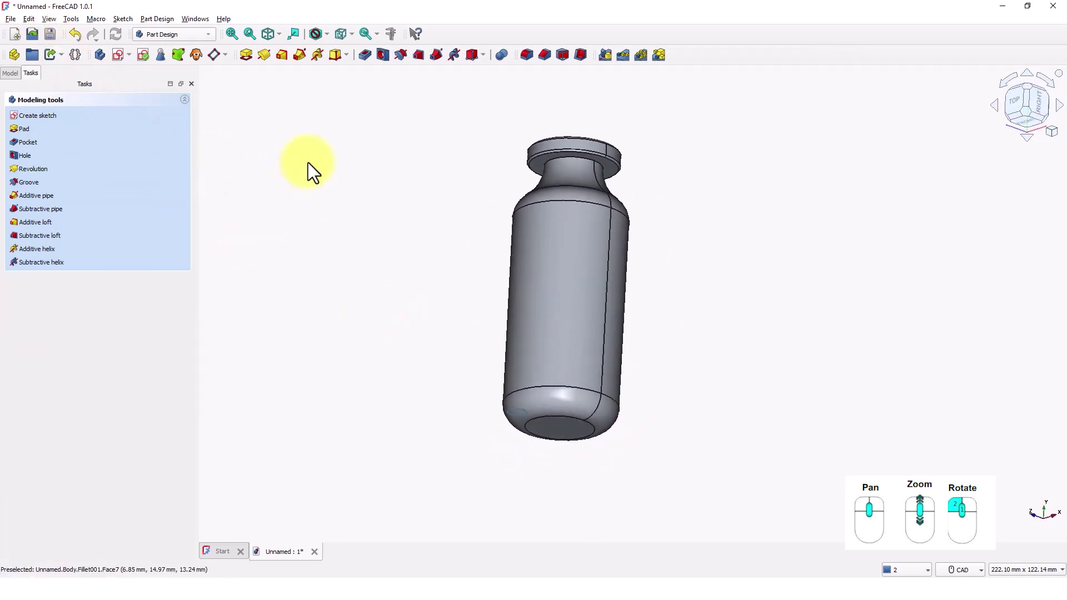
pyautogui.click(364, 57)
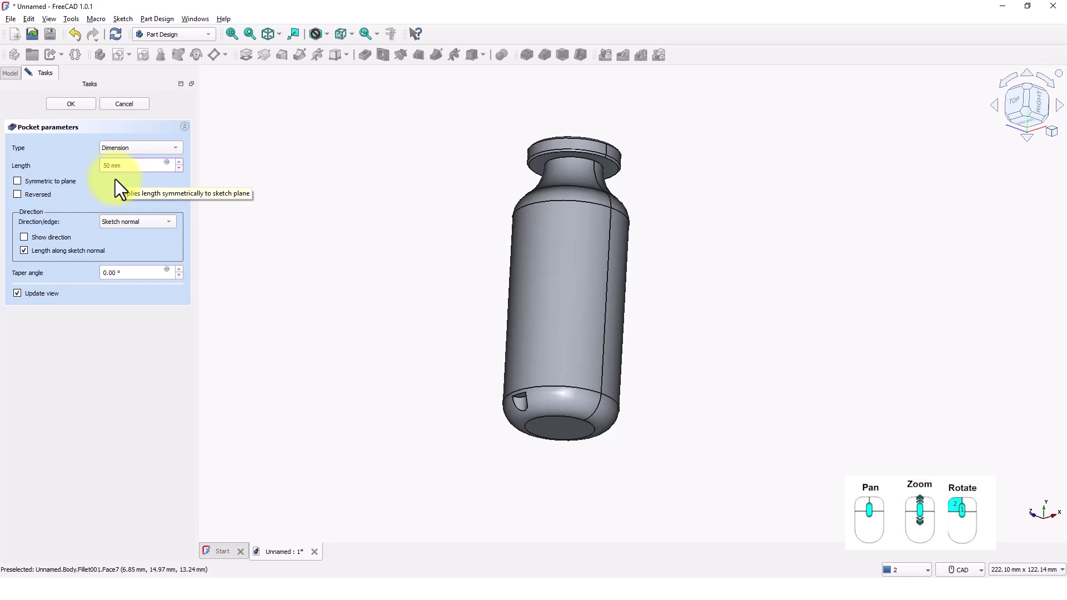
pyautogui.click(70, 103)
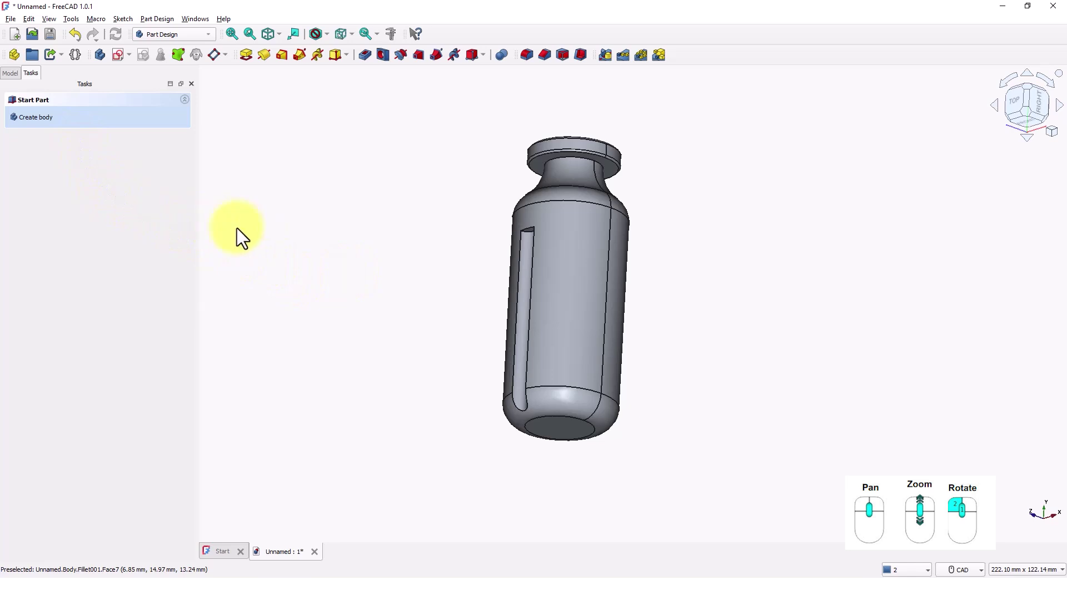
# Create a polar pattern of the pocket around the normal sketch axis with 10 occurrences over an overall angle of 360°
pyautogui.click(11, 72)
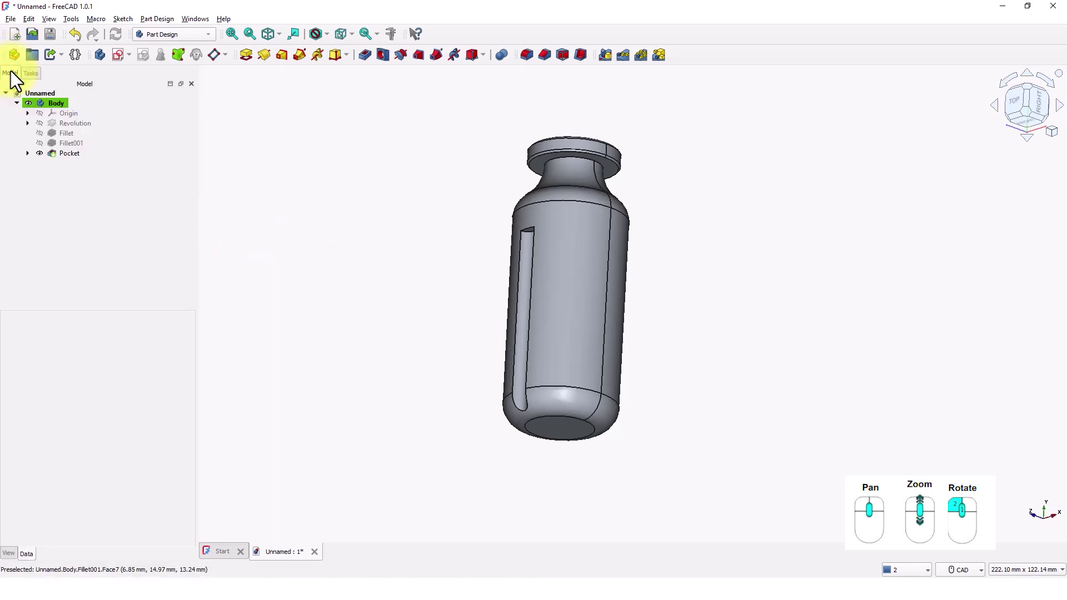
pyautogui.click(65, 152)
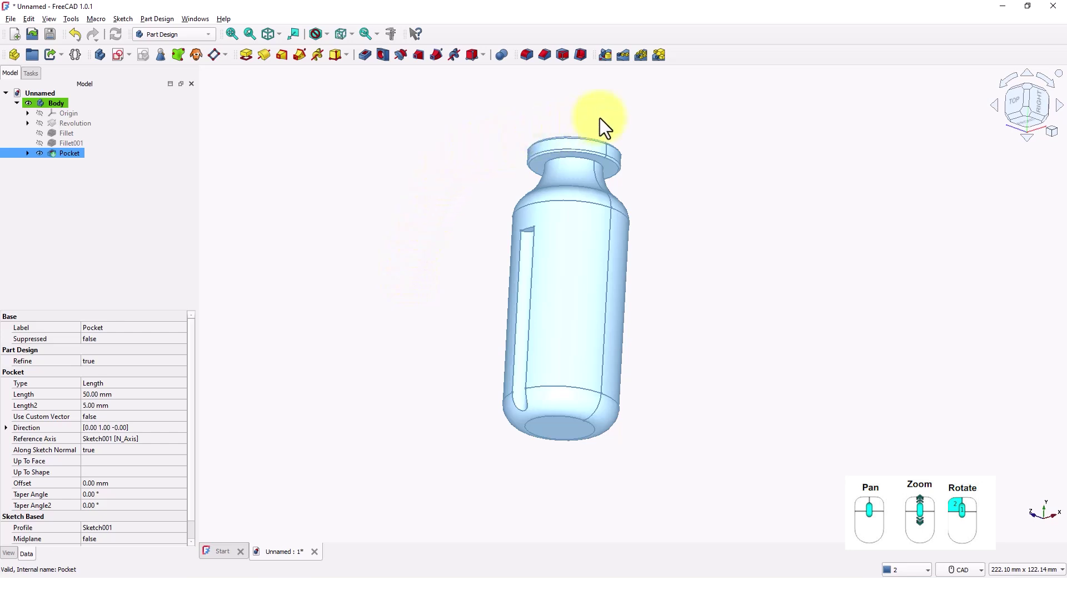
pyautogui.click(640, 54)
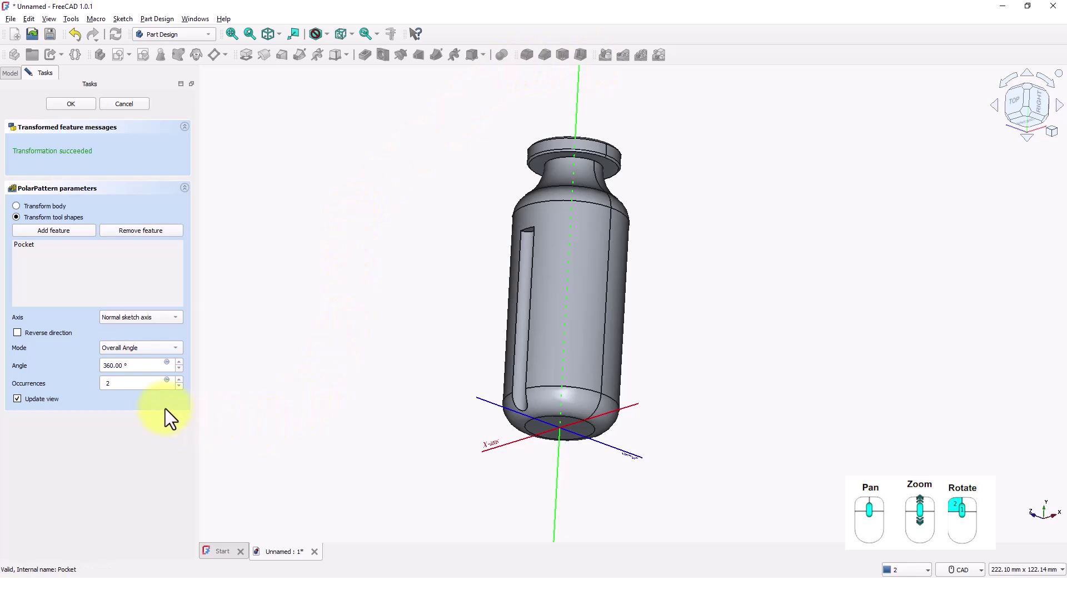
pyautogui.click(162, 350)
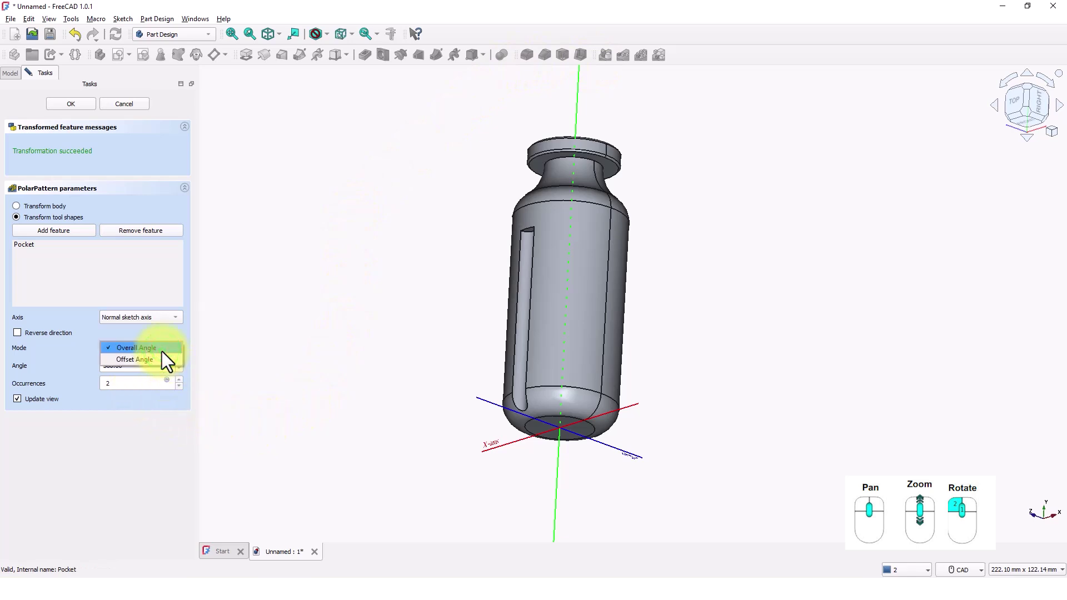
pyautogui.click(162, 350)
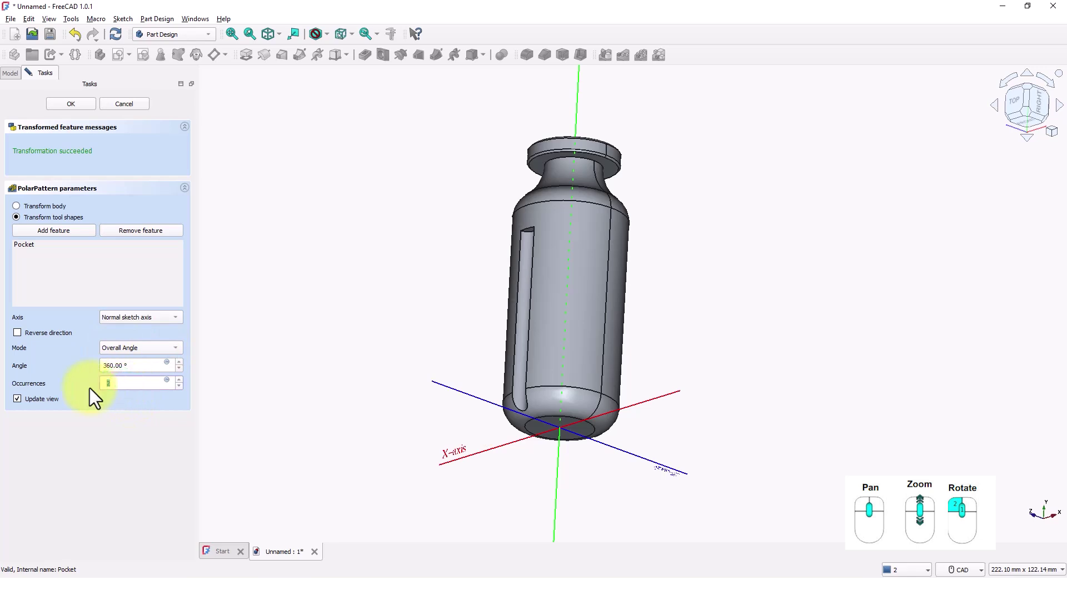
pyautogui.write('10')
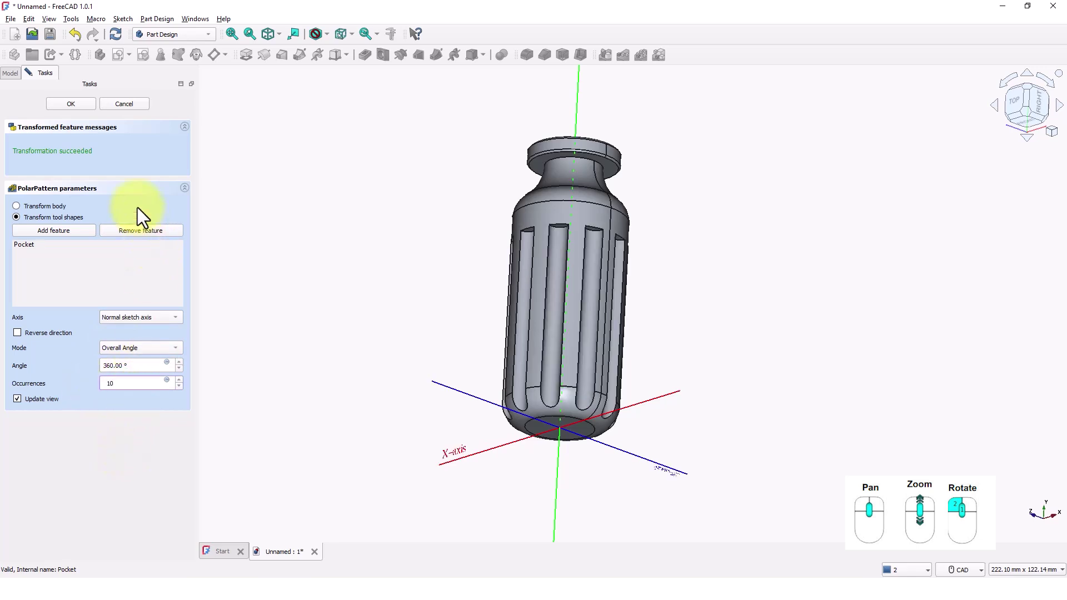
pyautogui.click(78, 102)
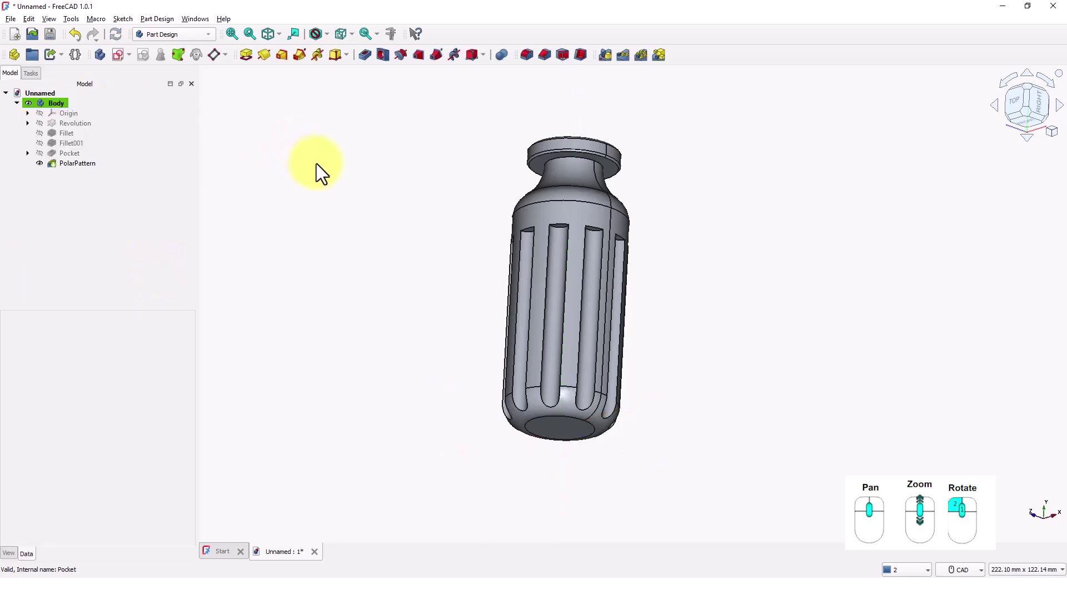
pyautogui.moveTo(460, 351); pyautogui.dragTo(446, 364, button='middle')
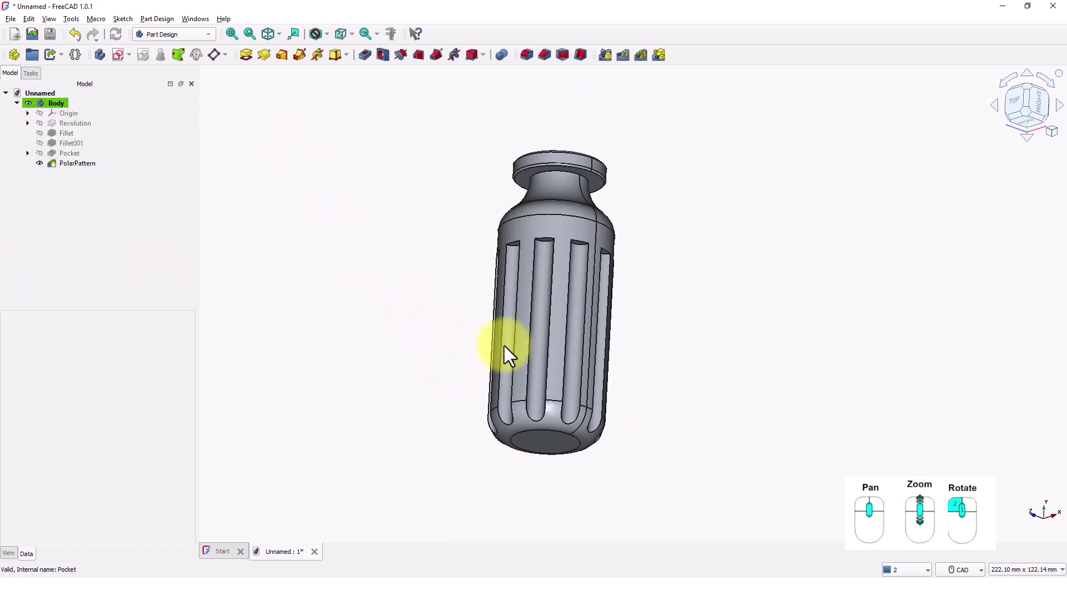
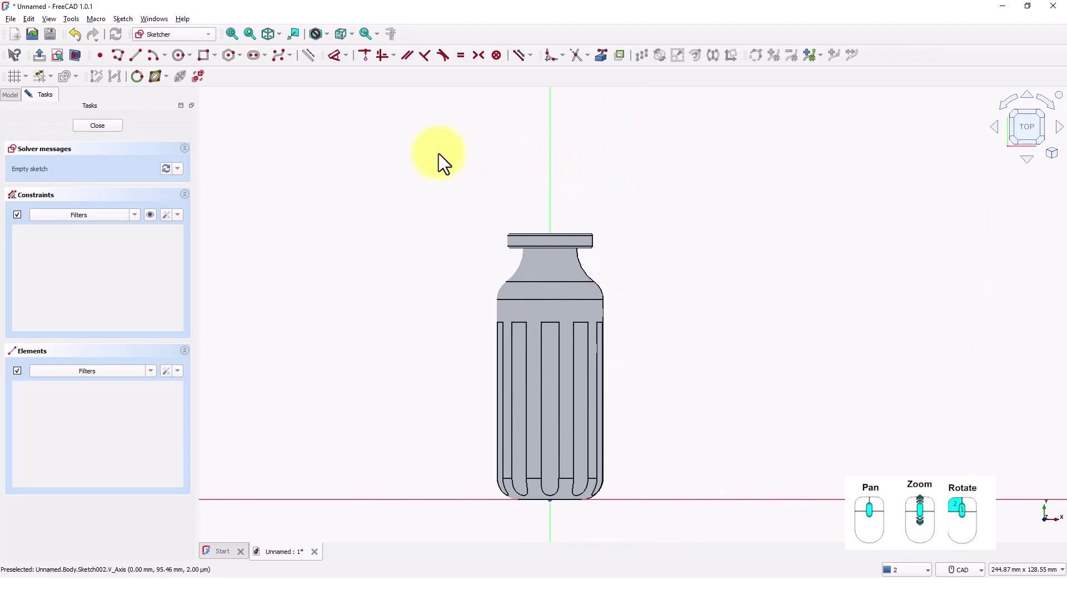
# Try the Wireframe draw style on the handle's collar end and restore the As is style
pyautogui.click(327, 37)
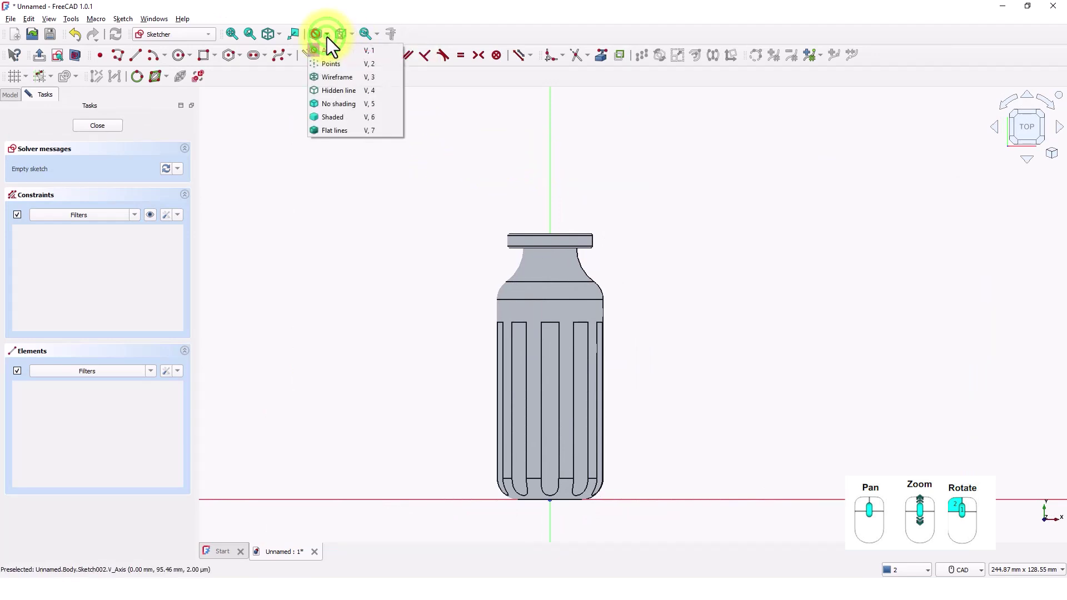
pyautogui.click(337, 76)
pyautogui.scroll(4, 629, 333)
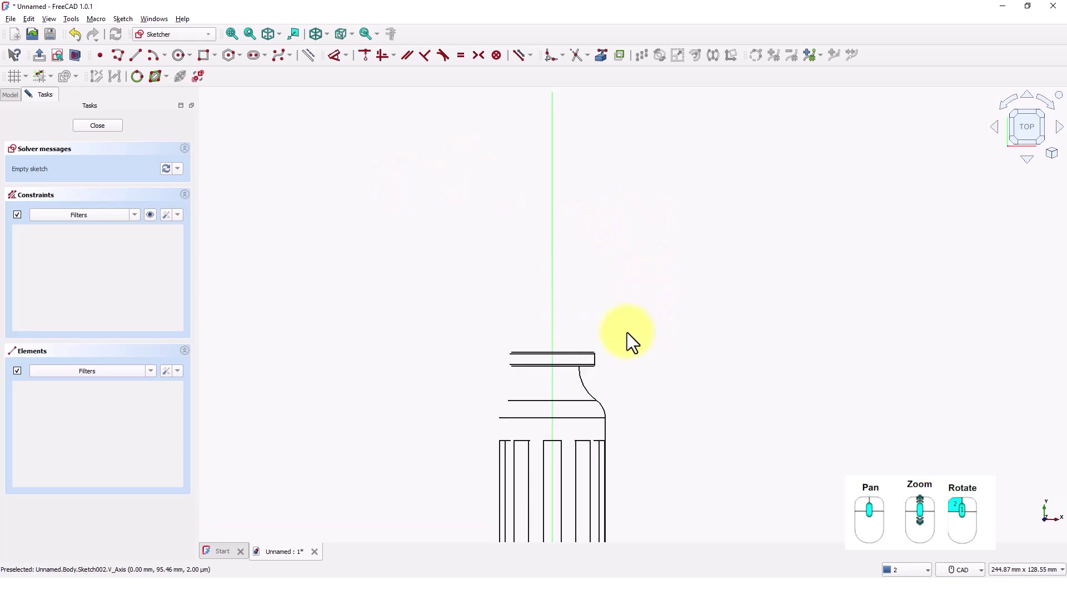
pyautogui.moveTo(602, 331); pyautogui.dragTo(645, 261, button='middle')
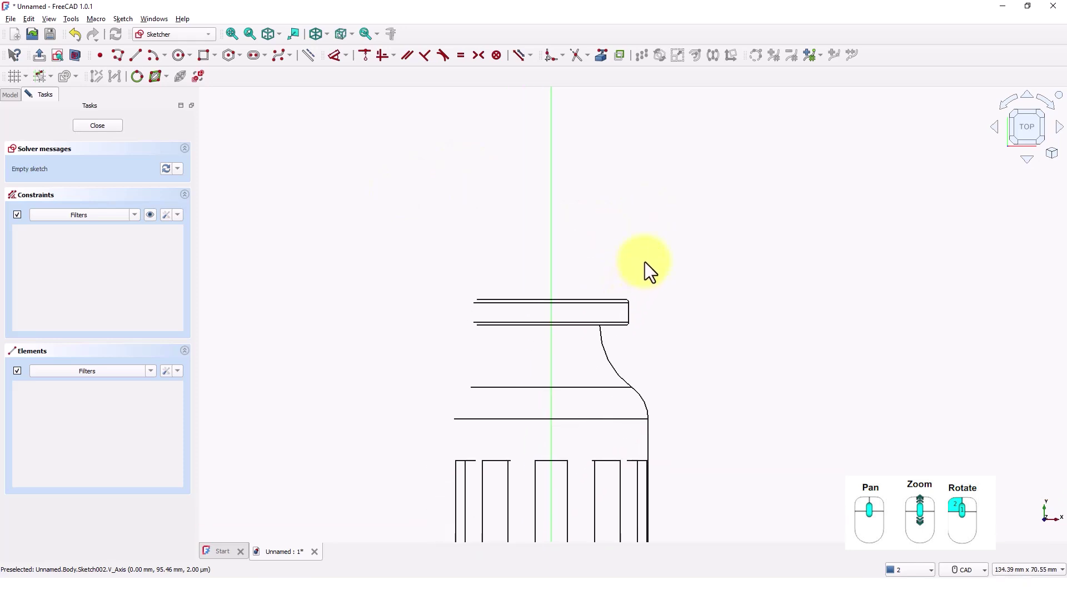
pyautogui.click(329, 35)
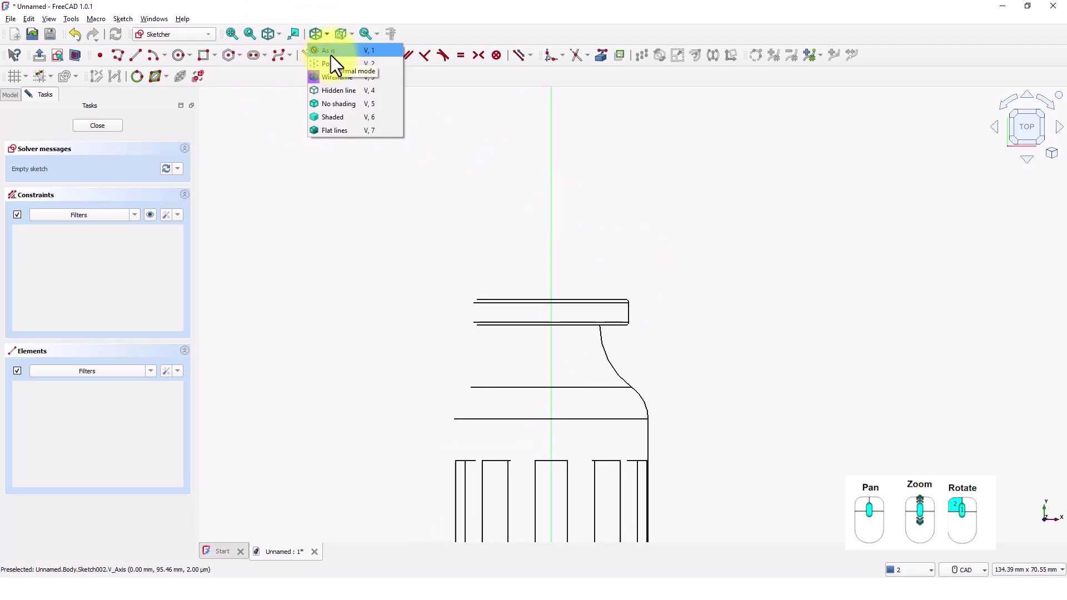
pyautogui.click(331, 55)
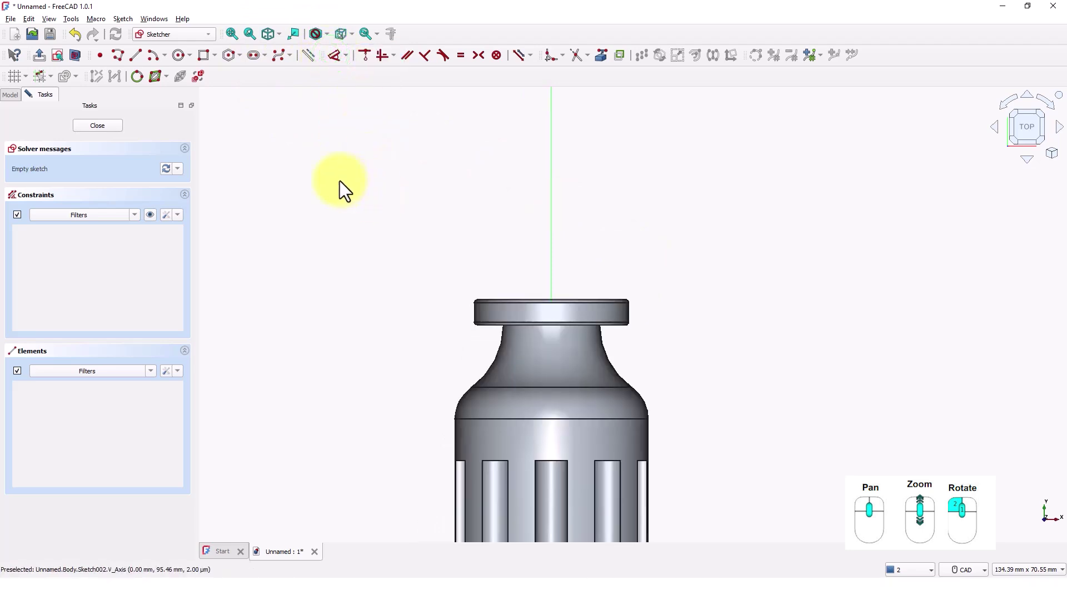
# Project the collar's outer end edge into the new sketch as external geometry
pyautogui.scroll(2, 491, 242)
pyautogui.scroll(-2, 461, 241)
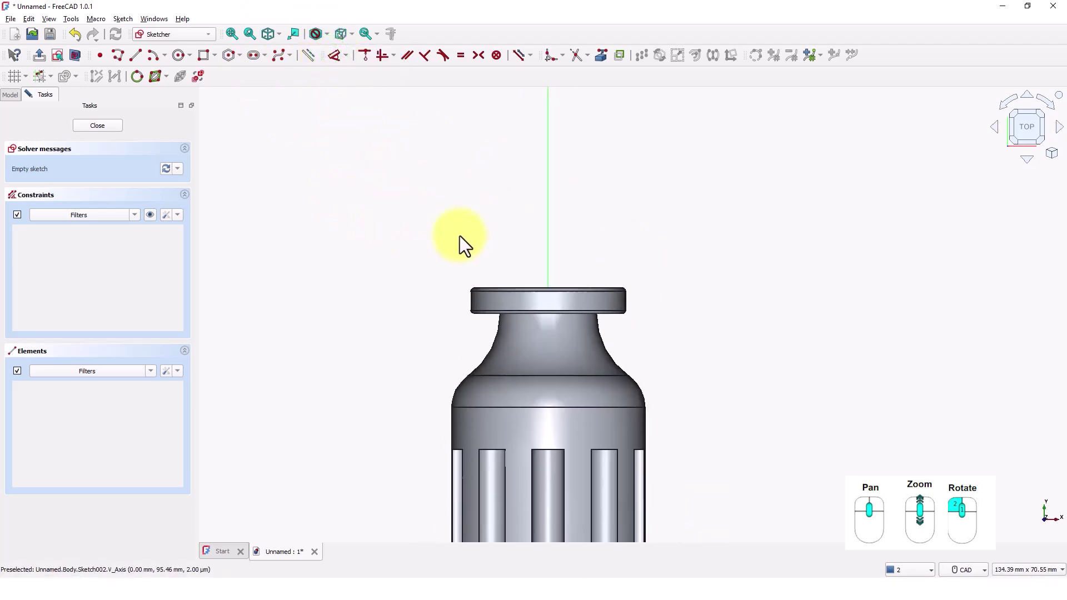
pyautogui.click(600, 56)
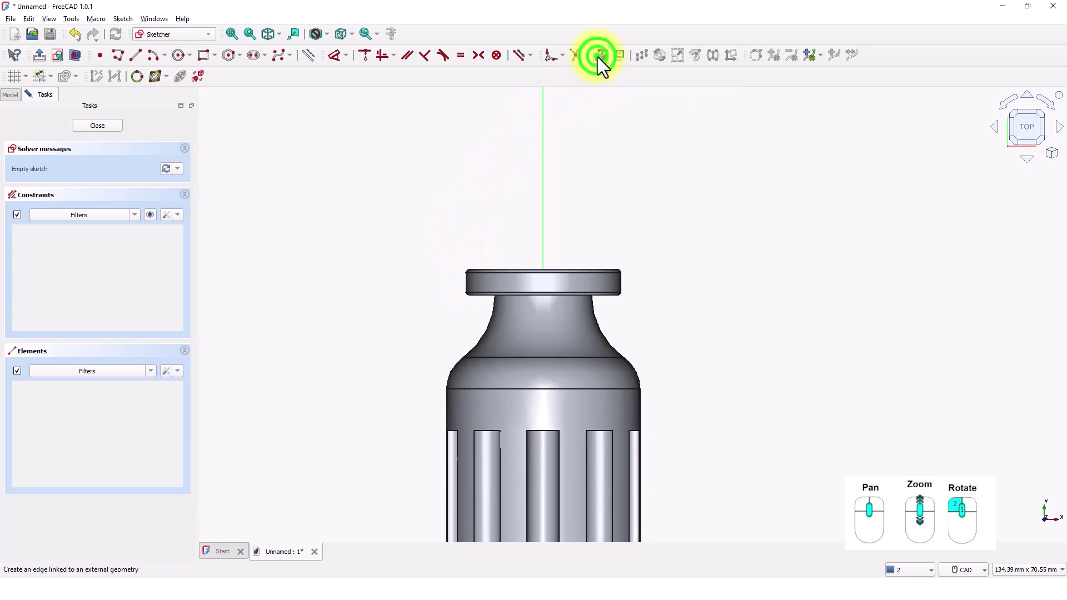
pyautogui.click(583, 268)
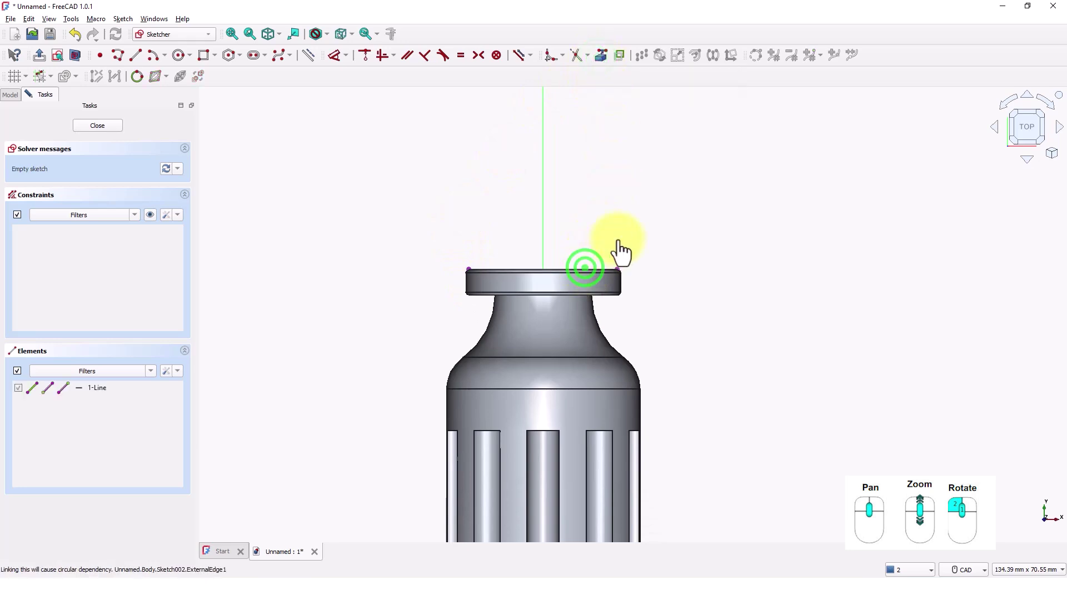
pyautogui.scroll(-1, 616, 190)
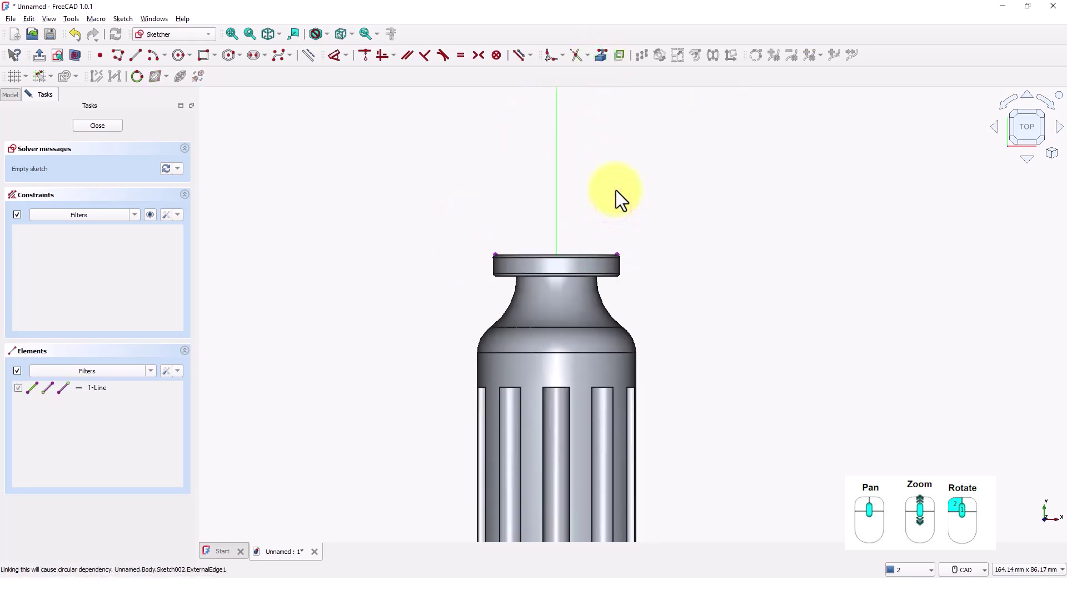
# Draw a rectangle 2 mm wide and 60 mm high from the centre of the projected collar edge, along the vertical axis
pyautogui.scroll(-1, 618, 180)
pyautogui.moveTo(618, 180); pyautogui.dragTo(619, 314, button='middle')
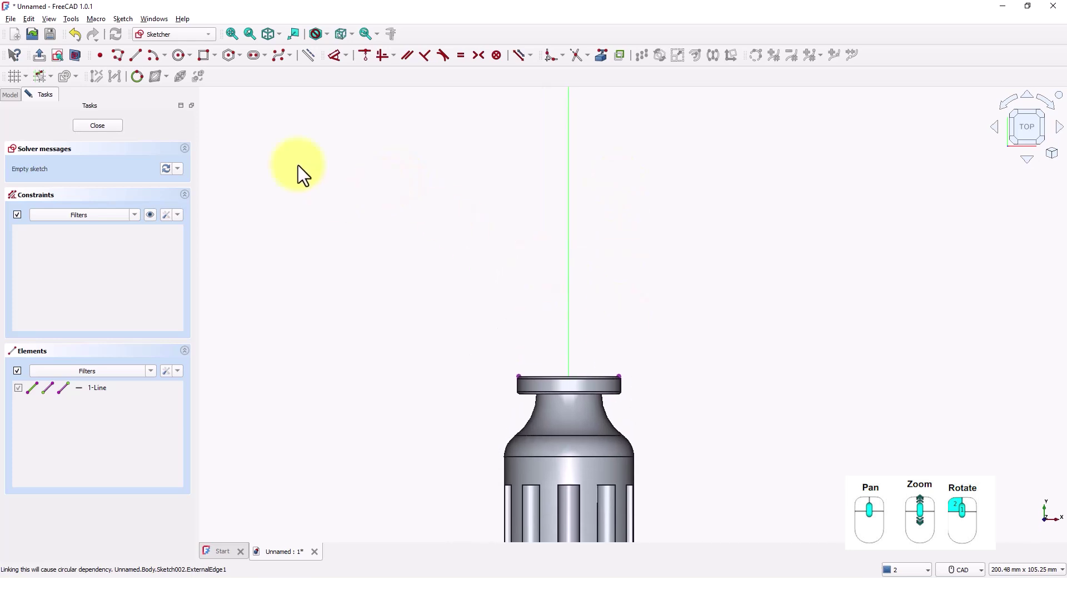
pyautogui.click(204, 57)
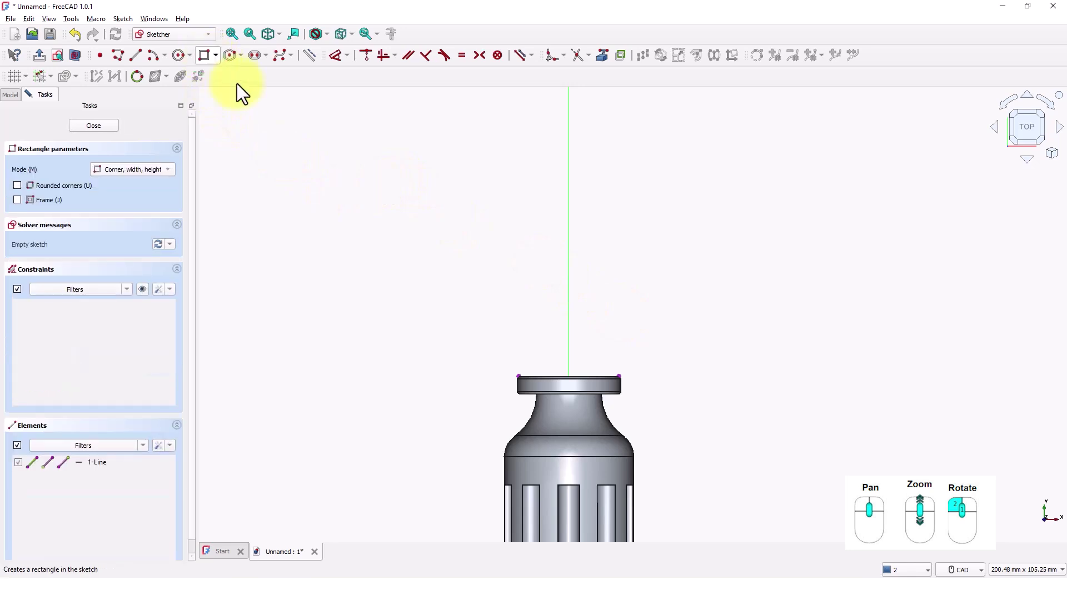
pyautogui.click(568, 376)
pyautogui.scroll(2, 608, 294)
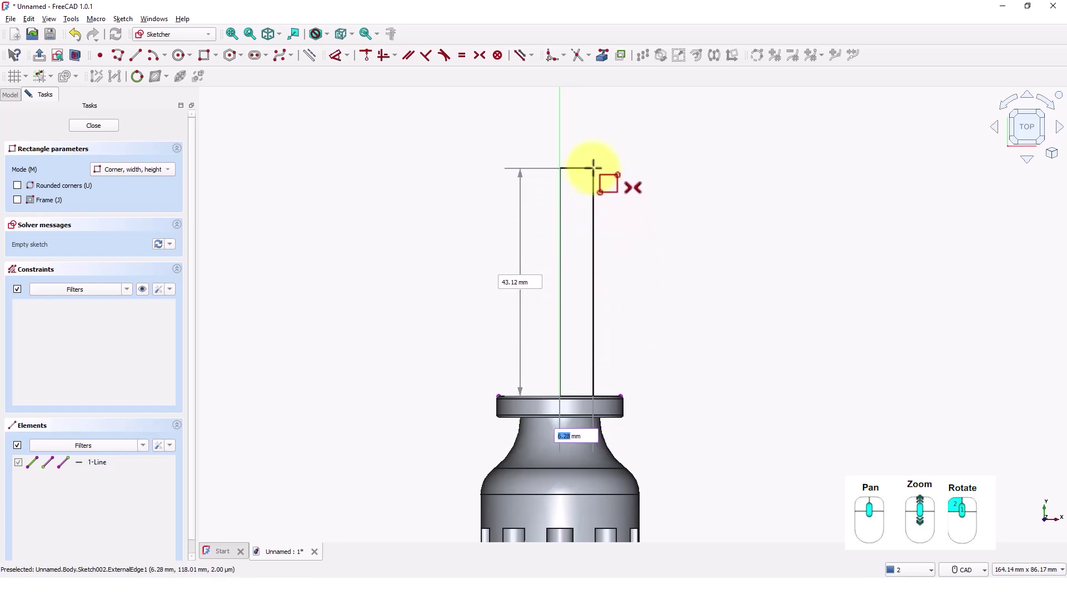
pyautogui.press('Tab')
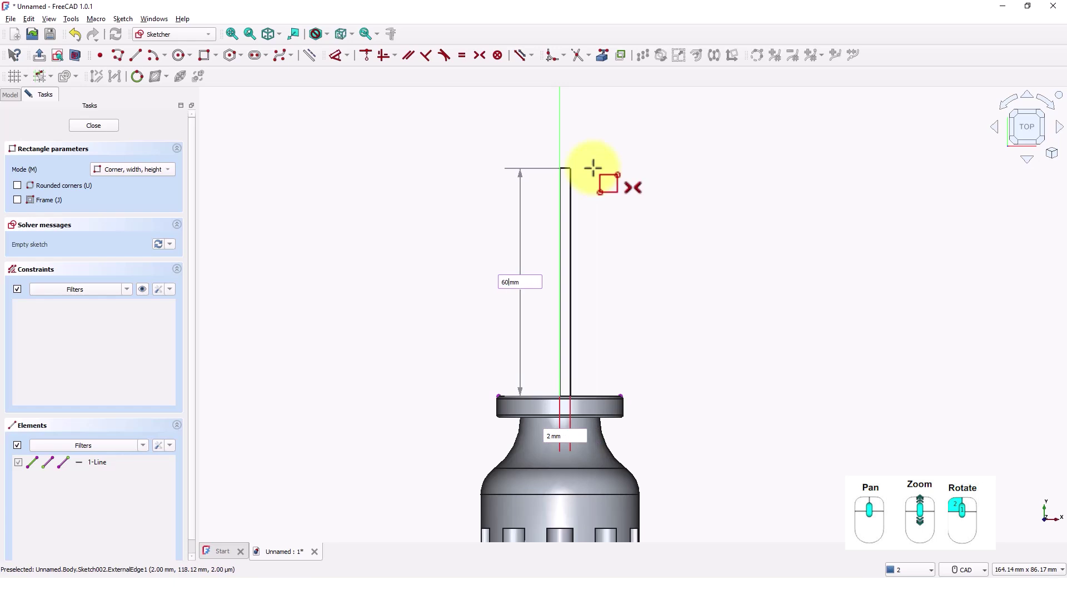
pyautogui.press('Return')
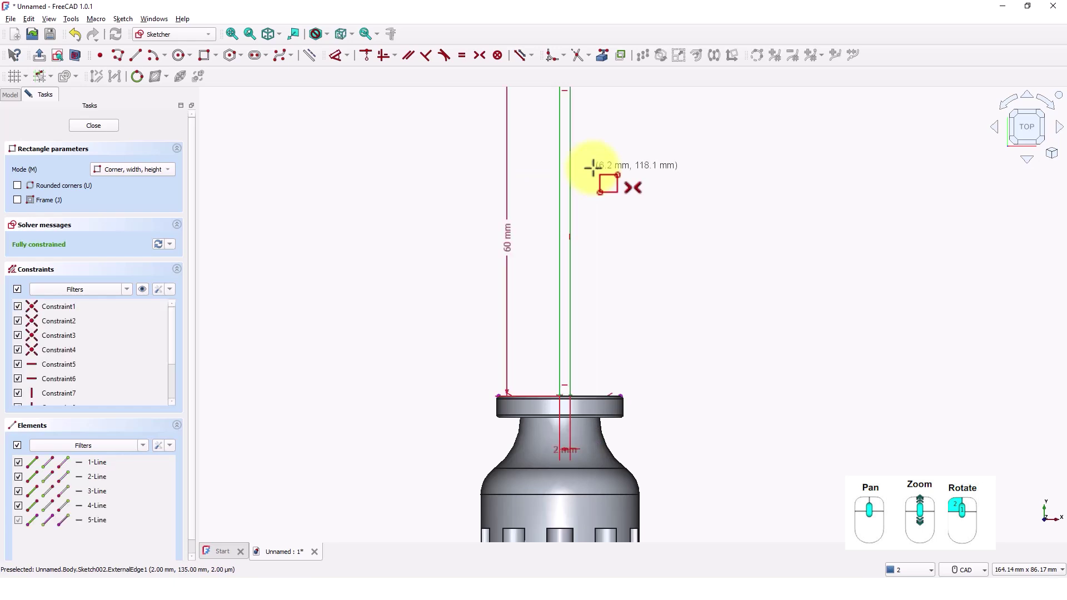
pyautogui.rightClick(633, 203)
# Convert the upper short edge of the 60 mm rectangle to construction geometry
pyautogui.scroll(-3, 625, 206)
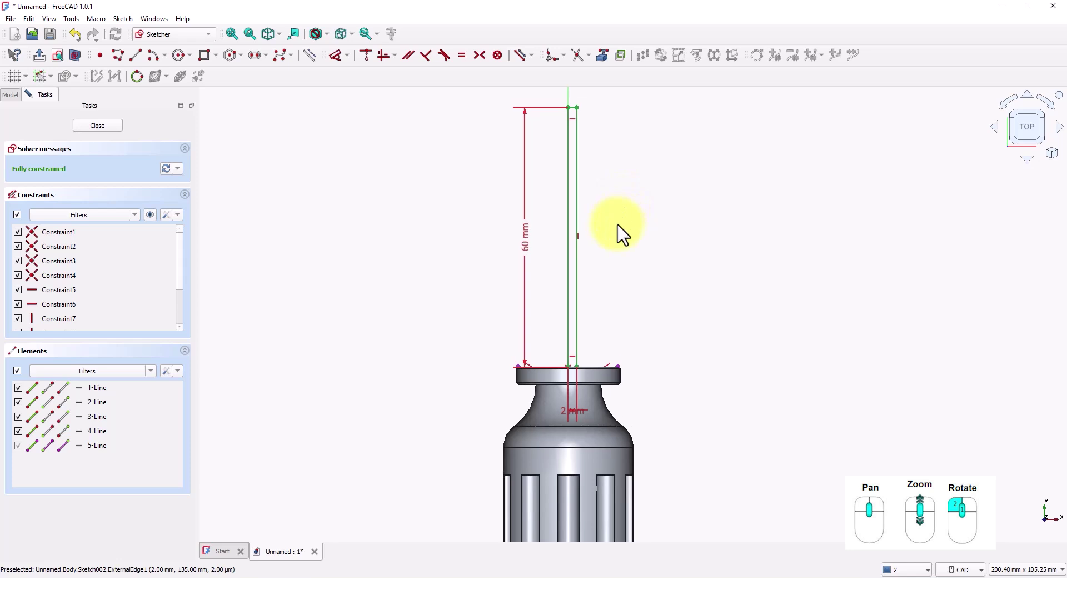
pyautogui.scroll(-1, 579, 204)
pyautogui.scroll(5, 576, 206)
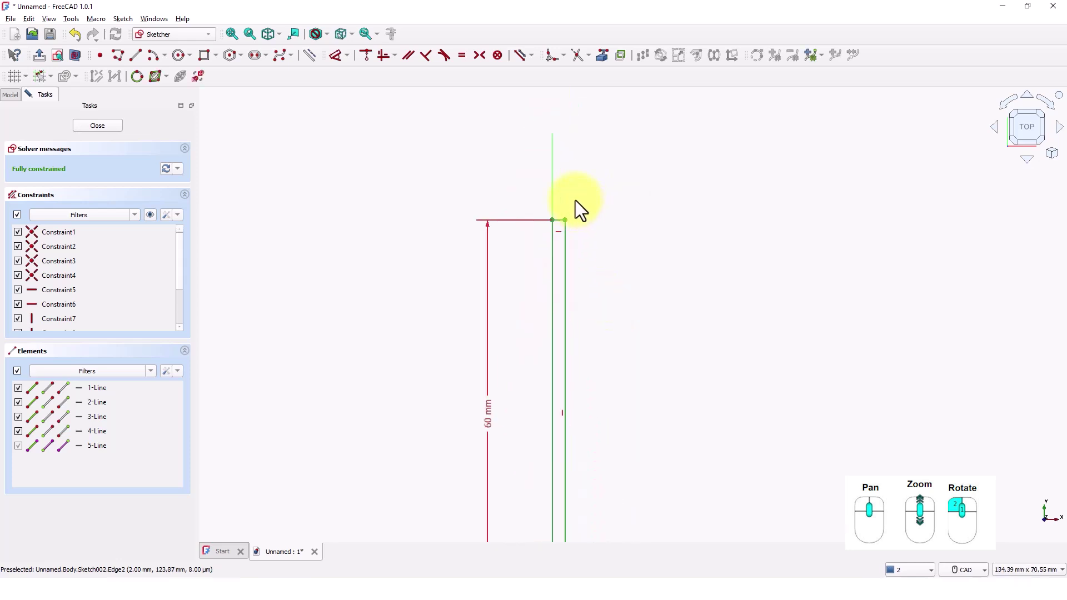
pyautogui.click(534, 251)
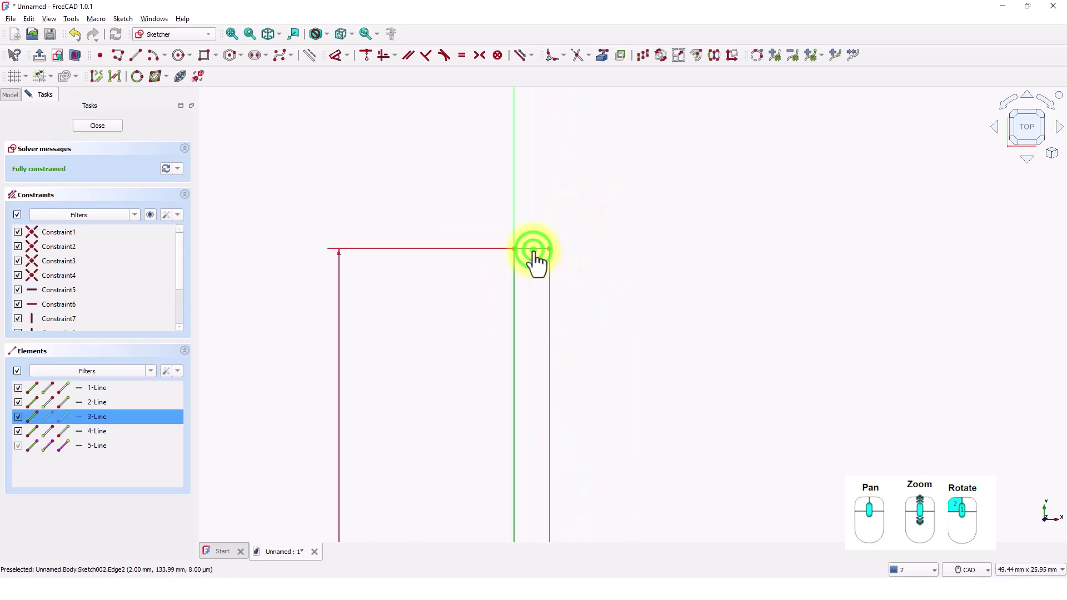
pyautogui.rightClick(534, 251)
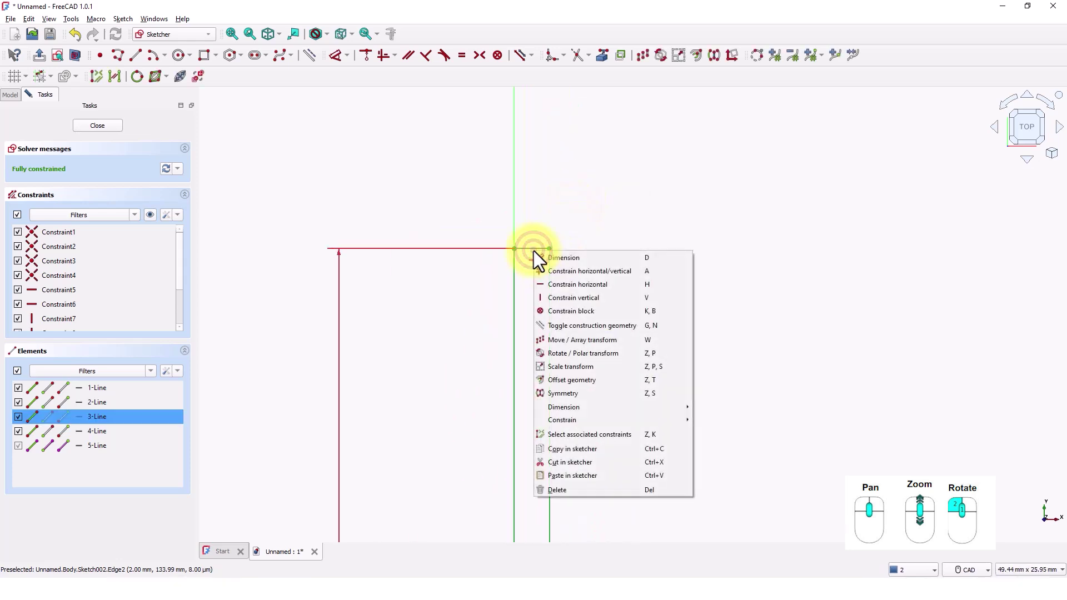
pyautogui.click(567, 325)
# Draw the tip outline as a polyline between the rectangle's upper corners: about 8 mm up, 3.5 mm across, 1 mm down, and slanting back
pyautogui.moveTo(630, 302); pyautogui.dragTo(647, 414, button='middle')
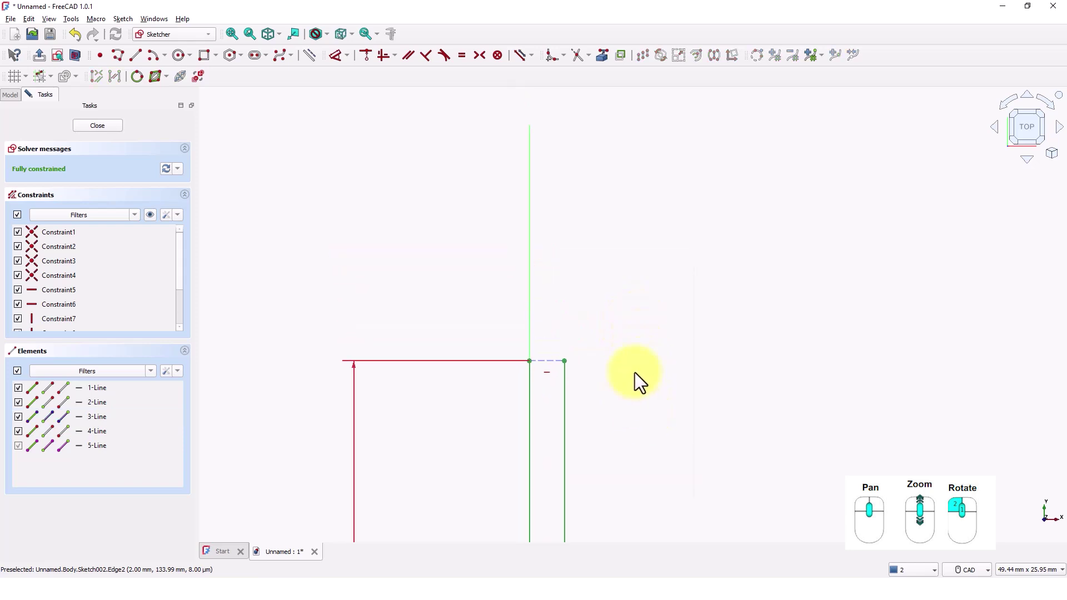
pyautogui.click(116, 52)
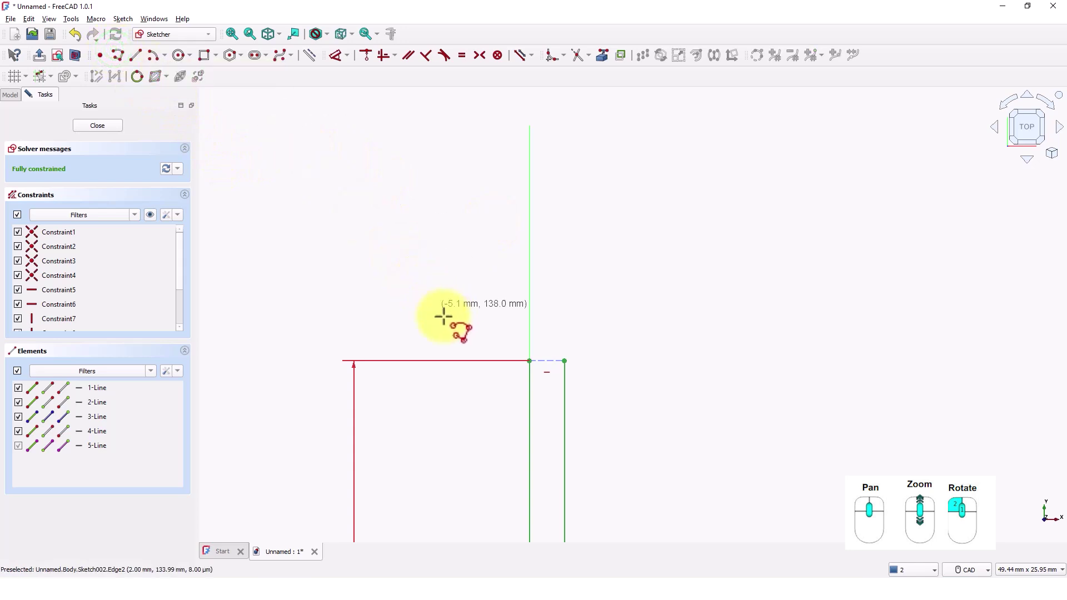
pyautogui.click(528, 360)
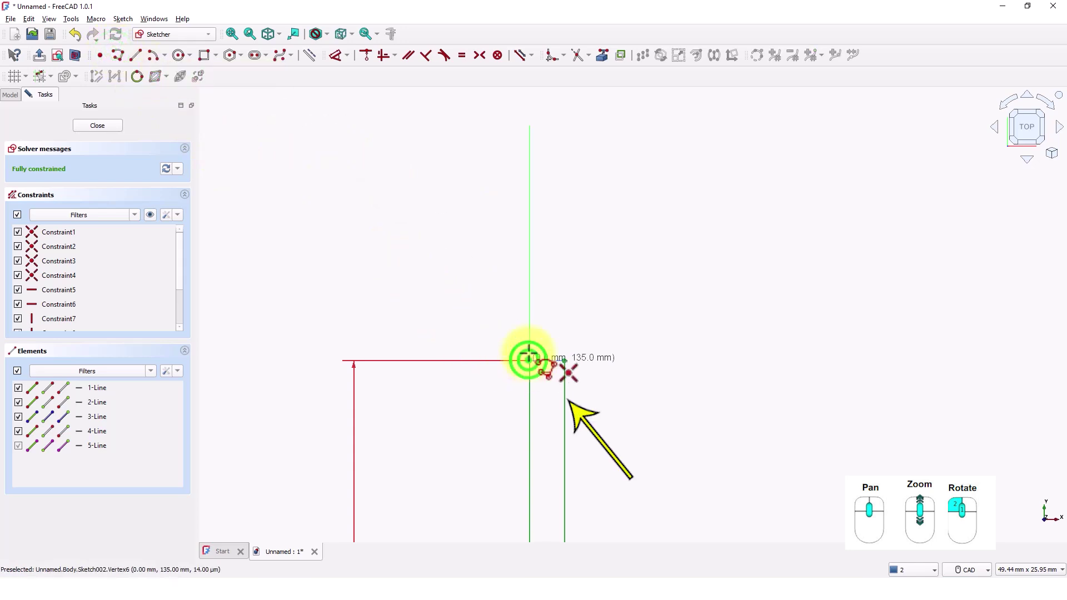
pyautogui.click(529, 218)
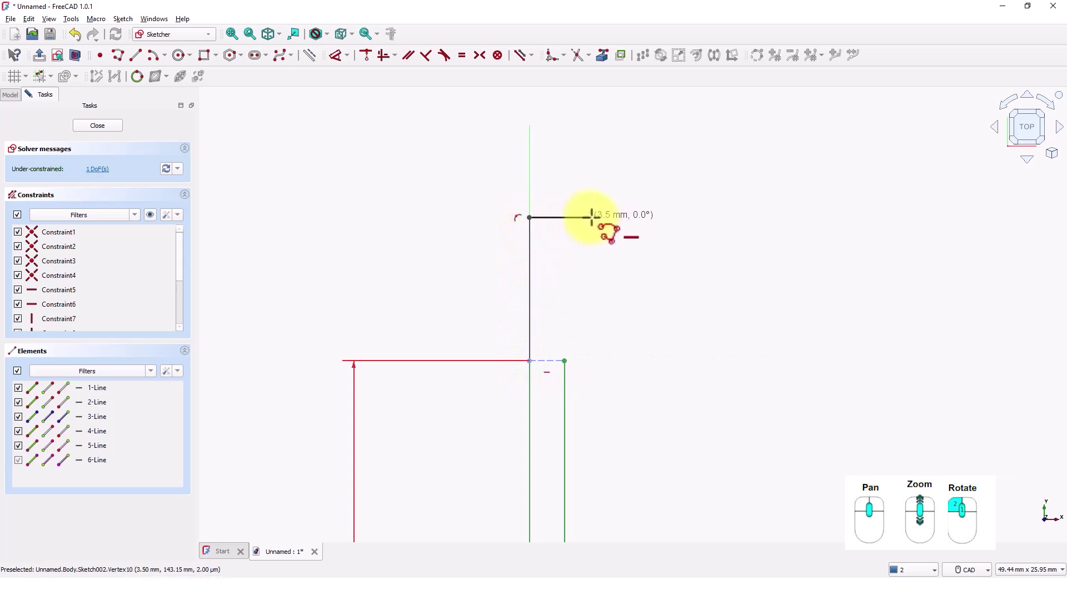
pyautogui.click(590, 218)
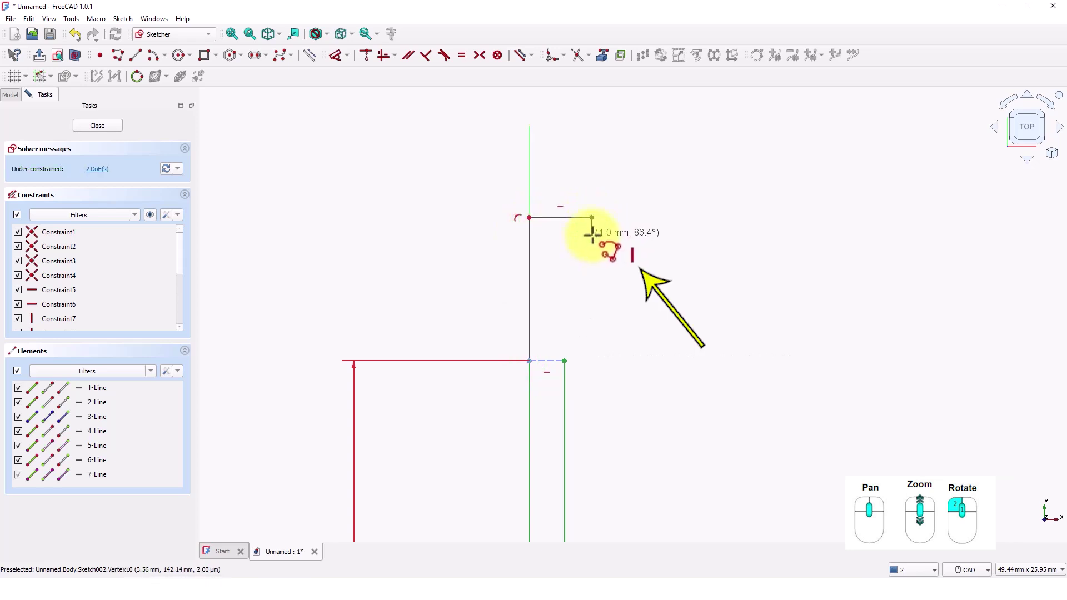
pyautogui.click(591, 235)
pyautogui.click(565, 361)
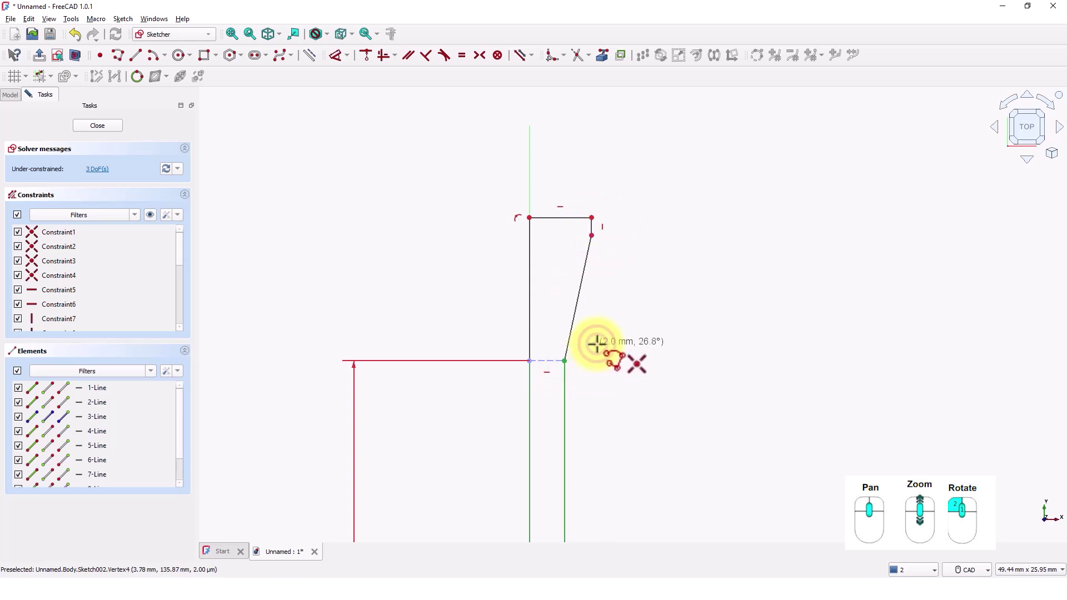
pyautogui.moveTo(609, 351); pyautogui.dragTo(593, 360, button='middle')
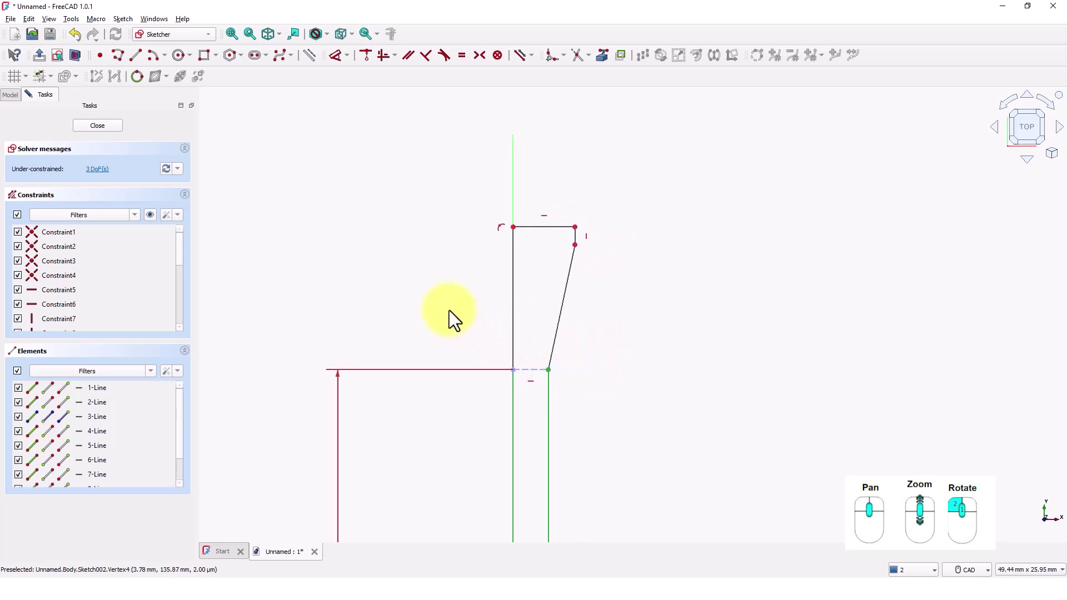
# Dimension the horizontal end edge of the tip outline to 3 mm
pyautogui.click(332, 56)
pyautogui.click(528, 227)
pyautogui.click(555, 186)
pyautogui.write('3mm')
pyautogui.press('Return')
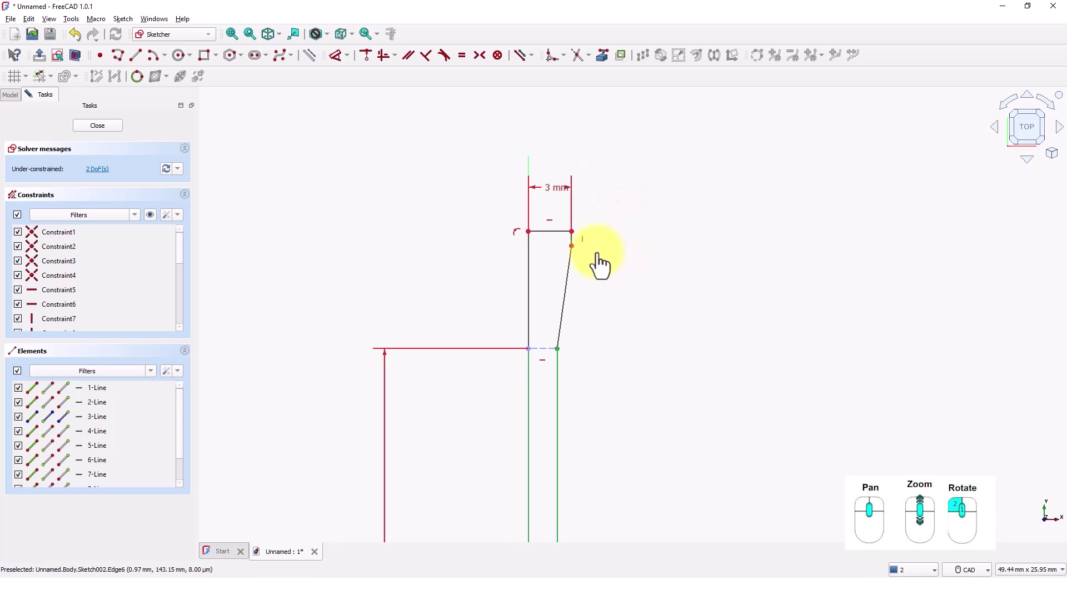
# Dimension the short vertical edge beside the tip's end to 3 mm
pyautogui.scroll(2, 599, 261)
pyautogui.click(563, 238)
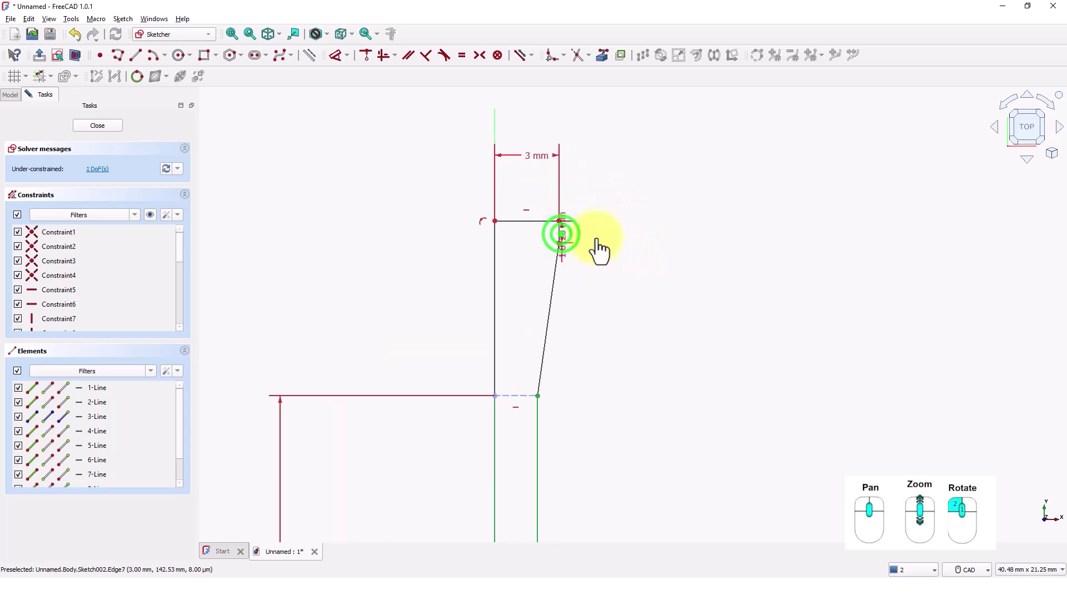
pyautogui.click(613, 256)
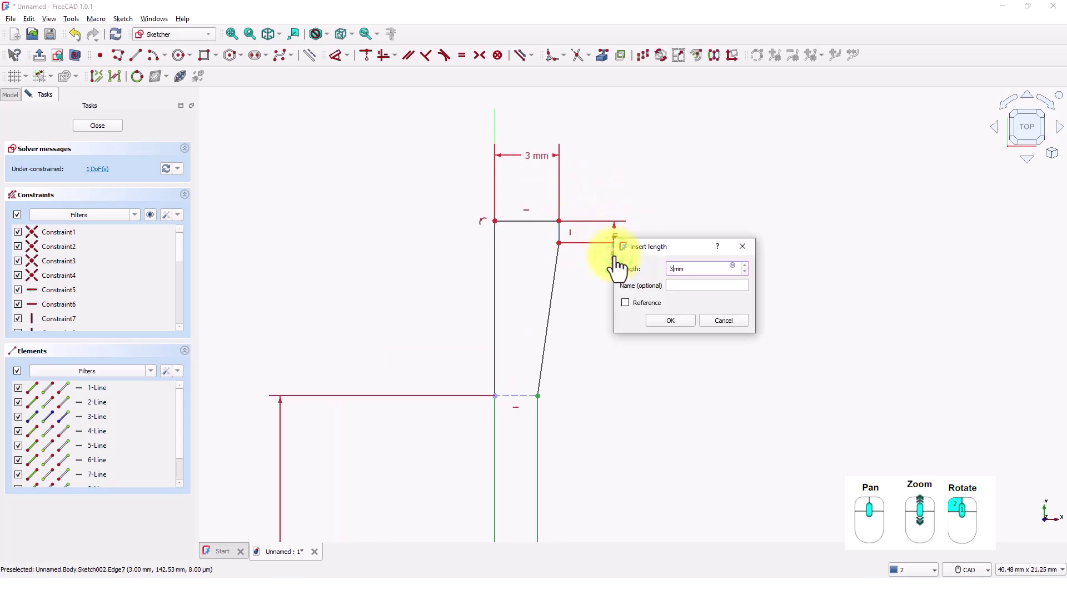
pyautogui.write('3')
pyautogui.press('Return')
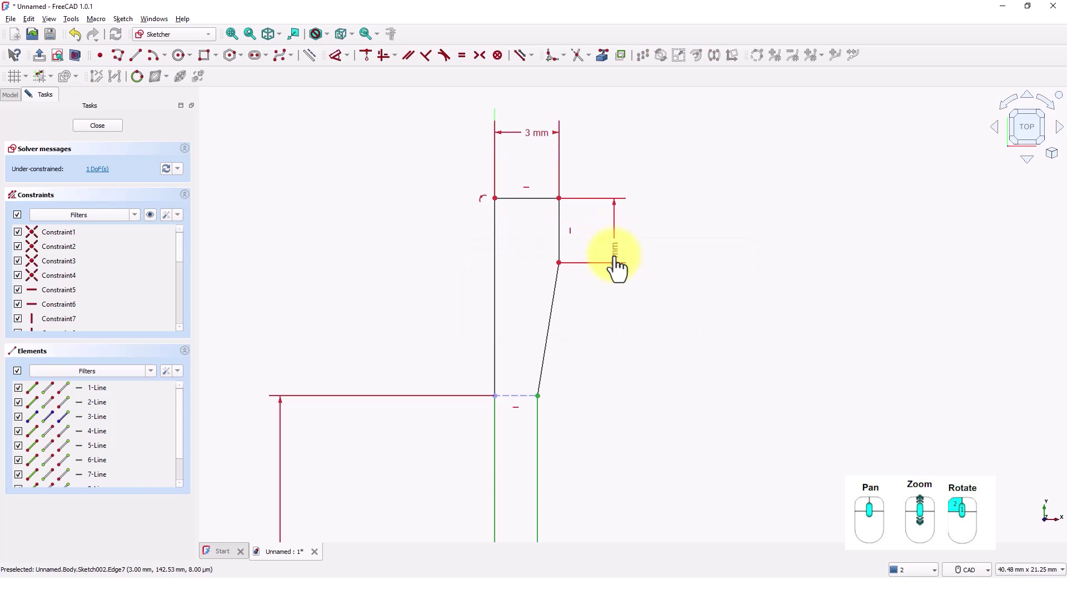
# Set the distance between the tip's end edge and the construction line to 10 mm
pyautogui.click(543, 198)
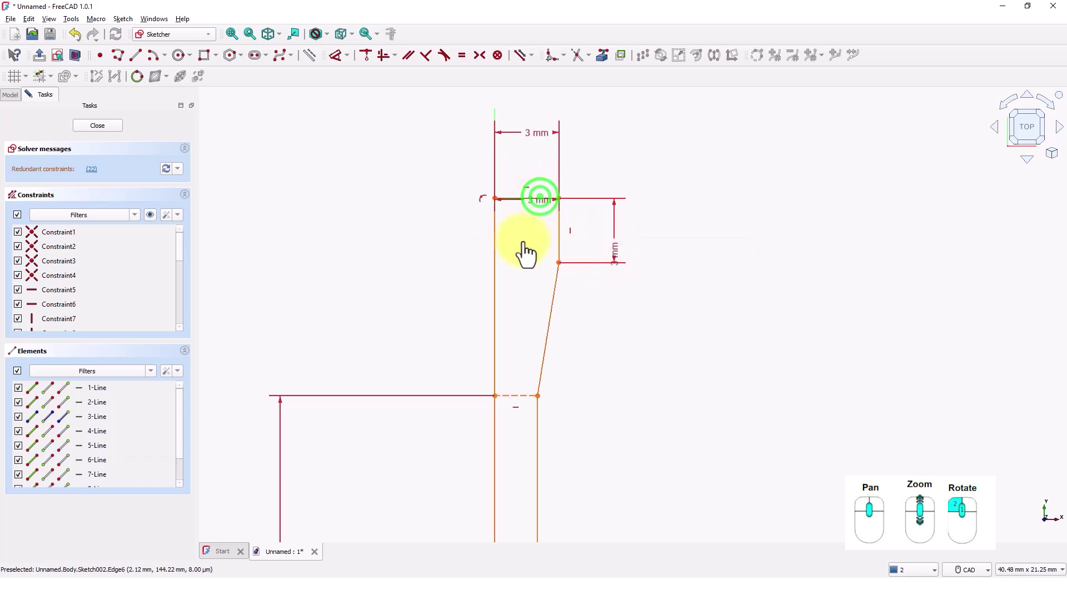
pyautogui.click(529, 395)
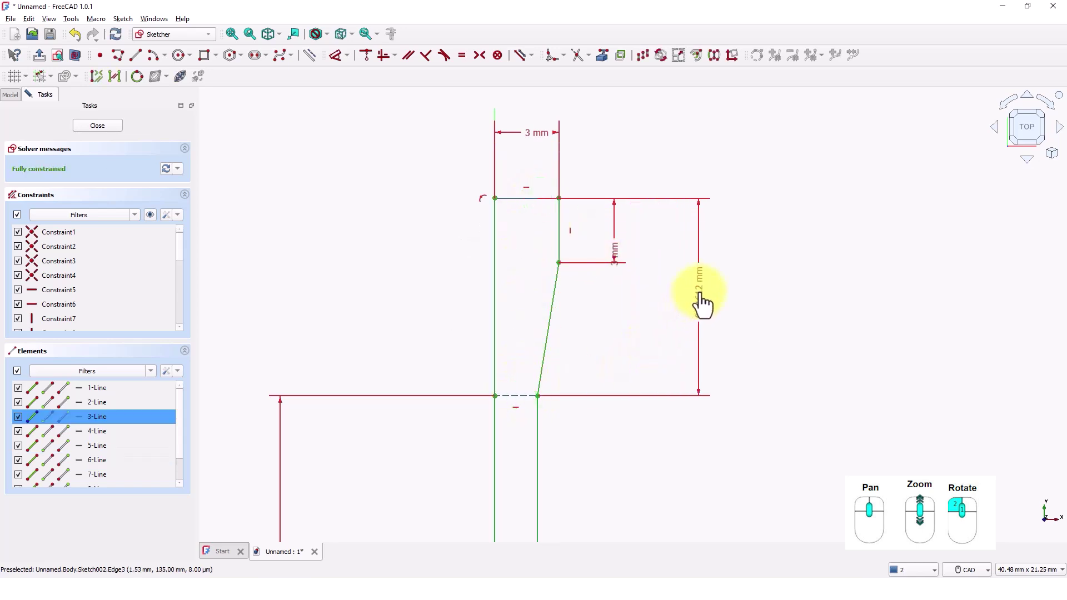
pyautogui.click(699, 290)
pyautogui.press('Return')
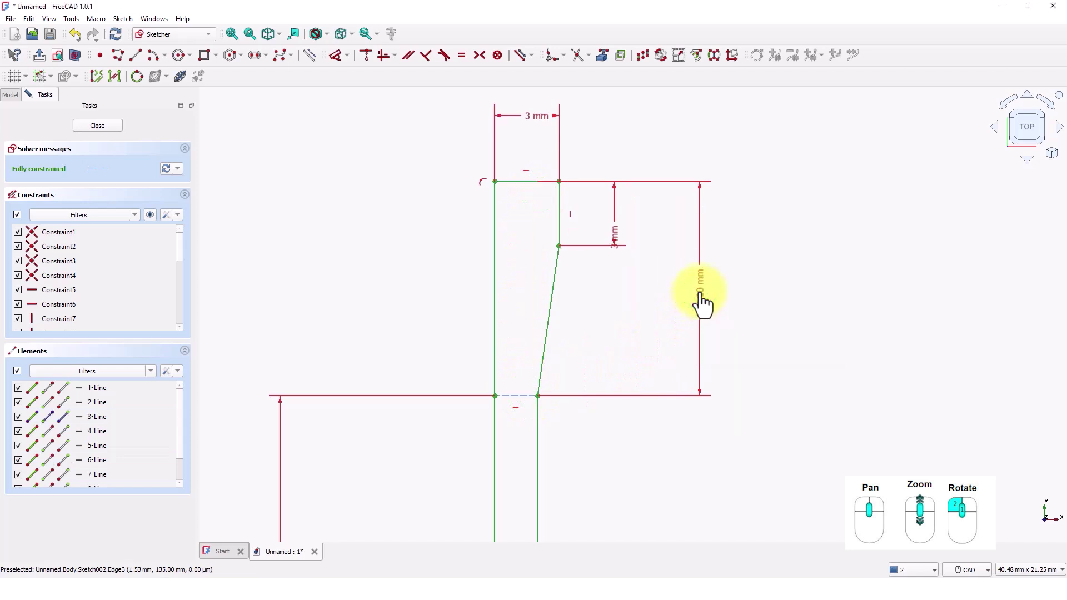
pyautogui.click(754, 313)
# Close the sketch and revolve the shaft and tip profile 360° around the vertical sketch axis
pyautogui.scroll(-5, 643, 306)
pyautogui.moveTo(643, 313); pyautogui.dragTo(605, 237, button='middle')
pyautogui.scroll(-4, 611, 272)
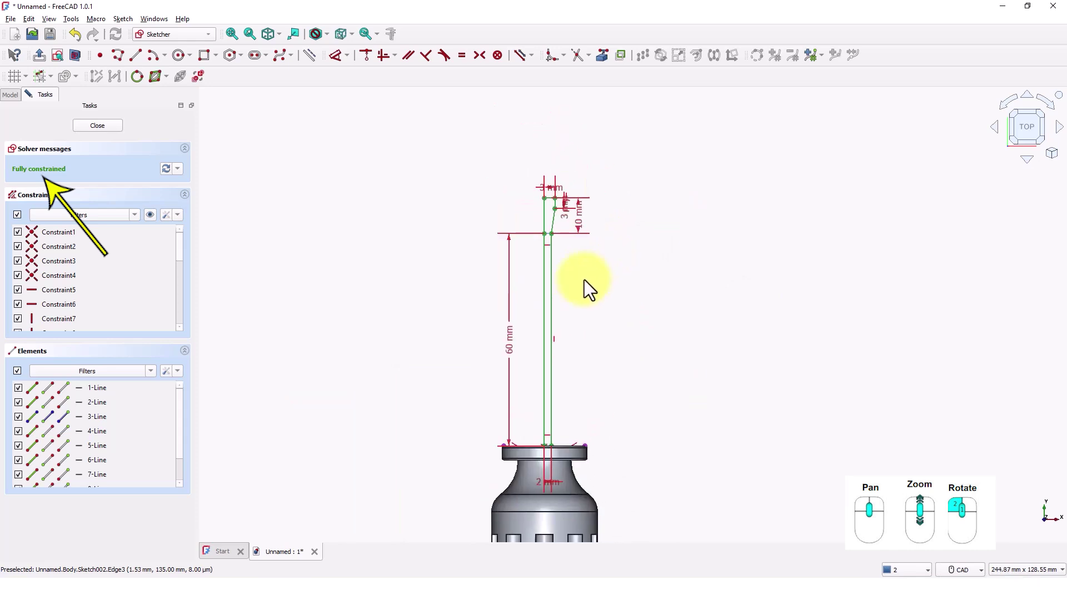
pyautogui.click(110, 124)
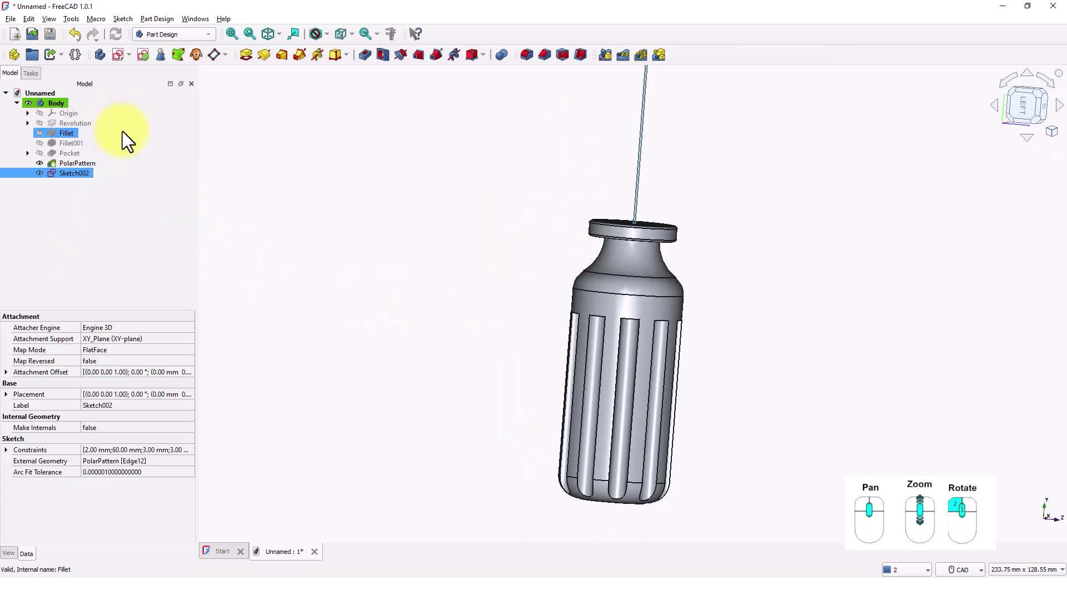
pyautogui.moveTo(485, 244); pyautogui.dragTo(452, 327, button='middle')
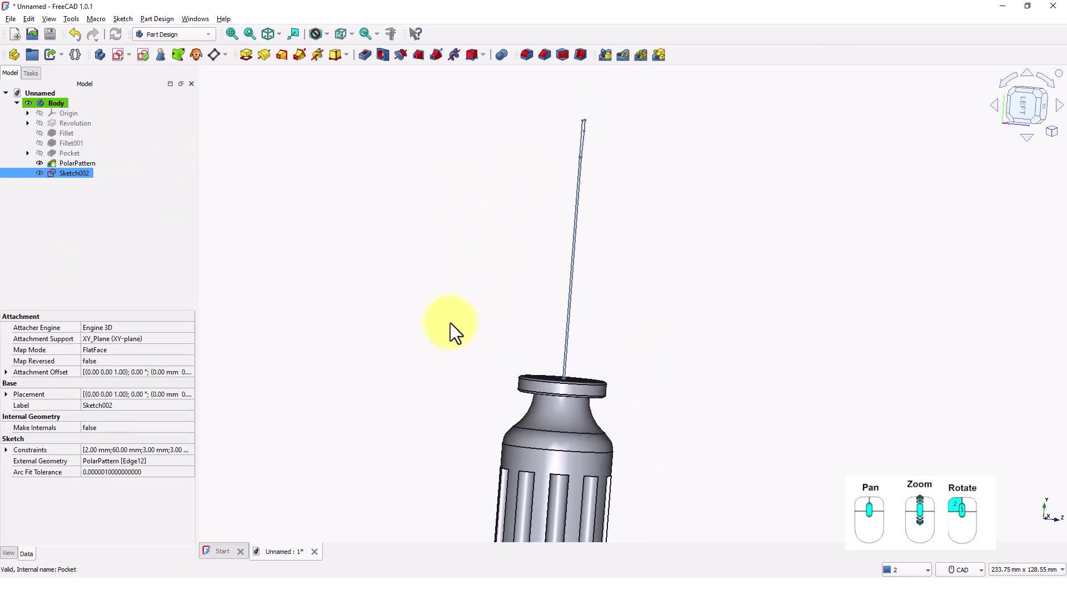
pyautogui.click(264, 55)
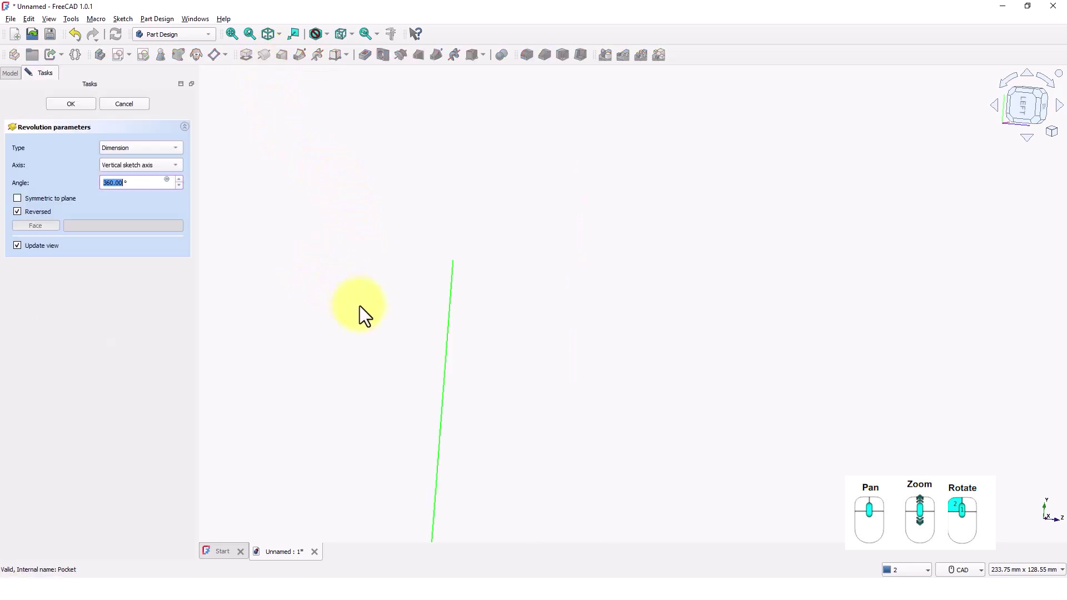
pyautogui.scroll(-5, 457, 369)
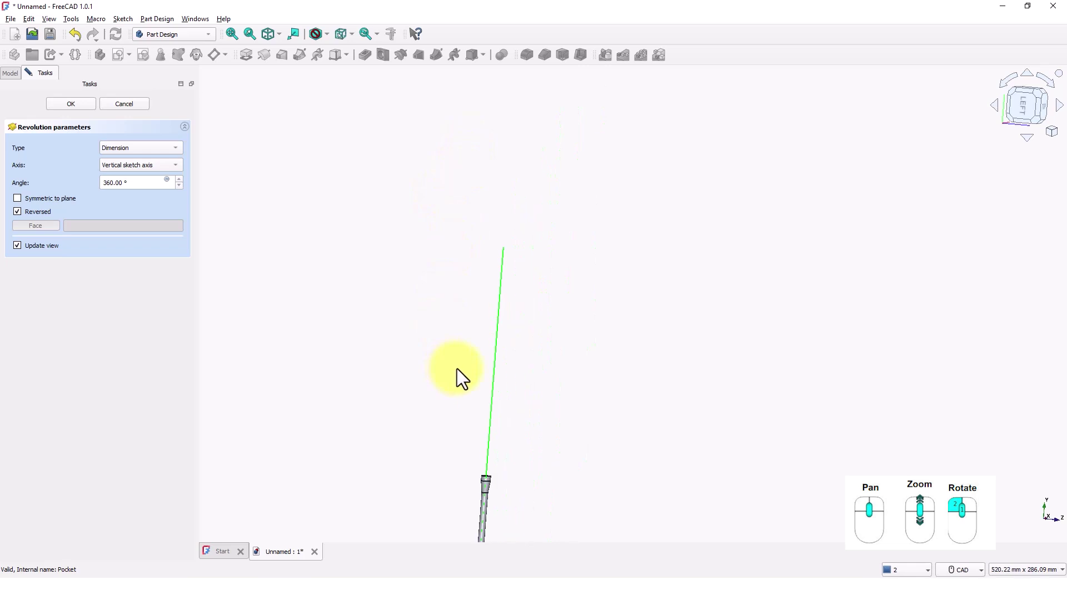
pyautogui.moveTo(456, 368); pyautogui.dragTo(531, 195, button='middle')
pyautogui.scroll(-1, 516, 390)
pyautogui.scroll(2, 518, 390)
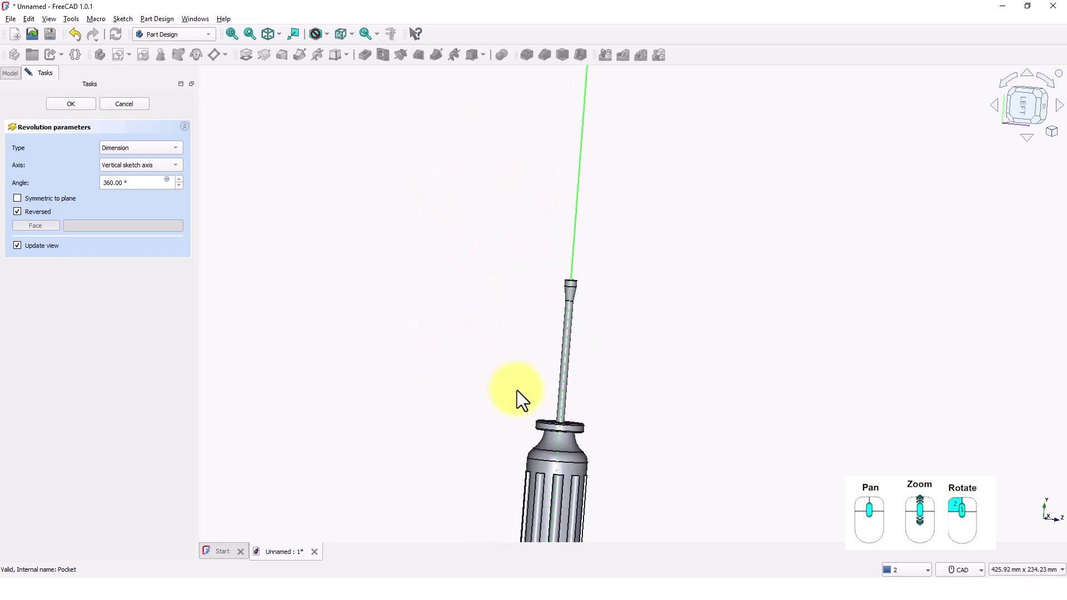
pyautogui.rightClick(518, 374)
pyautogui.click(547, 395)
pyautogui.scroll(-1, 668, 219)
pyautogui.scroll(10, 665, 210)
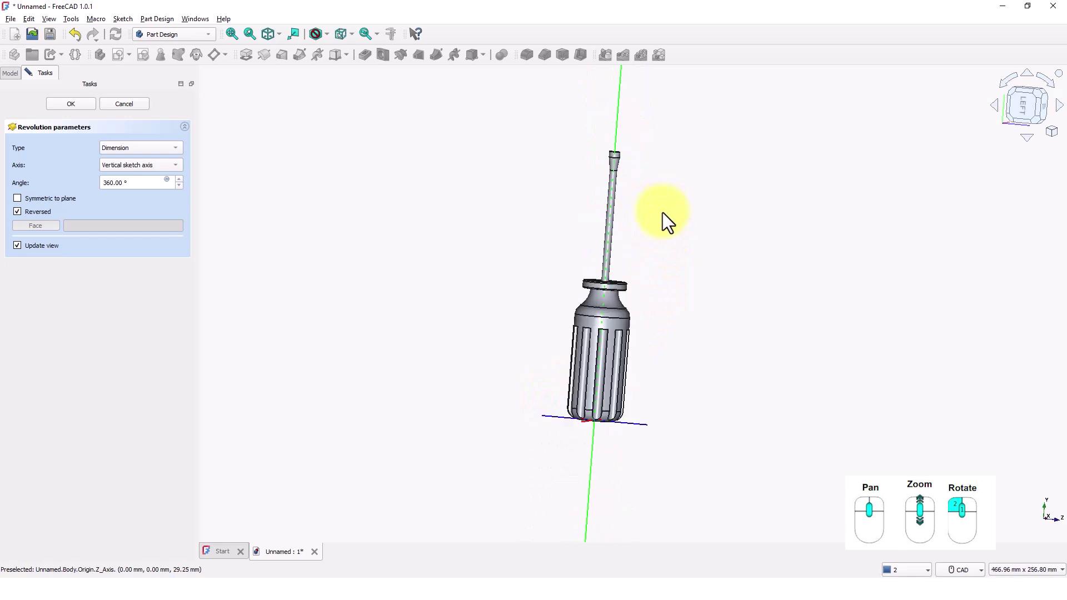
pyautogui.scroll(2, 675, 244)
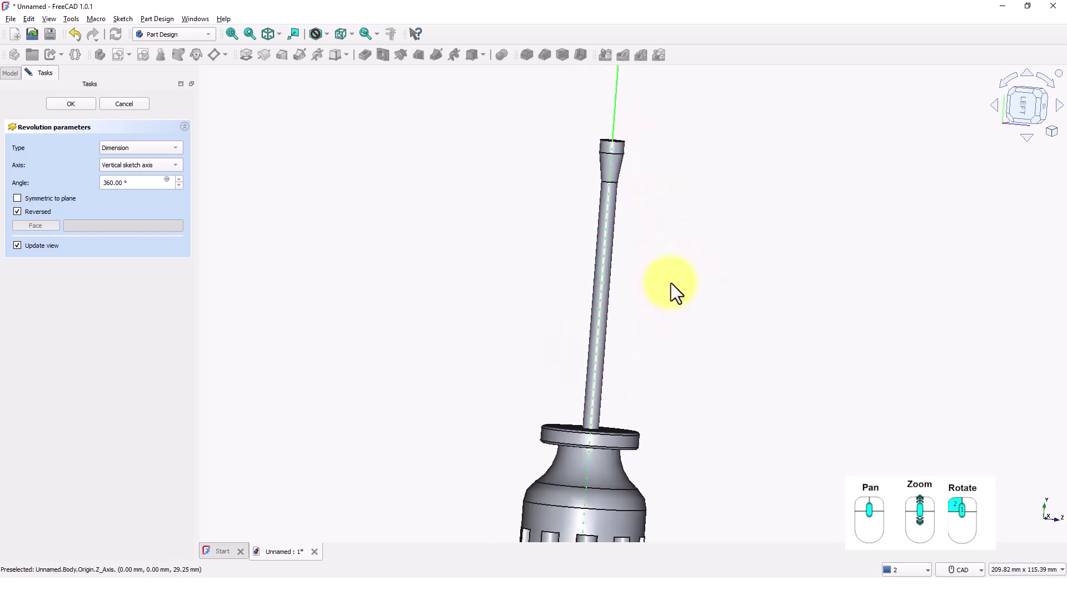
pyautogui.click(54, 105)
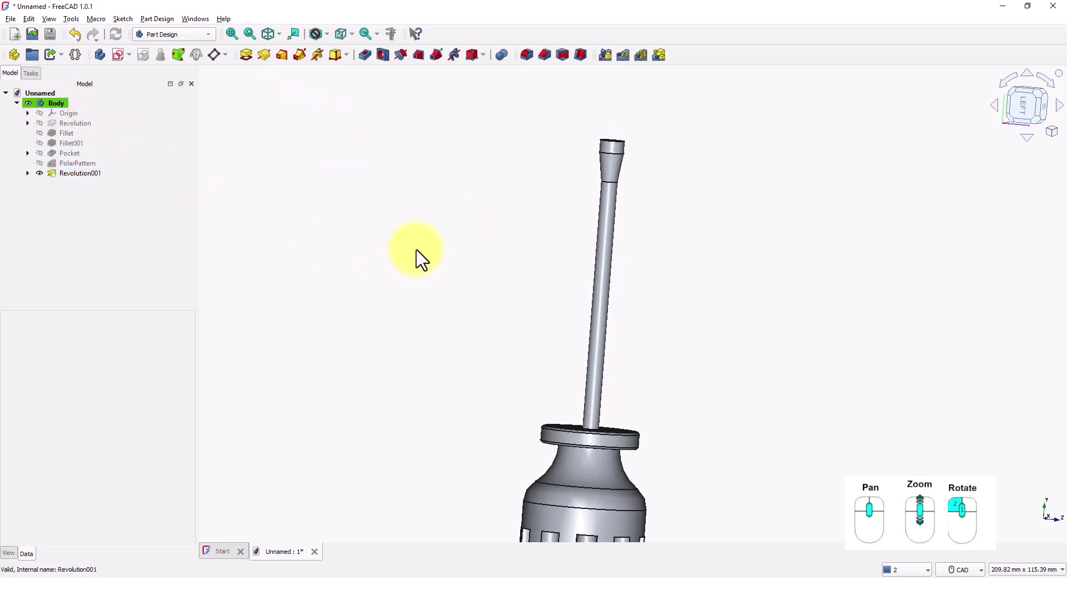
# View the screwdriver obliquely from its tip end and display it in the Wireframe draw style
pyautogui.click(1047, 104)
pyautogui.moveTo(715, 306)
pyautogui.mouseDown(button='middle')
pyautogui.moveTo(708, 239)
pyautogui.moveTo(723, 304)
pyautogui.mouseUp(button='middle')
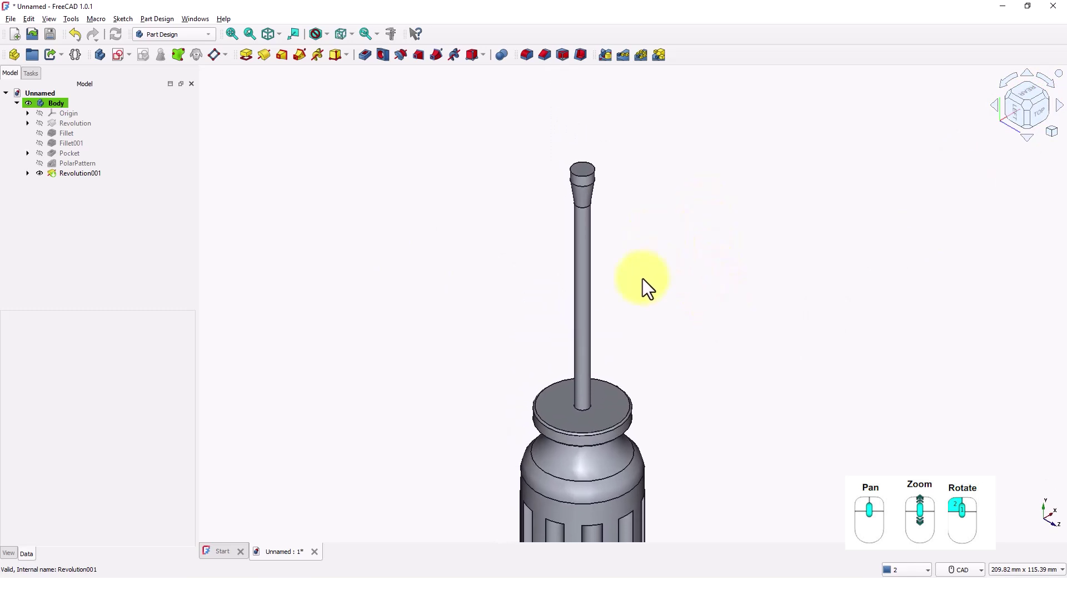
pyautogui.click(327, 35)
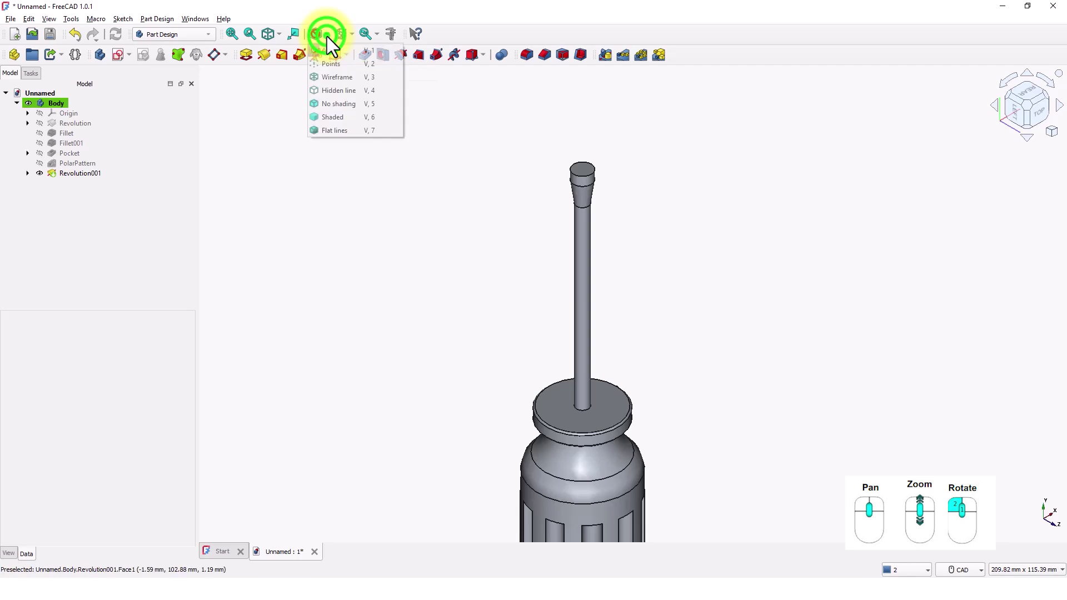
pyautogui.click(338, 78)
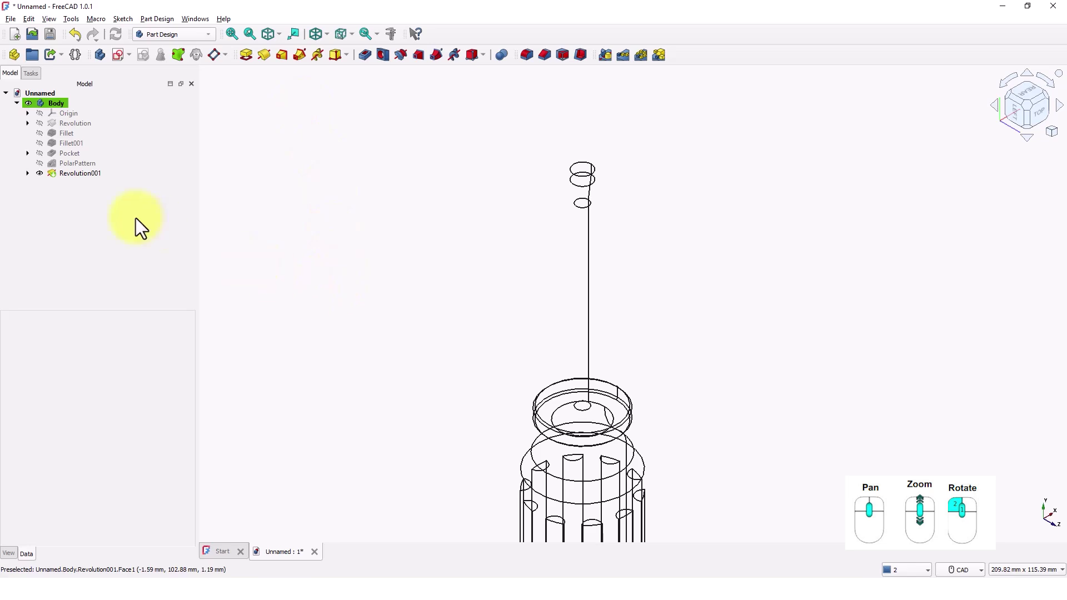
# Start a new sketch on the YZ plane for cutting the flared end of the shaft
pyautogui.click(117, 54)
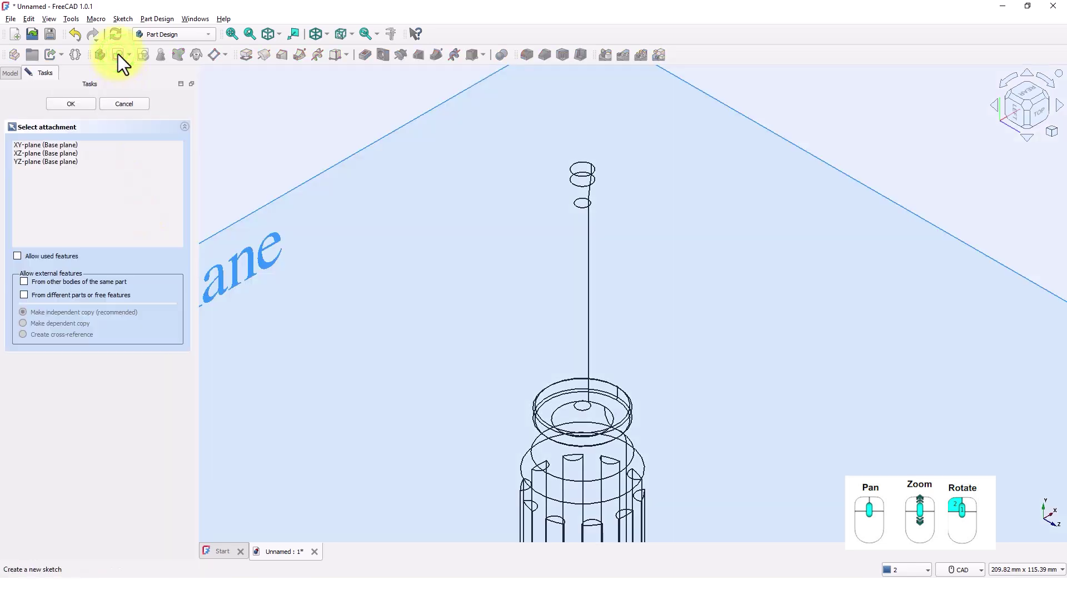
pyautogui.scroll(2, 578, 294)
pyautogui.scroll(-5, 577, 295)
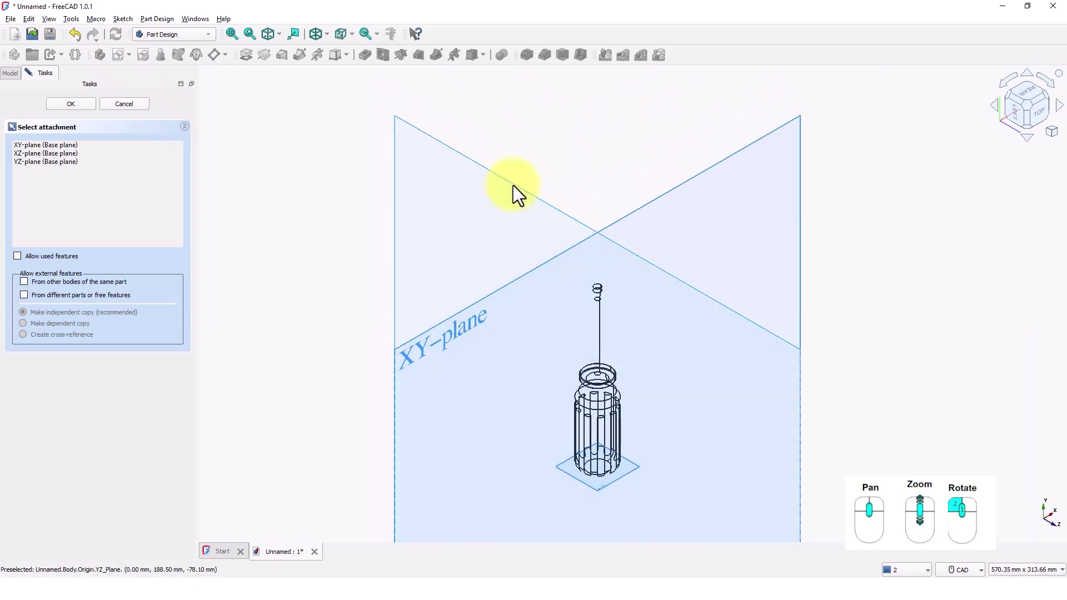
pyautogui.scroll(-1, 513, 185)
pyautogui.moveTo(512, 184); pyautogui.dragTo(471, 123, button='middle')
pyautogui.scroll(-1, 489, 121)
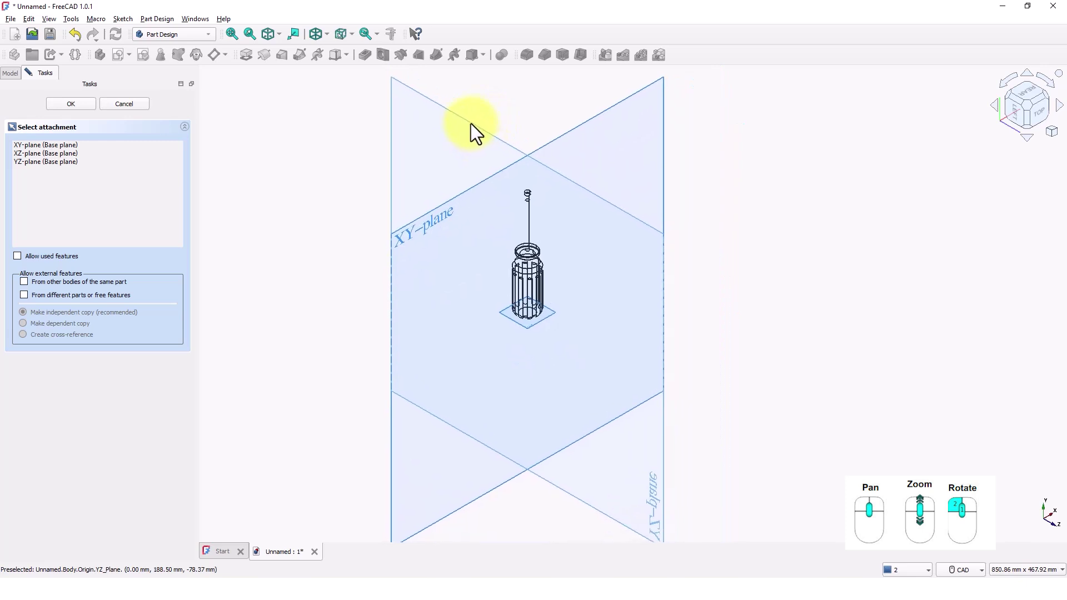
pyautogui.click(501, 140)
pyautogui.moveTo(756, 421); pyautogui.dragTo(702, 369, button='middle')
pyautogui.scroll(7, 693, 363)
pyautogui.scroll(6, 673, 351)
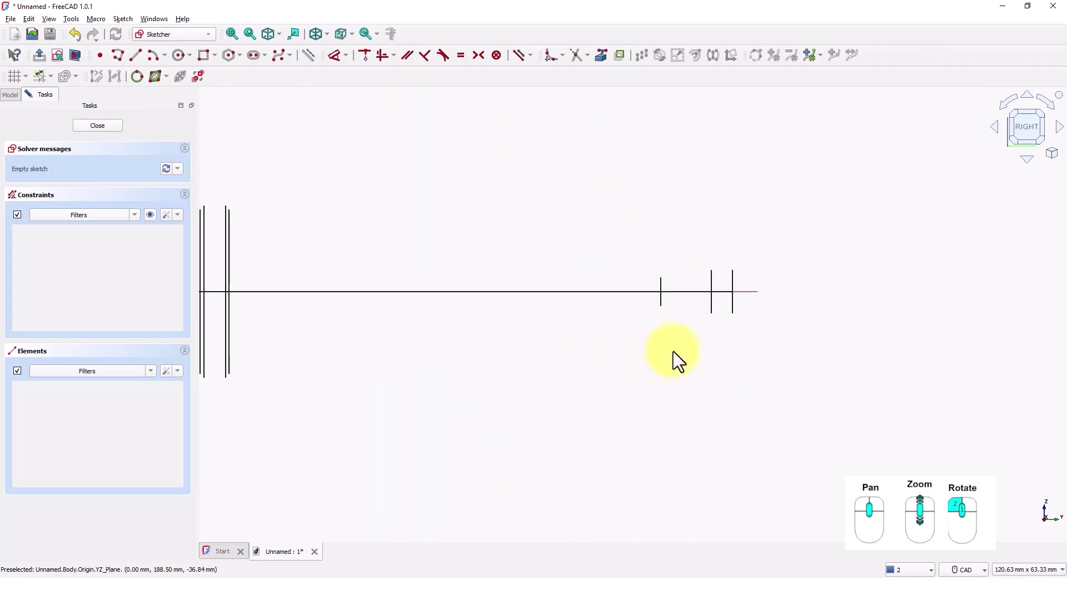
pyautogui.moveTo(681, 346)
pyautogui.mouseDown(button='middle')
pyautogui.moveTo(582, 416)
pyautogui.moveTo(589, 431)
pyautogui.mouseUp(button='middle')
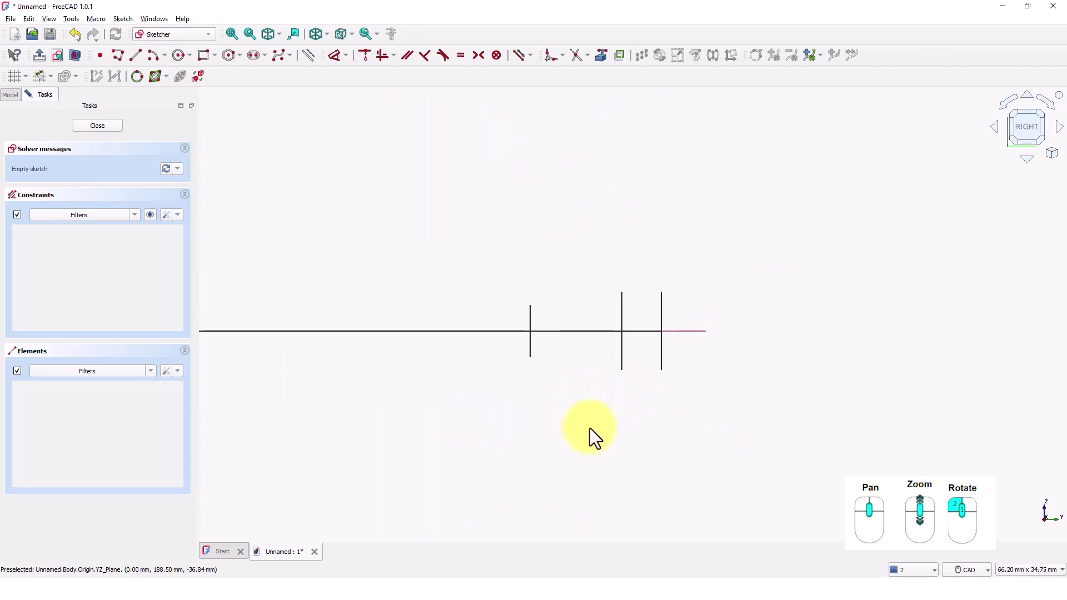
# Project the three circular edges of the flared tip into the sketch as external geometry
pyautogui.click(600, 57)
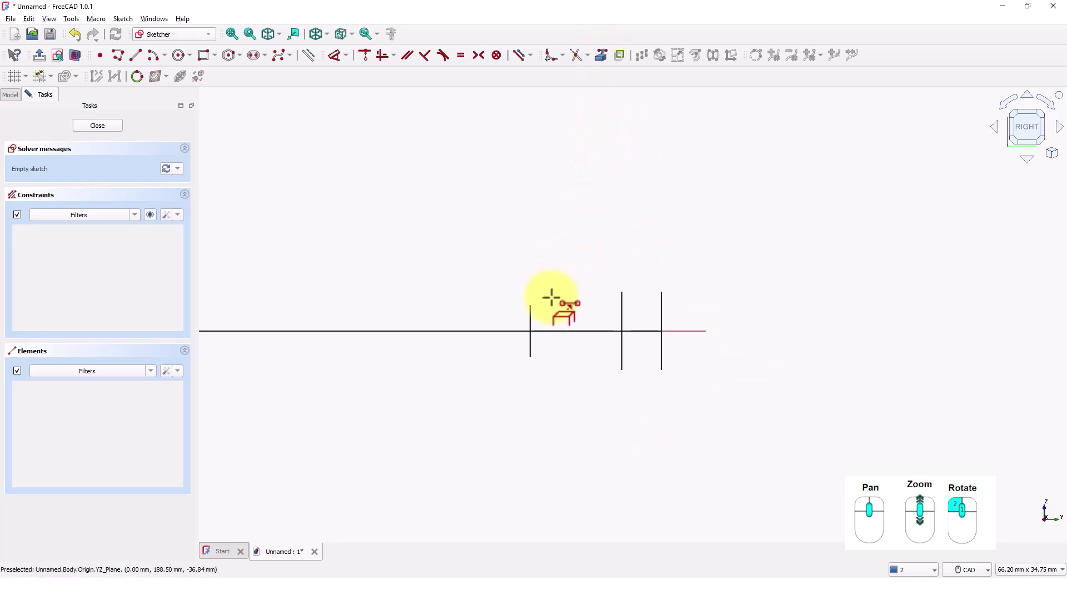
pyautogui.click(532, 321)
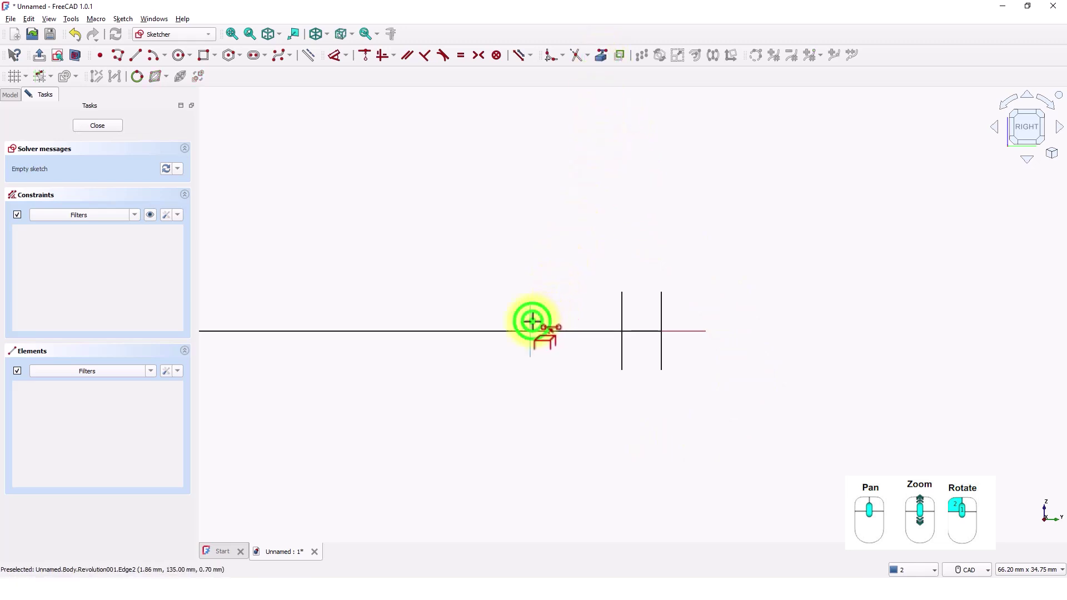
pyautogui.click(621, 311)
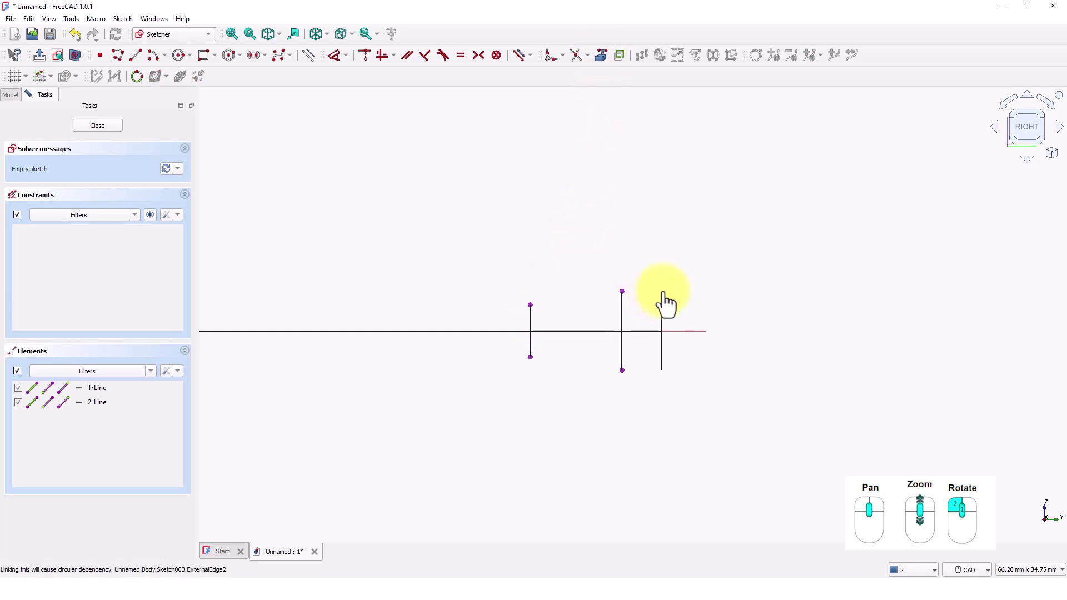
pyautogui.click(665, 331)
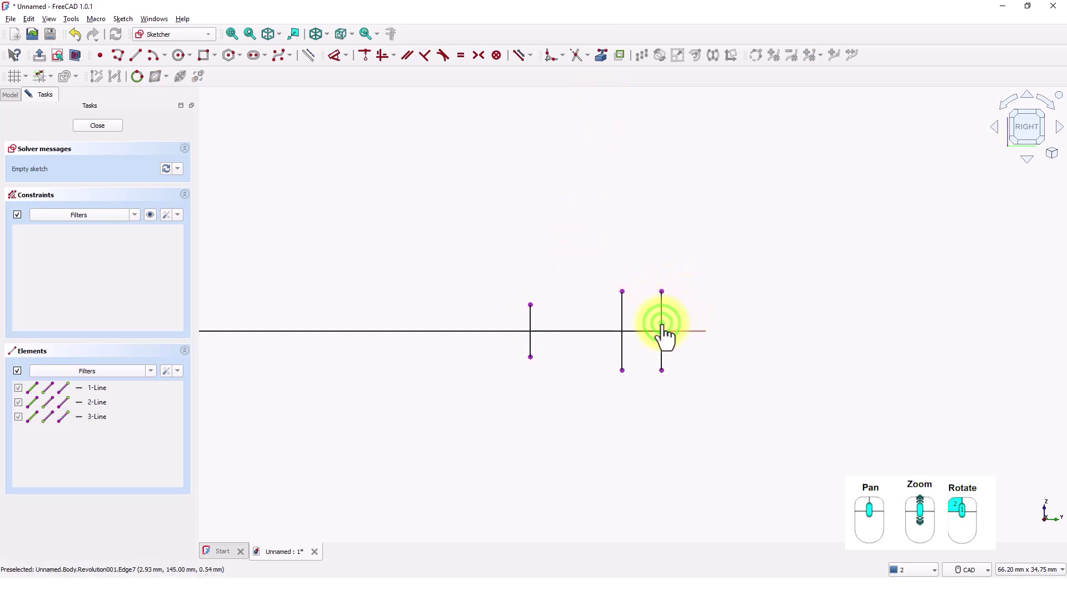
# Draw a closed four-line polyline from near the flare's start down to the middle edge, horizontally to the end edge, vertically to about 6.7 mm, and back
pyautogui.click(124, 57)
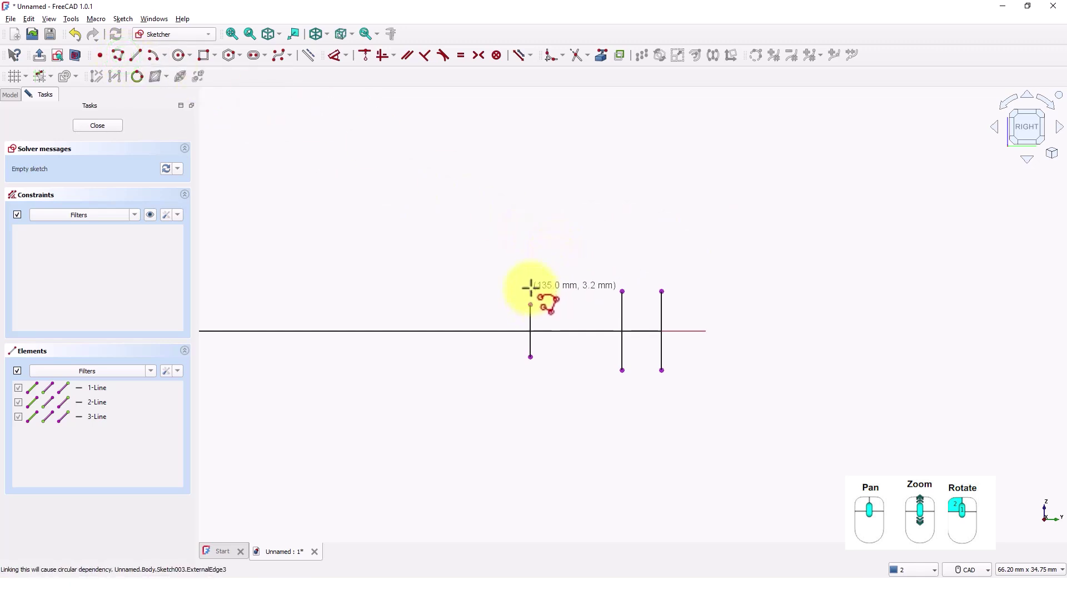
pyautogui.click(530, 303)
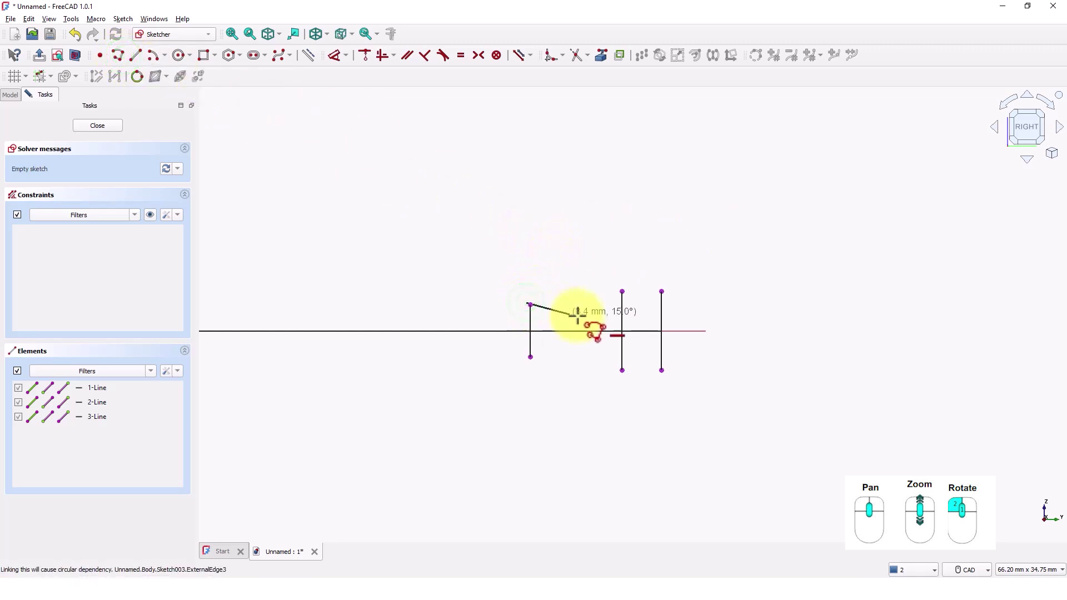
pyautogui.scroll(4, 614, 325)
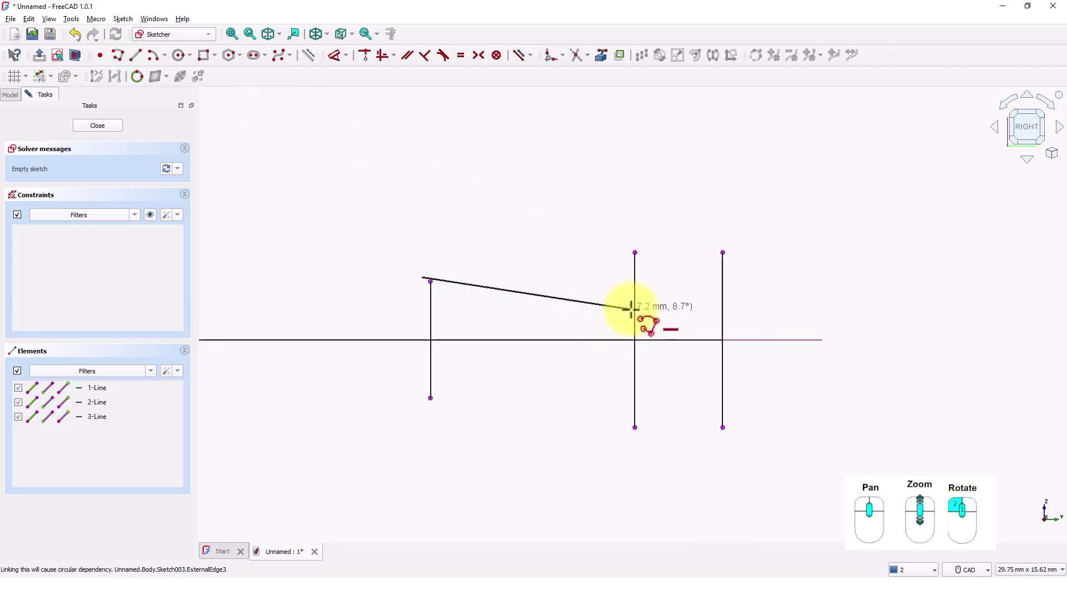
pyautogui.click(634, 314)
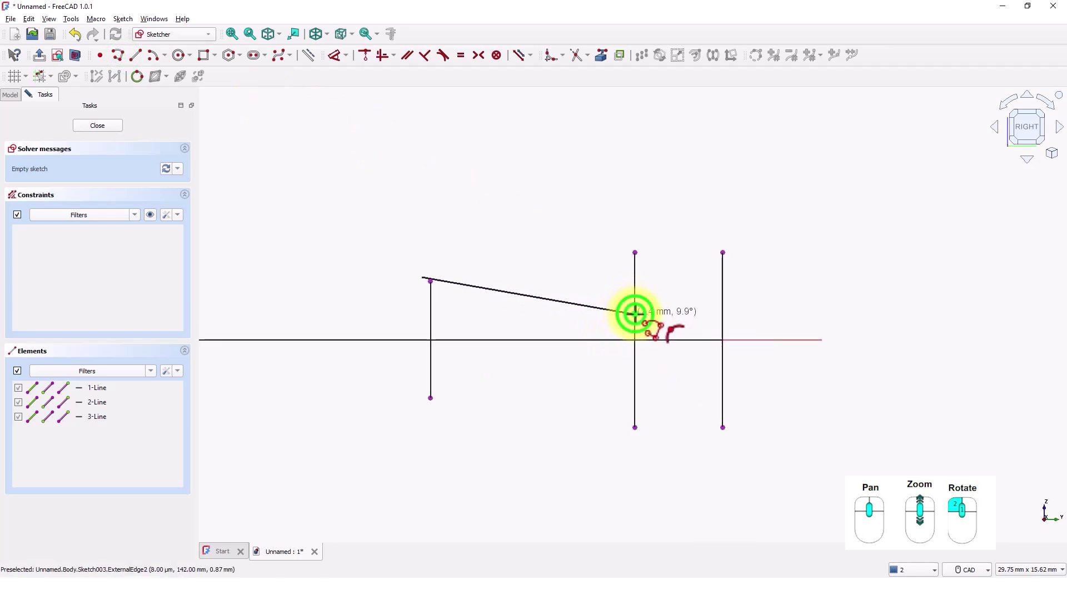
pyautogui.click(721, 316)
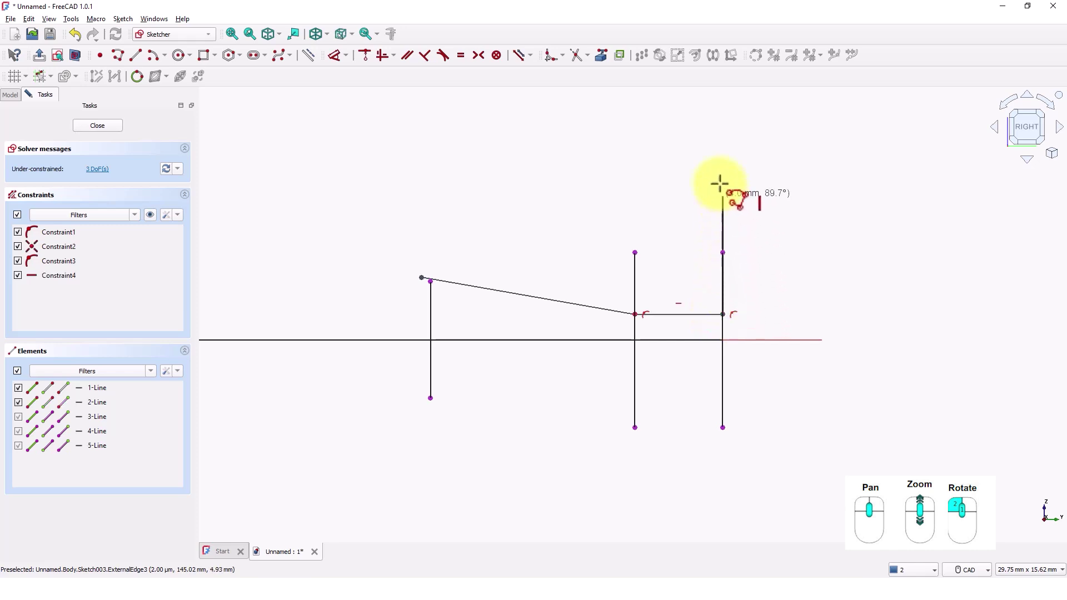
pyautogui.click(721, 144)
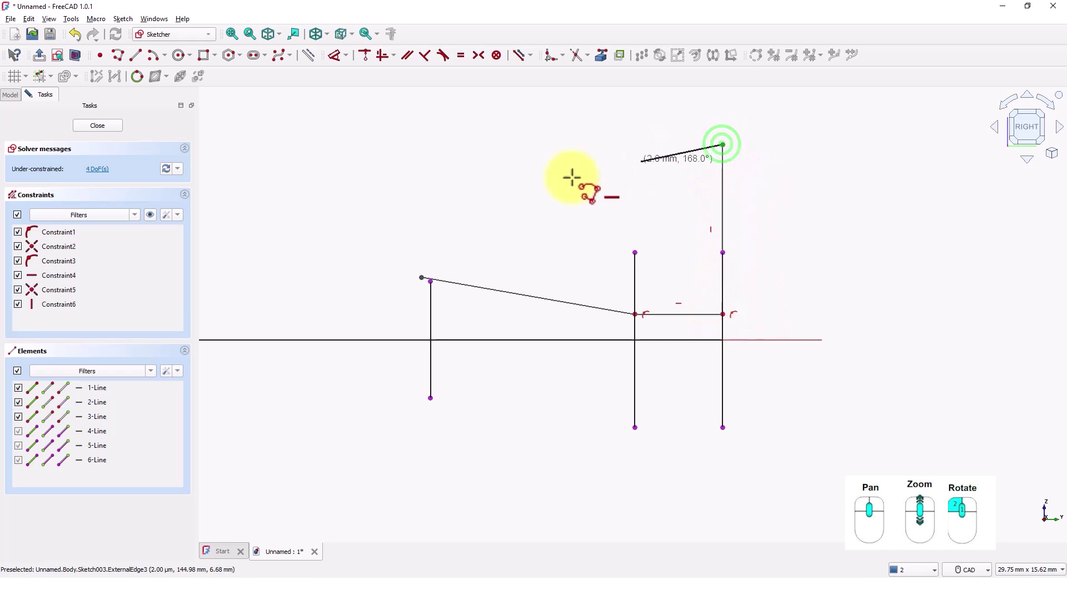
pyautogui.click(419, 276)
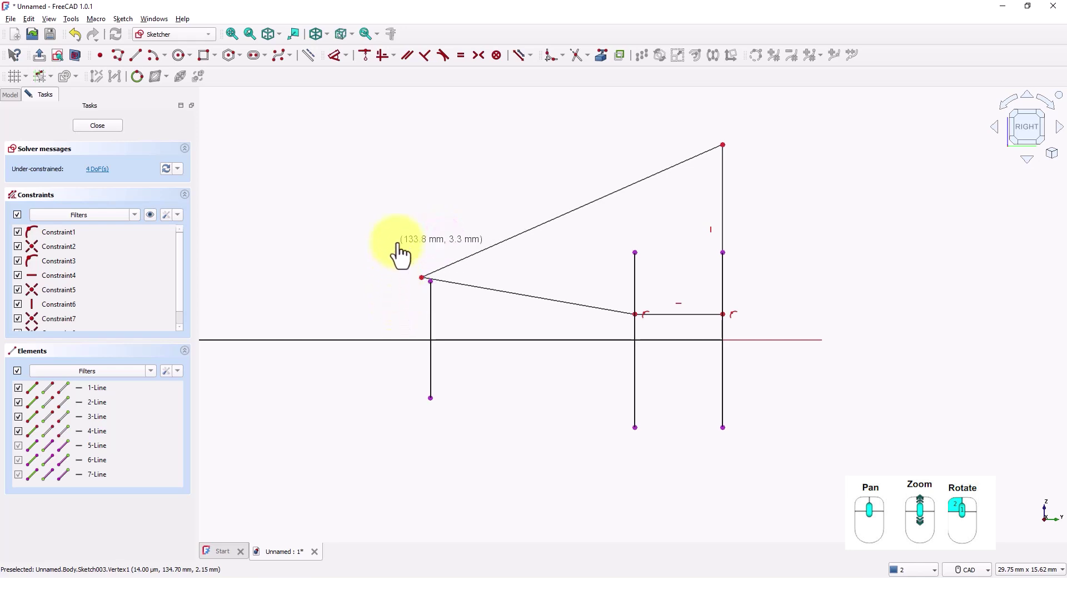
# Make the polyline's starting corner coincident with the upper endpoint of the projected edge where the flare begins
pyautogui.scroll(6, 403, 262)
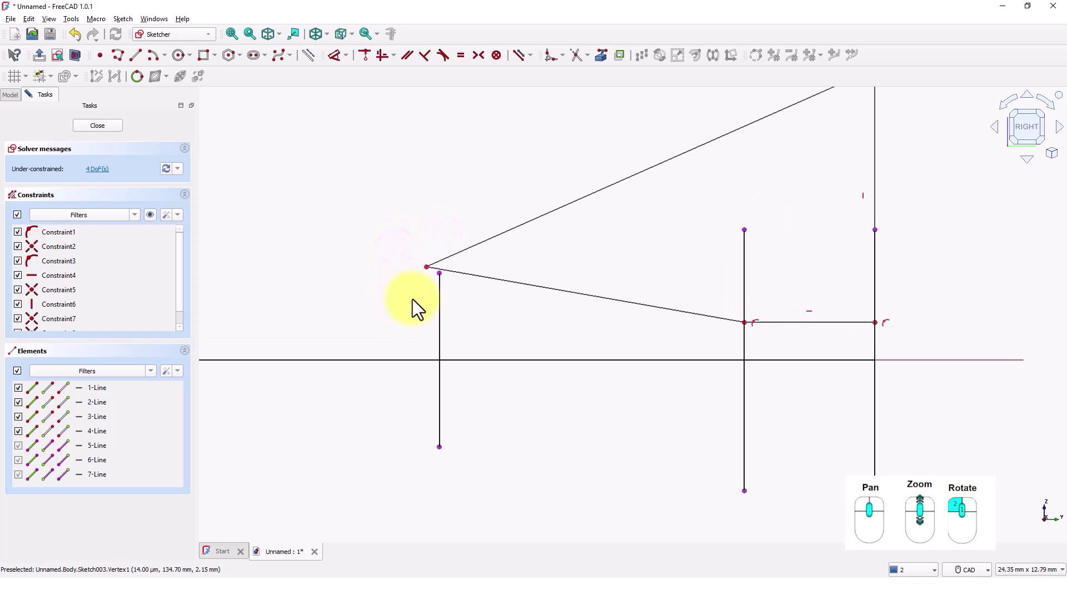
pyautogui.moveTo(421, 252)
pyautogui.mouseDown()
pyautogui.moveTo(444, 257)
pyautogui.moveTo(450, 244)
pyautogui.mouseUp()
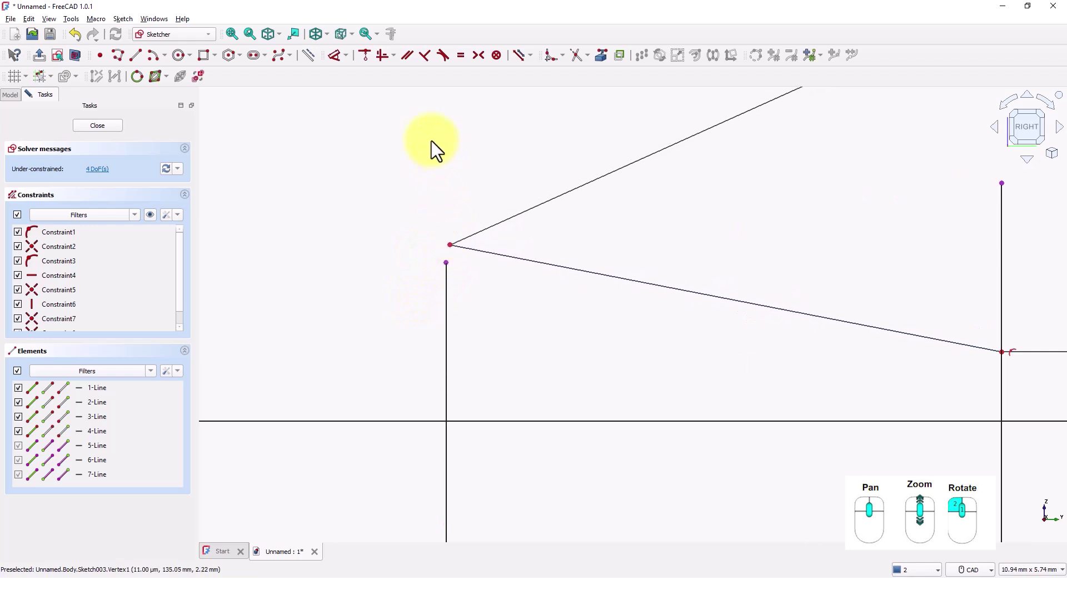
pyautogui.click(366, 57)
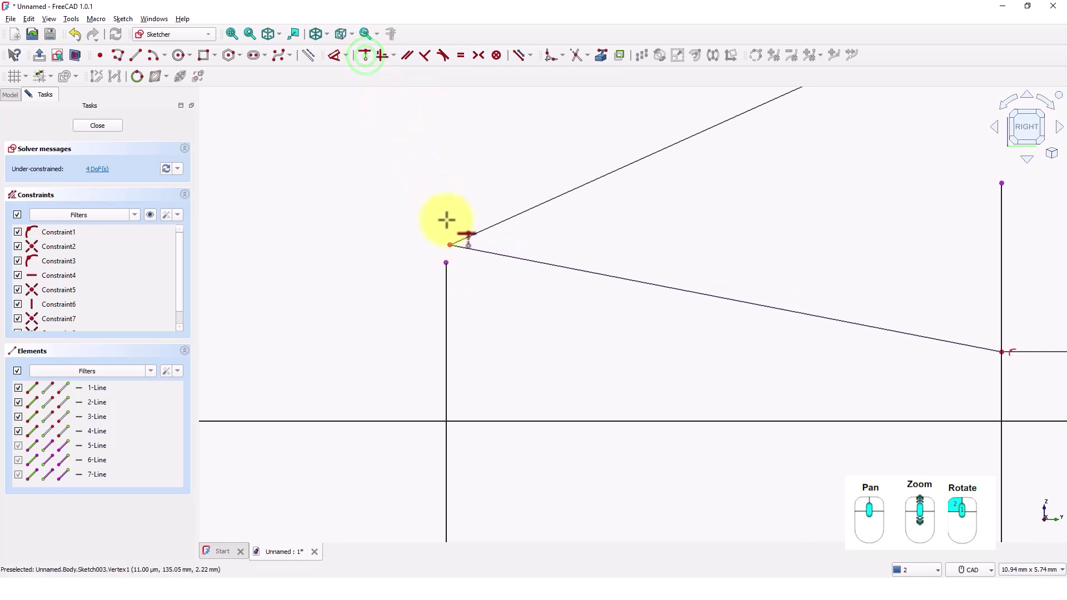
pyautogui.click(449, 243)
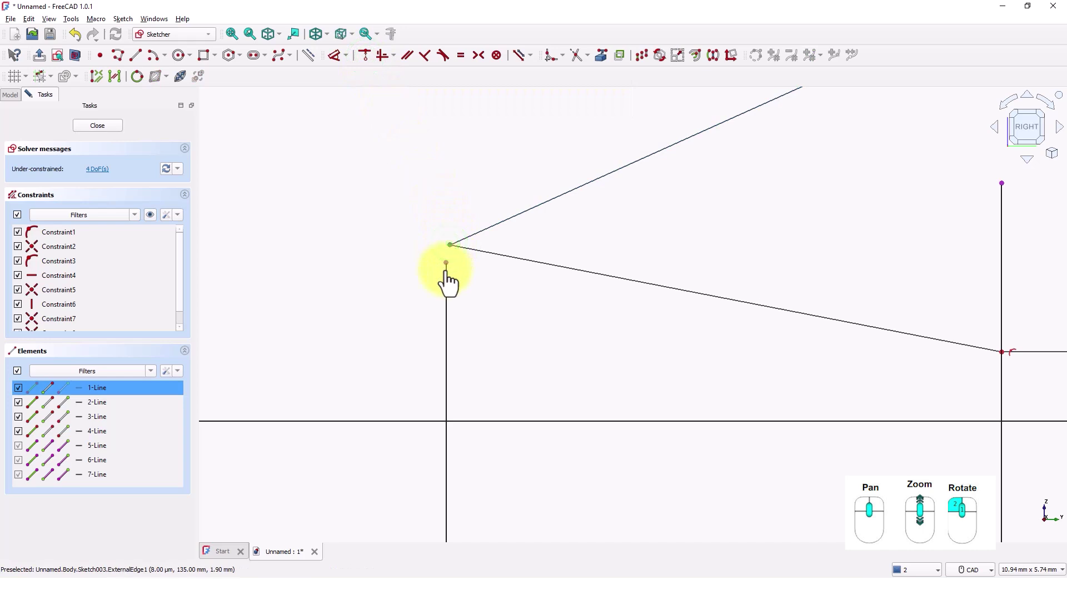
pyautogui.click(446, 263)
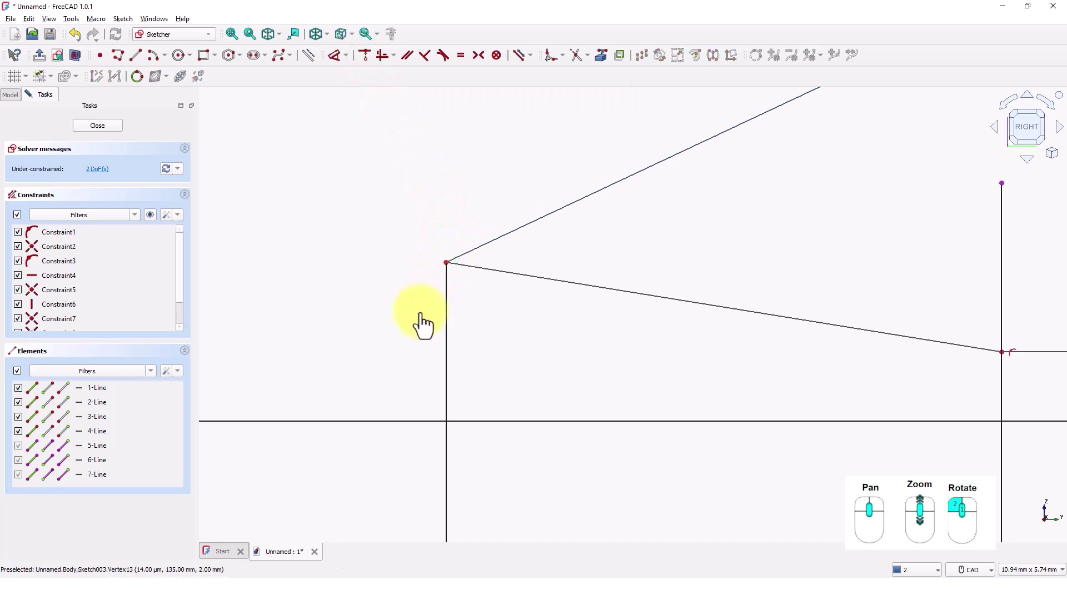
pyautogui.scroll(-4, 422, 315)
pyautogui.scroll(-3, 427, 316)
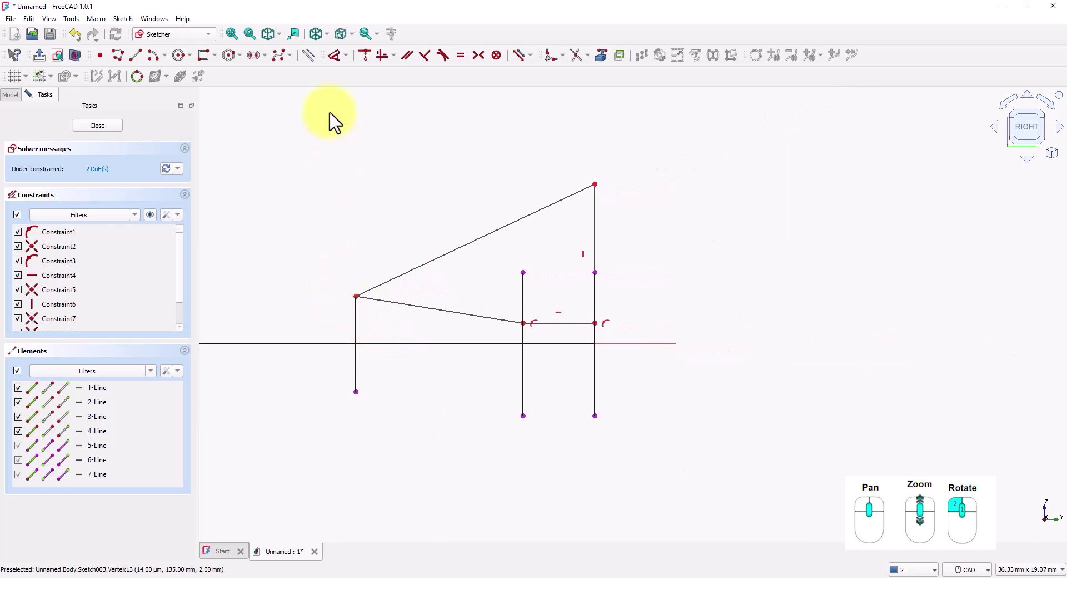
# Dimension the distance between the polyline's short horizontal line and the horizontal axis to 0.5 mm
pyautogui.click(329, 55)
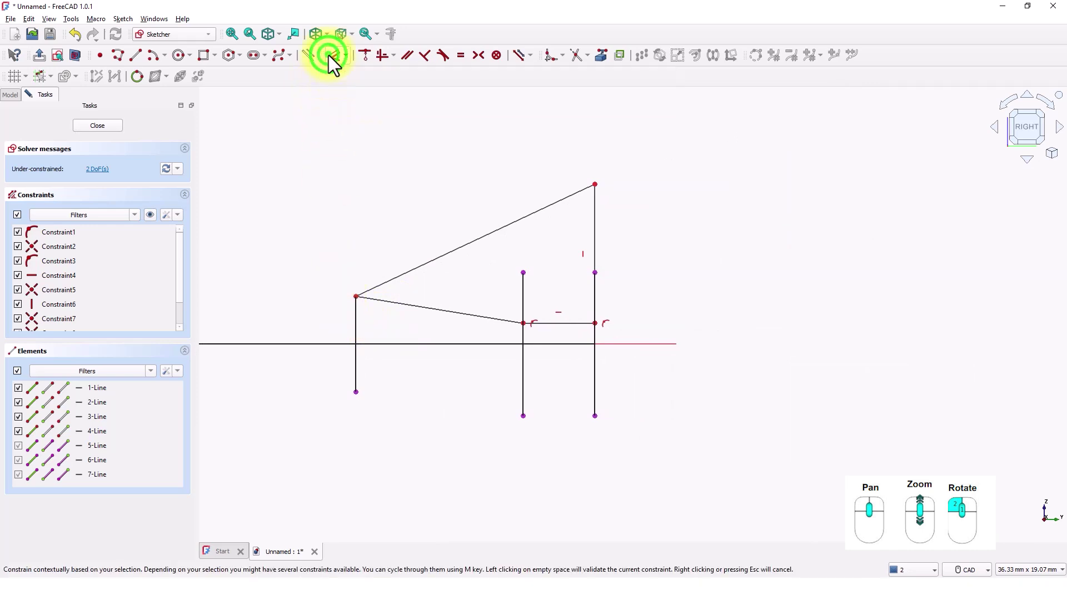
pyautogui.click(588, 322)
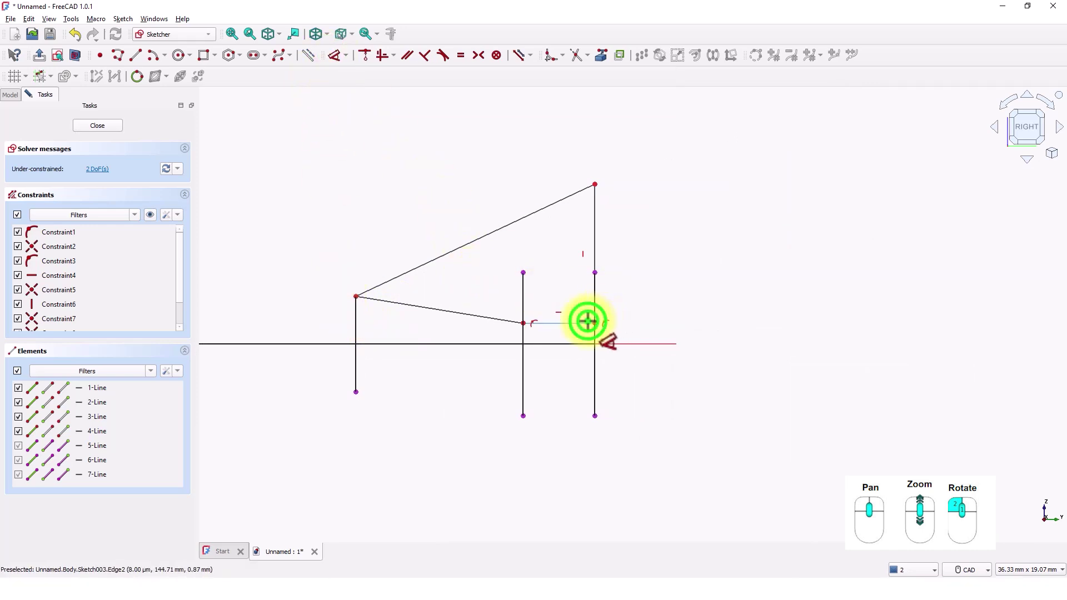
pyautogui.click(617, 344)
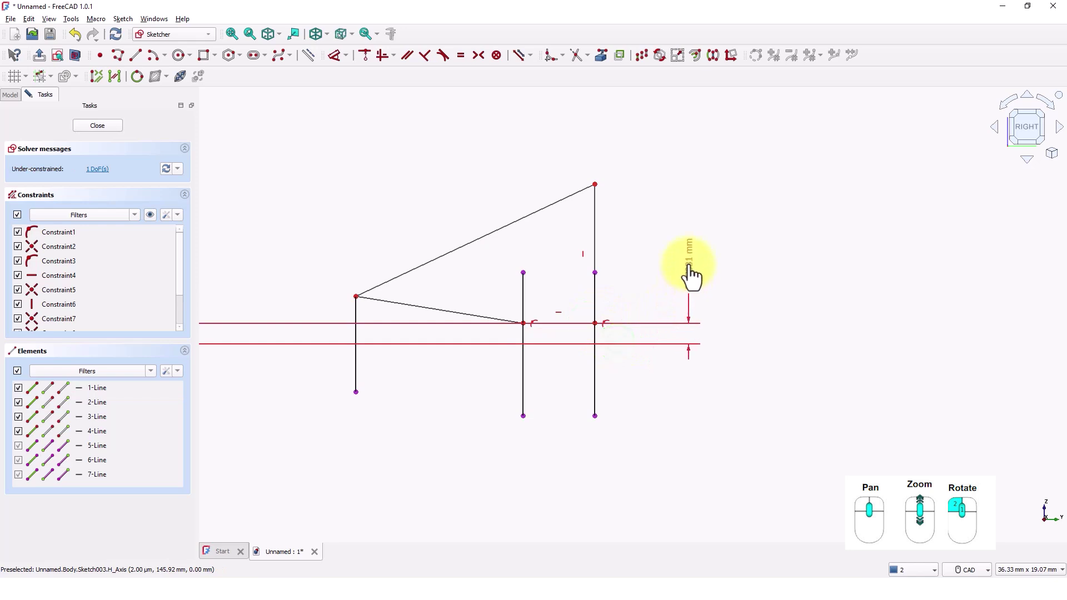
pyautogui.click(691, 273)
pyautogui.write('0.5')
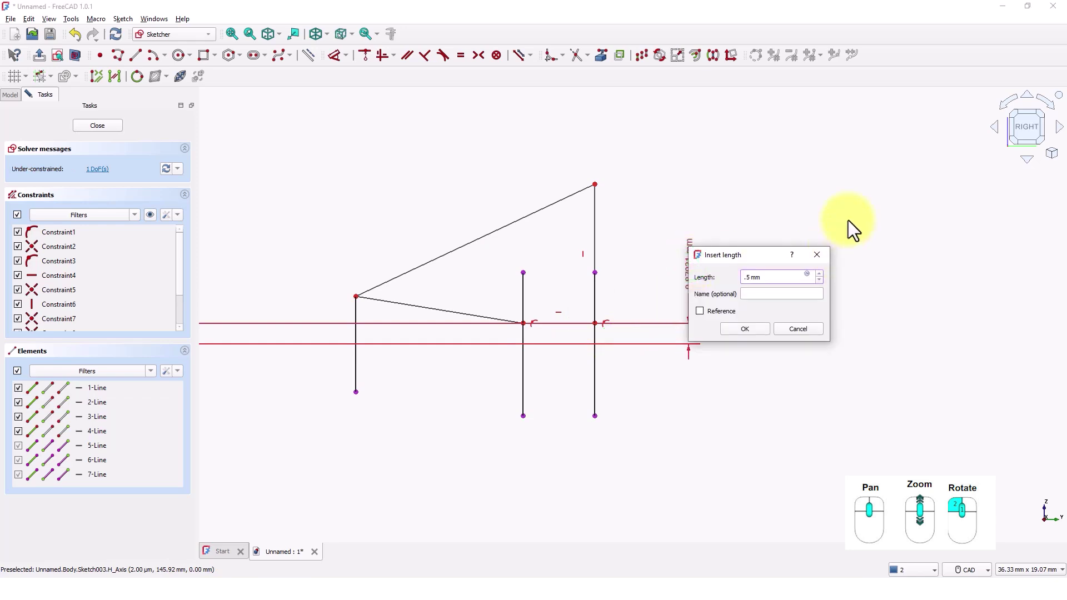
pyautogui.press('Return')
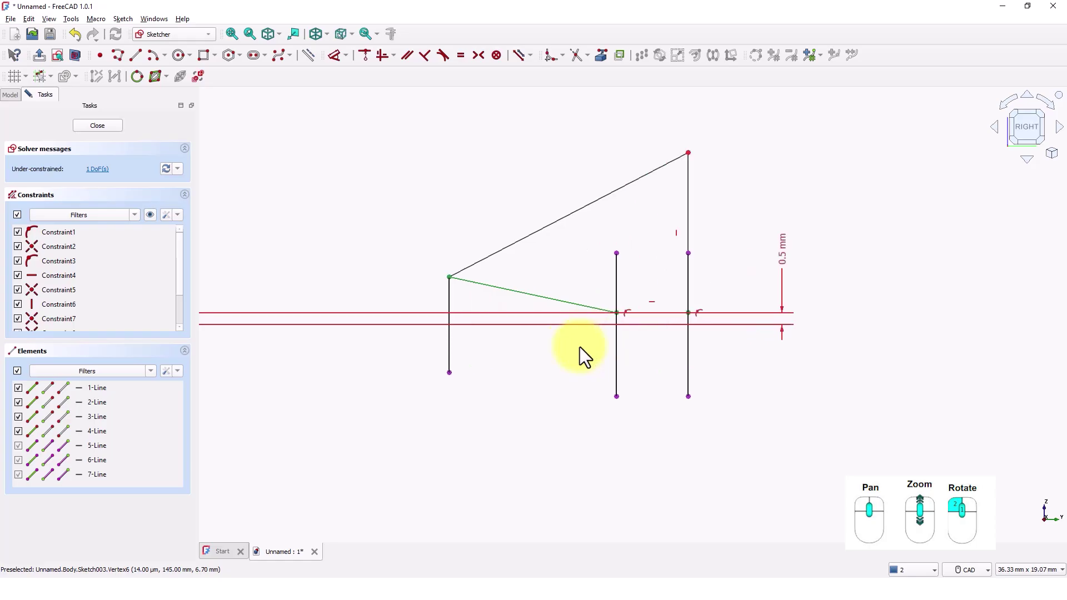
# Close the blade sketch and display the model in the Flat lines draw style
pyautogui.scroll(-1, 579, 347)
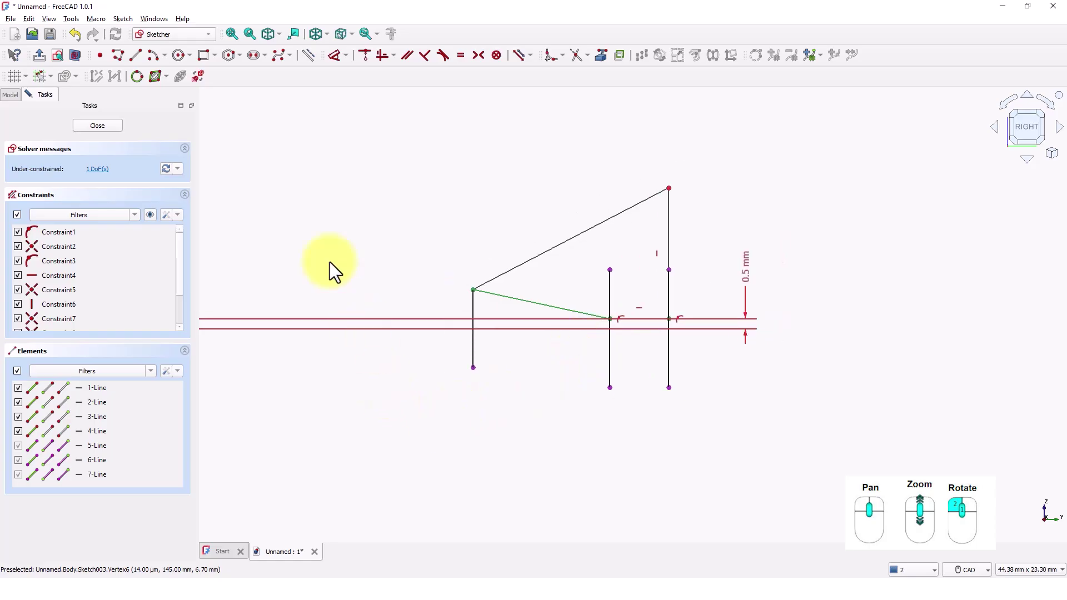
pyautogui.click(97, 126)
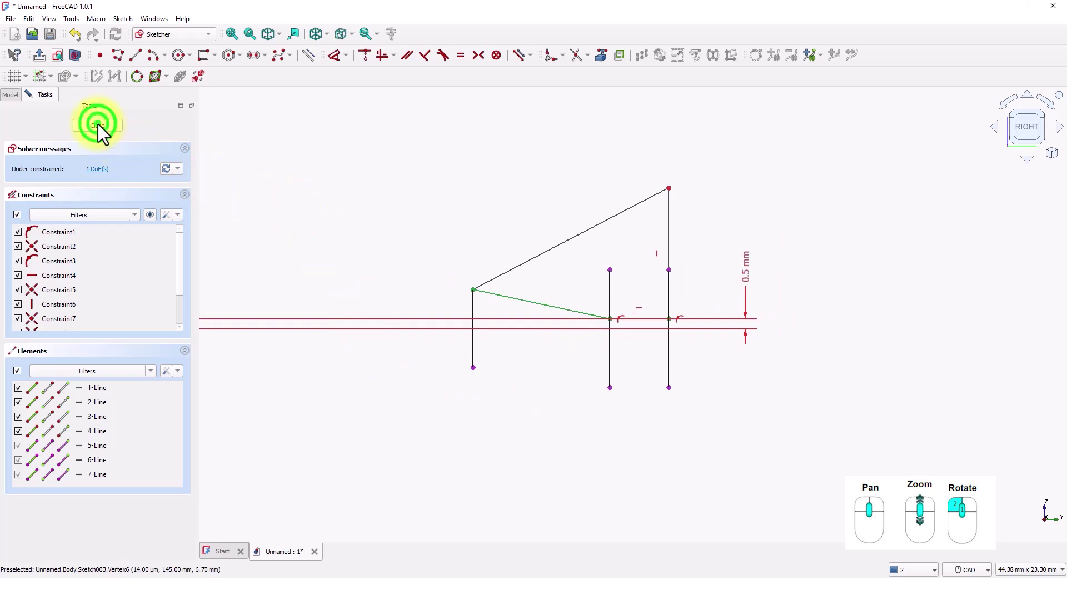
pyautogui.scroll(7, 542, 197)
pyautogui.scroll(1, 540, 237)
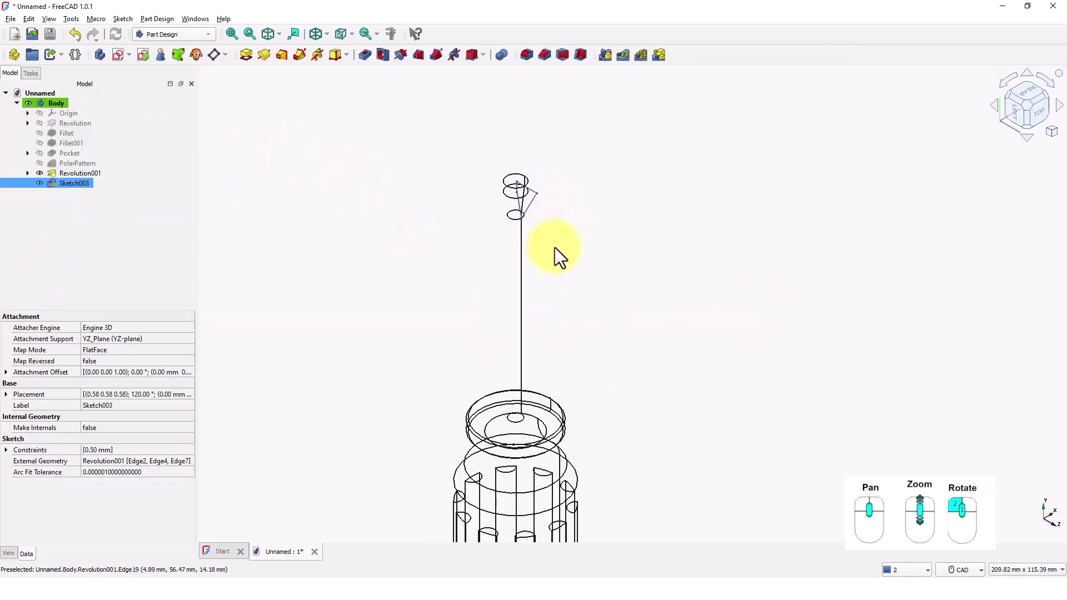
pyautogui.scroll(1, 556, 247)
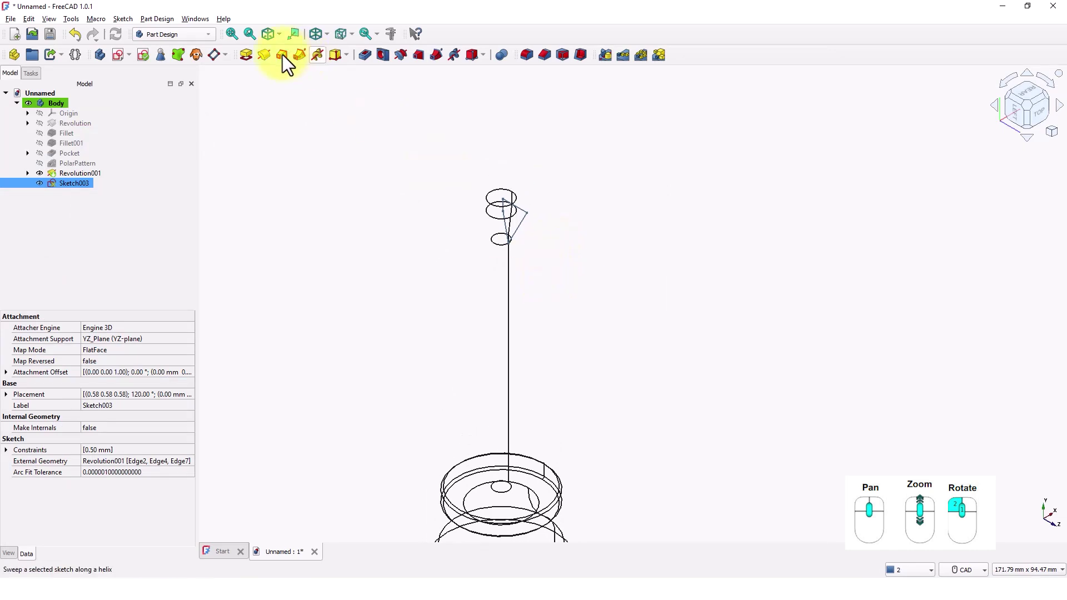
pyautogui.click(327, 37)
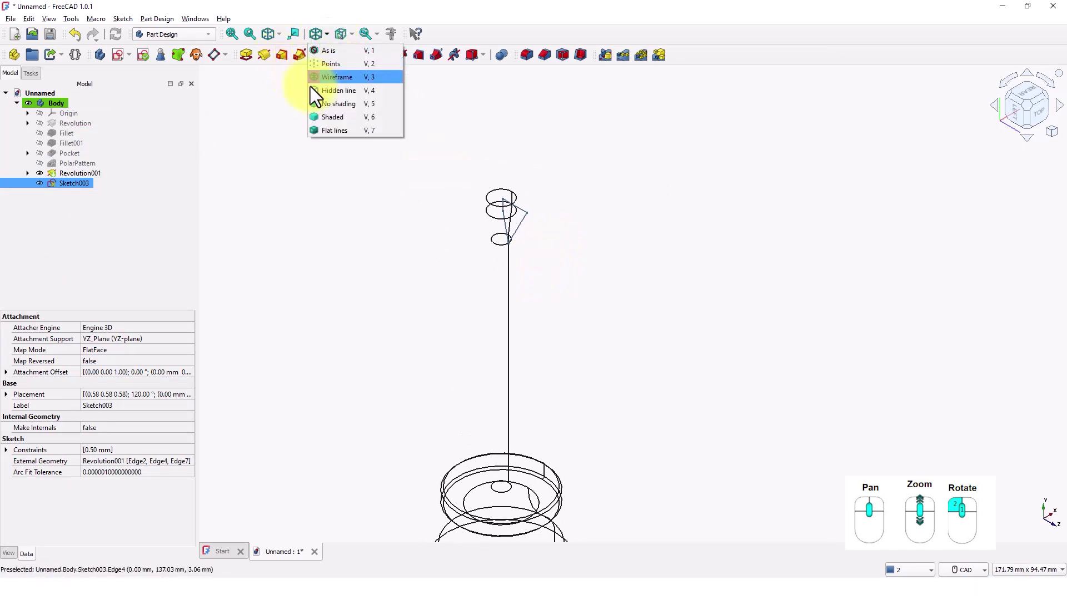
pyautogui.click(323, 127)
pyautogui.scroll(8, 612, 211)
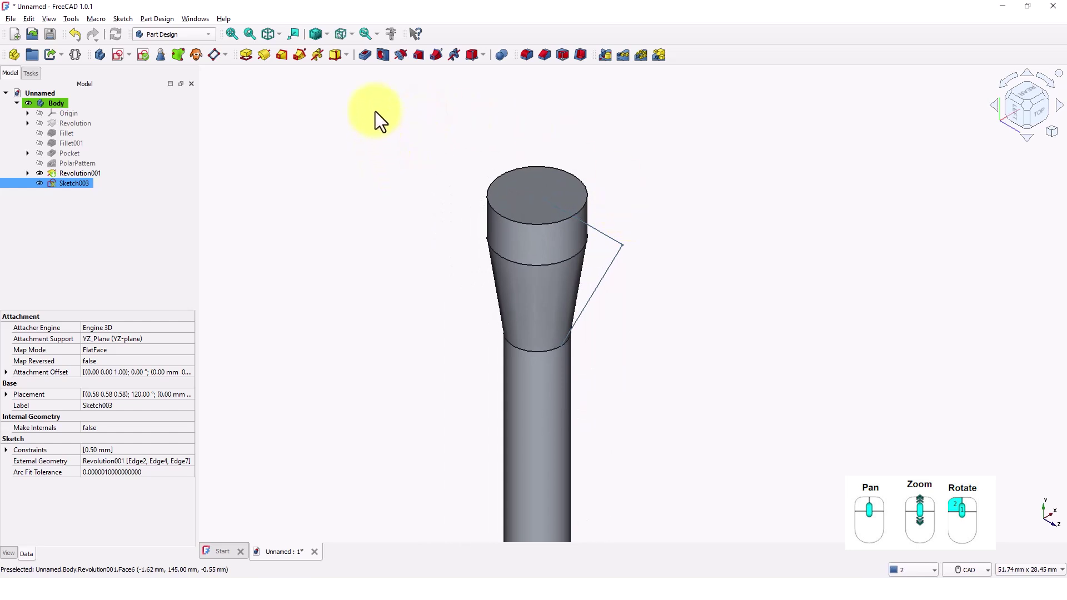
# Pocket the blade sketch with type Through all, symmetric to the sketch plane, to cut one side of the flared tip
pyautogui.click(367, 59)
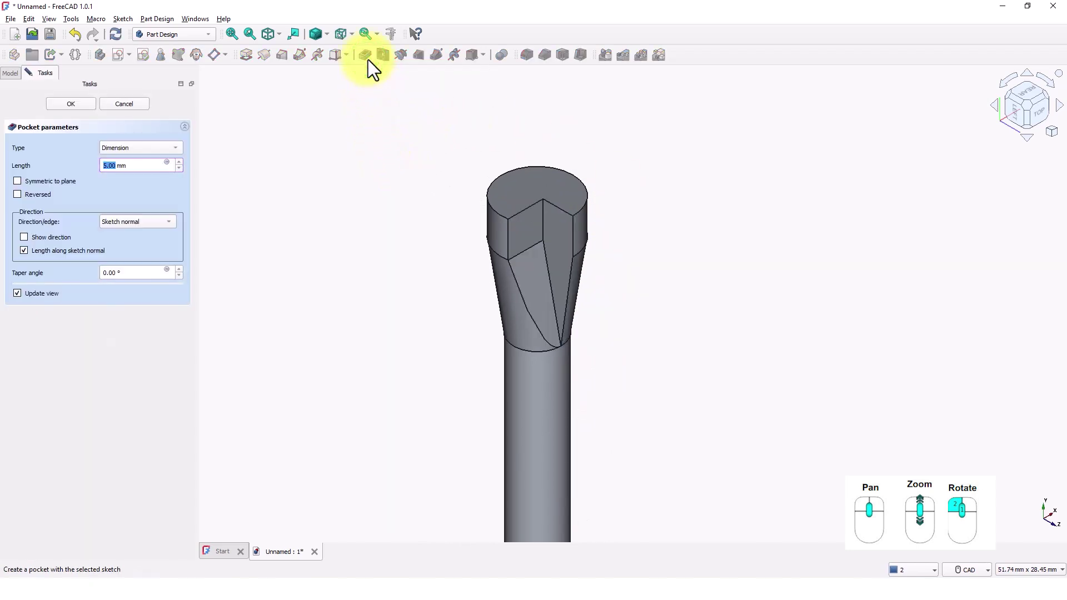
pyautogui.click(134, 151)
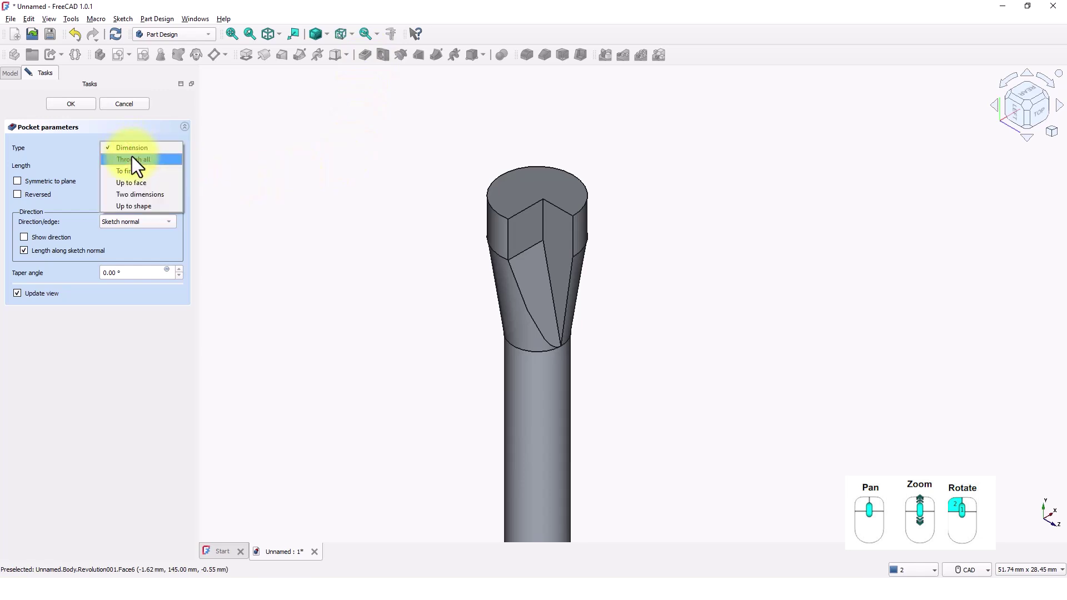
pyautogui.click(133, 160)
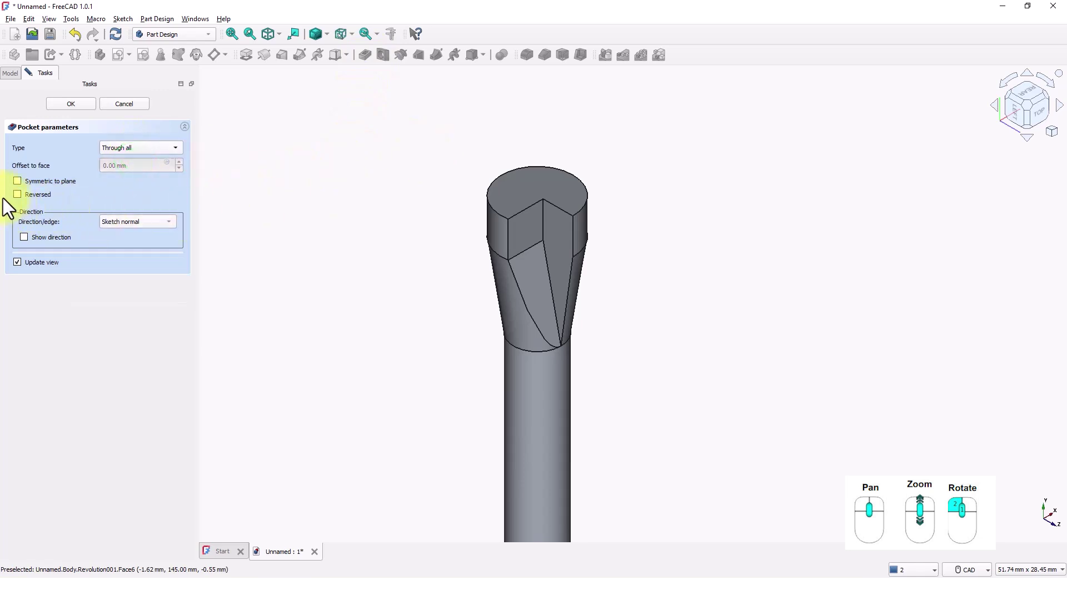
pyautogui.click(17, 182)
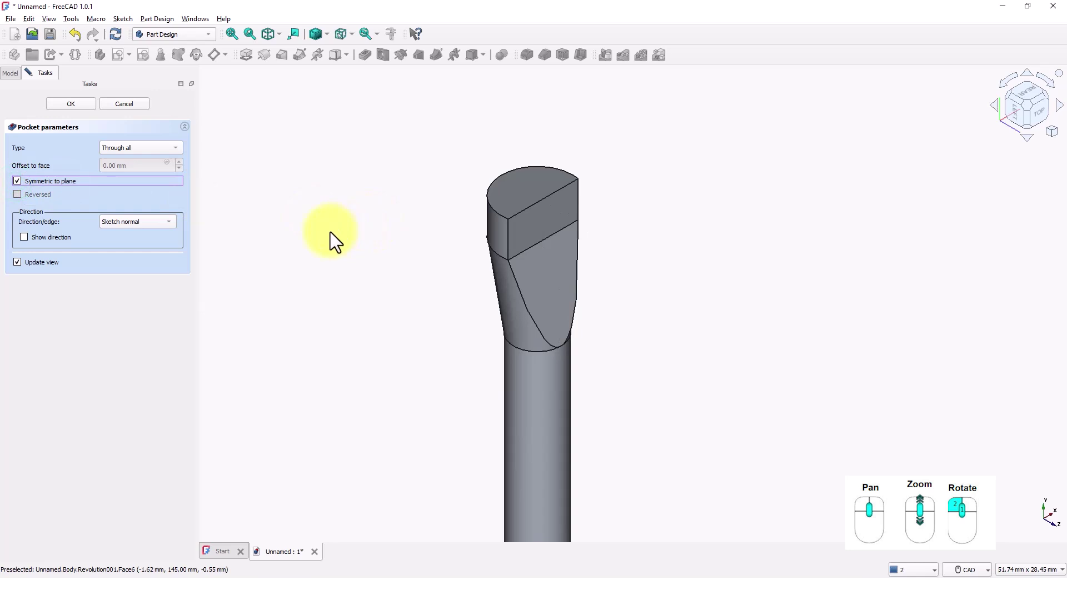
pyautogui.click(74, 104)
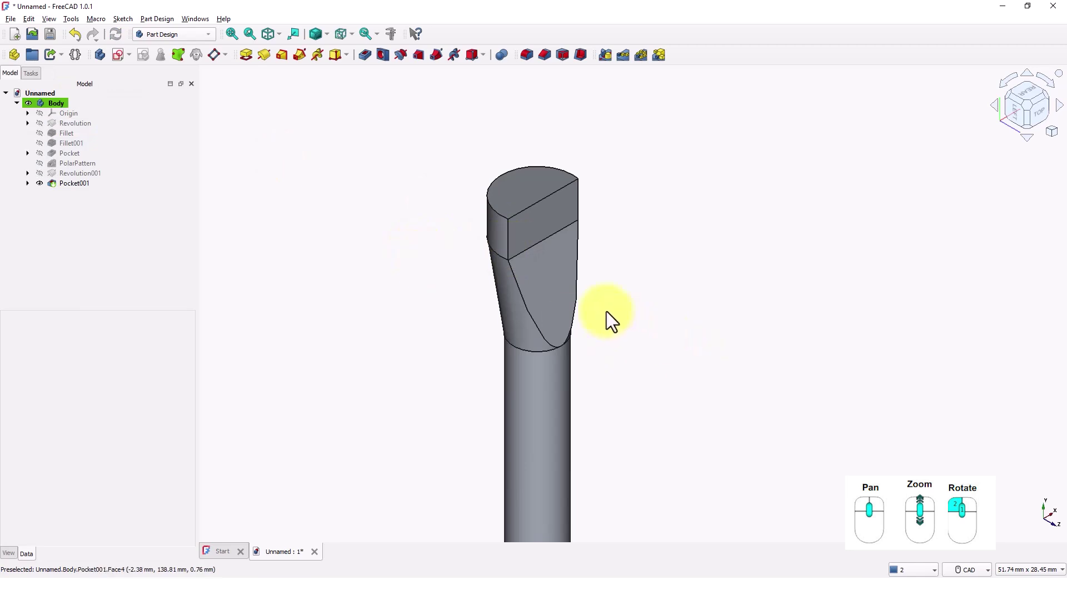
# Mirror the tip pocket about the horizontal sketch axis to cut the opposite side of the blade
pyautogui.moveTo(606, 313); pyautogui.dragTo(646, 361, button='middle')
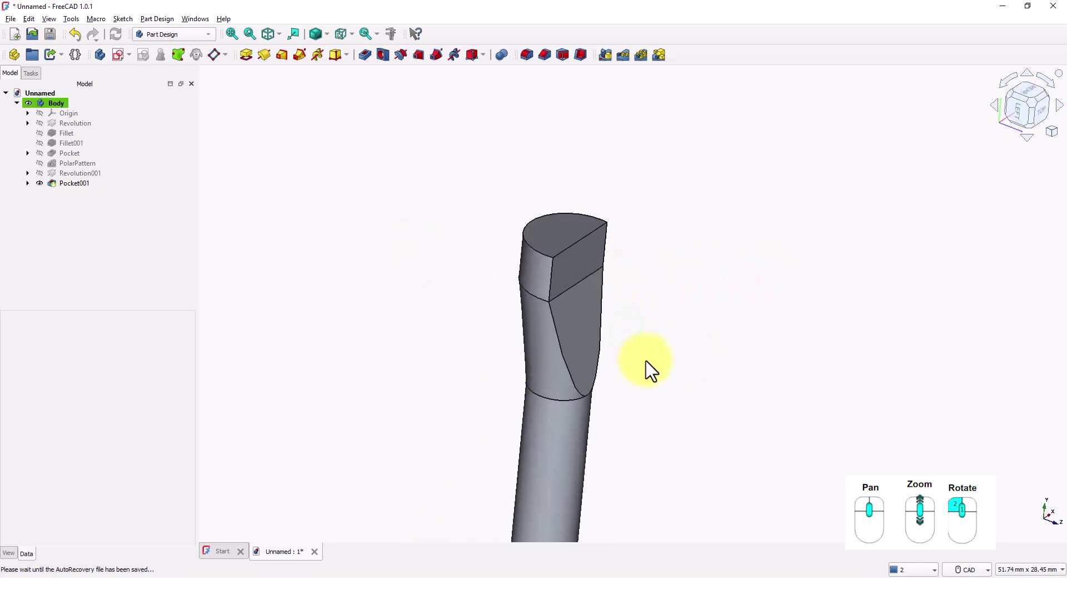
pyautogui.click(74, 183)
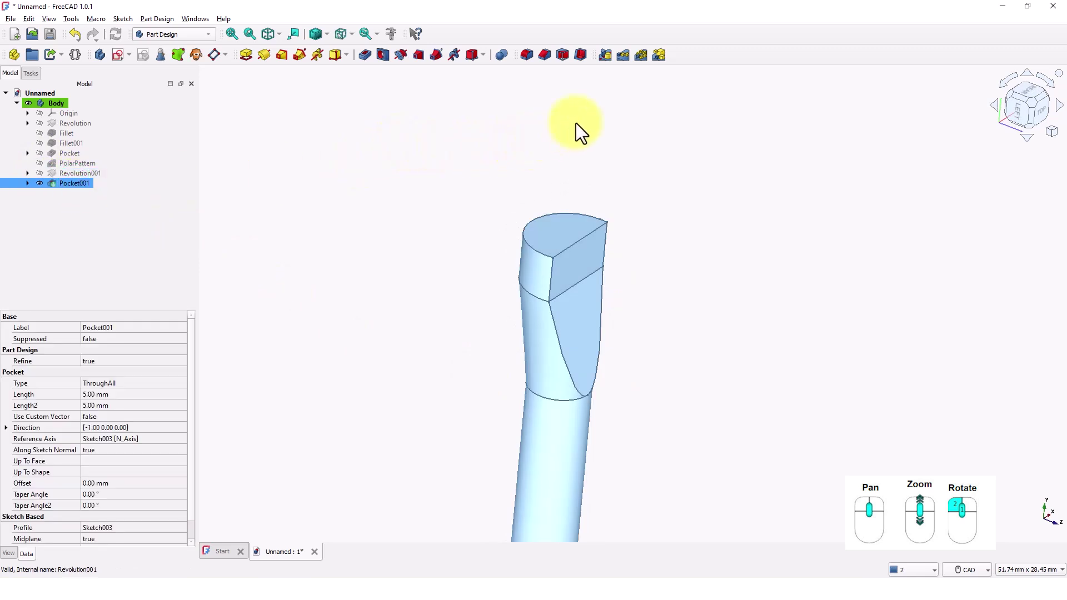
pyautogui.click(606, 56)
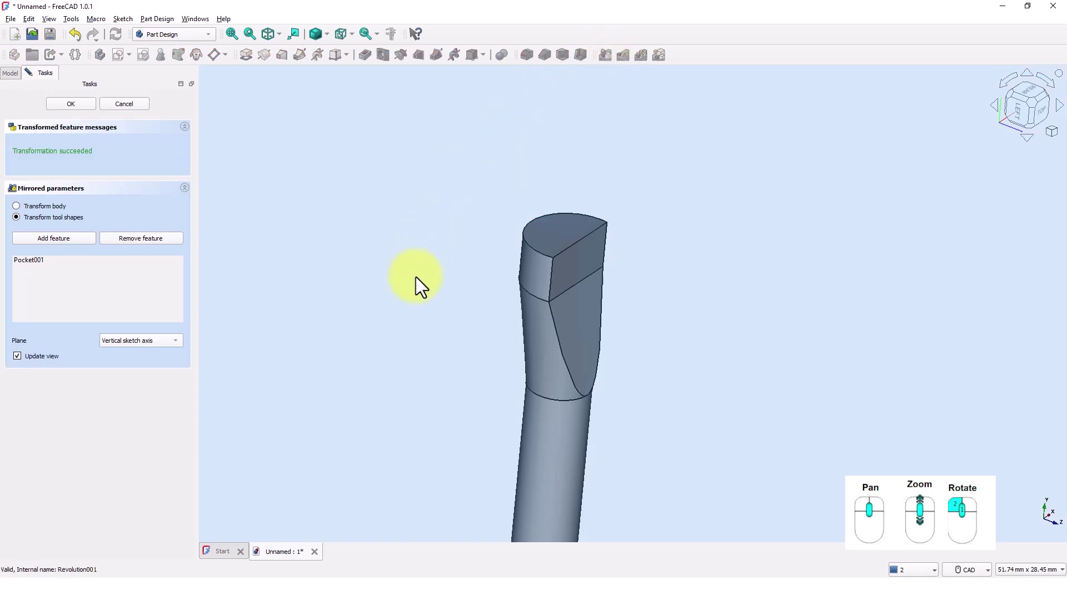
pyautogui.scroll(-5, 416, 281)
pyautogui.scroll(-5, 479, 221)
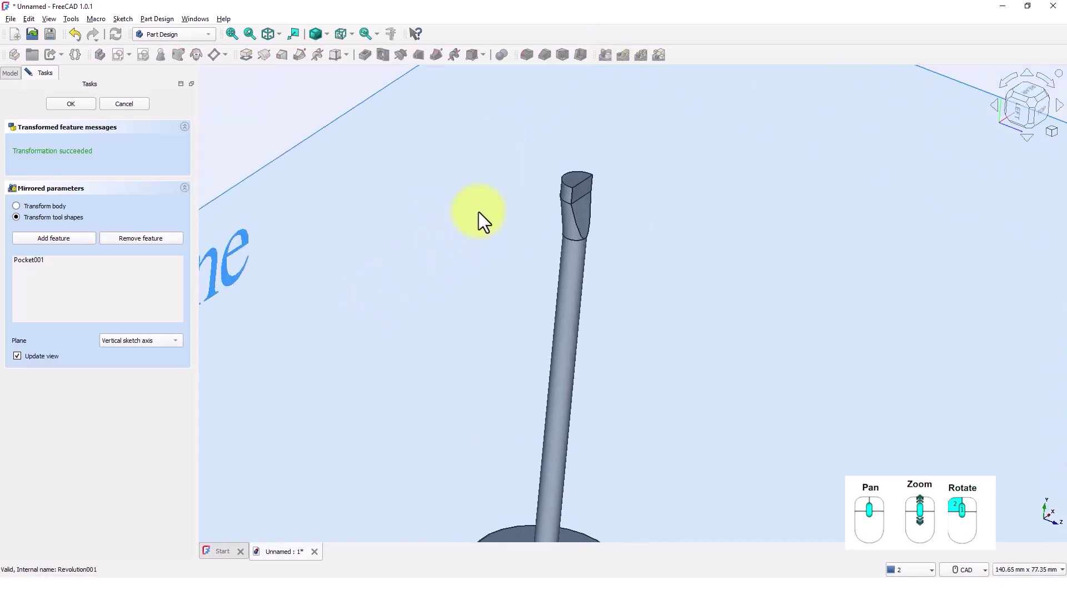
pyautogui.scroll(-5, 417, 349)
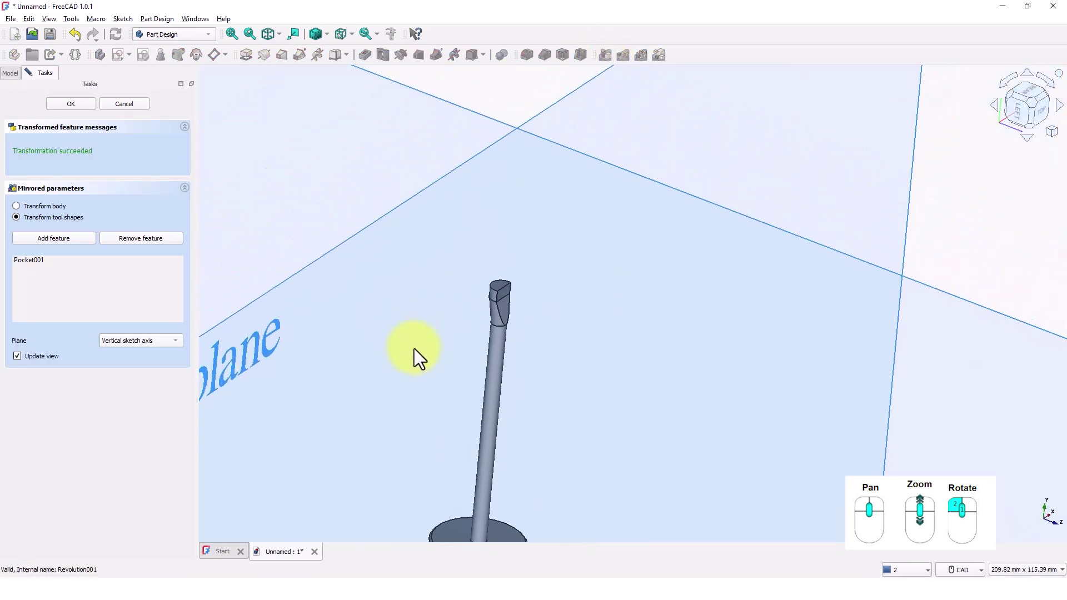
pyautogui.scroll(-3, 417, 366)
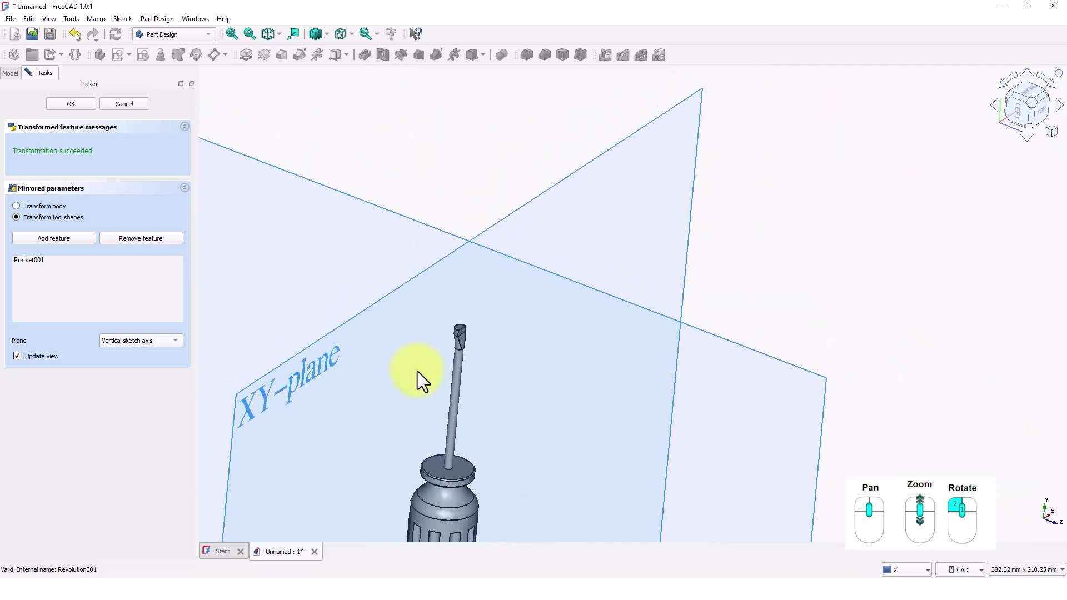
pyautogui.click(121, 341)
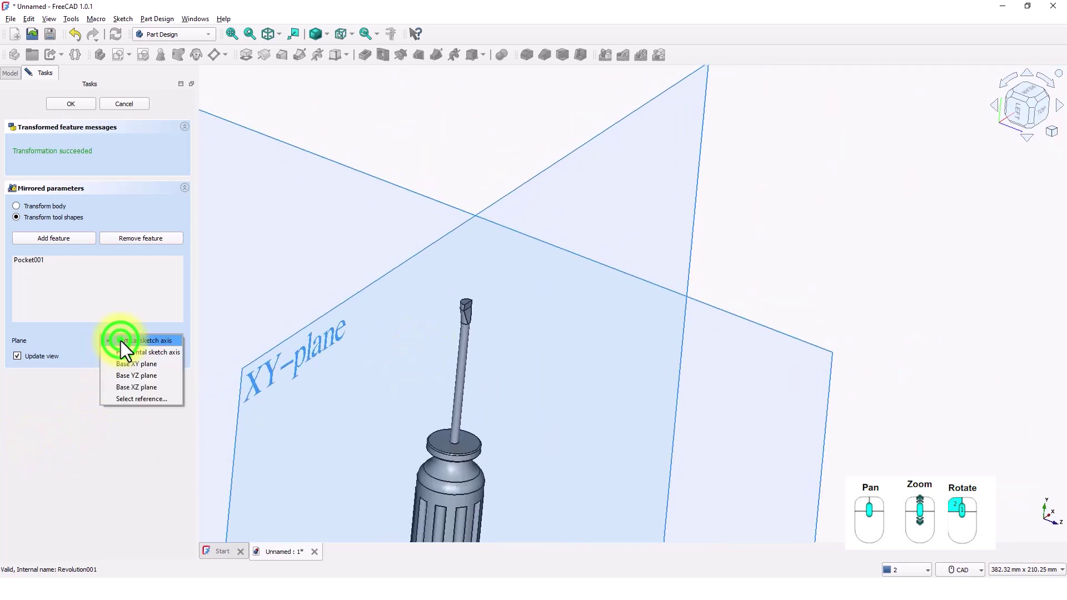
pyautogui.click(126, 355)
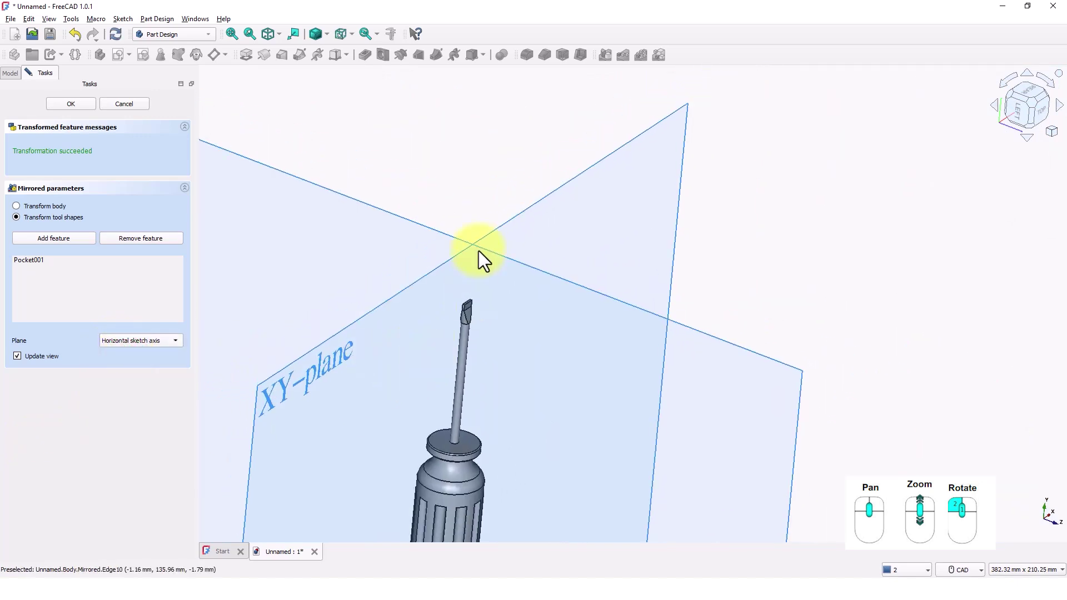
pyautogui.scroll(-3, 479, 251)
pyautogui.scroll(6, 479, 248)
pyautogui.scroll(3, 500, 336)
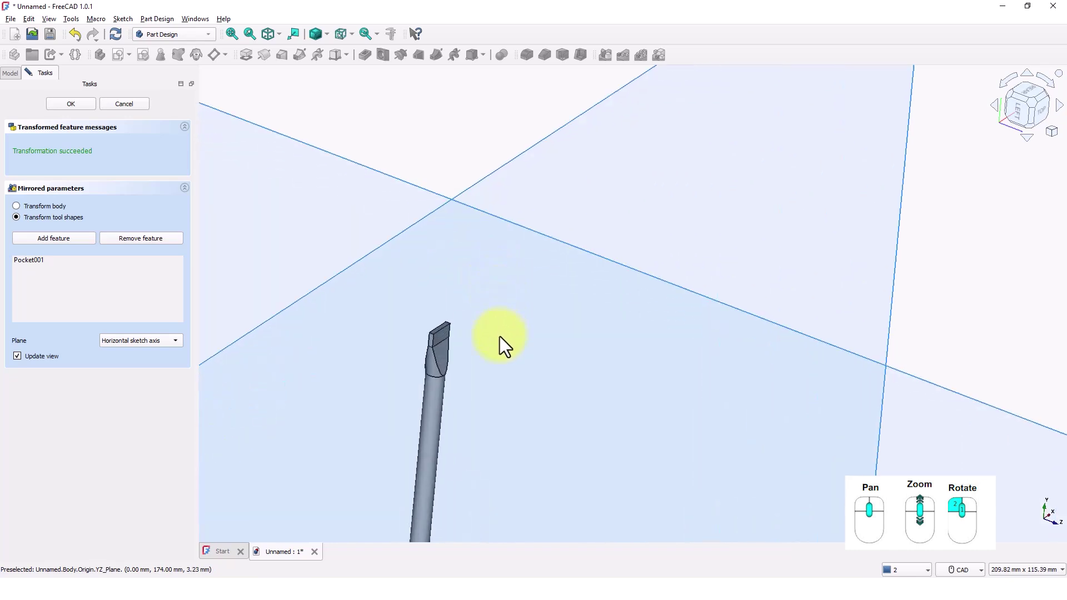
pyautogui.moveTo(573, 346)
pyautogui.mouseDown(button='middle')
pyautogui.moveTo(713, 341)
pyautogui.moveTo(550, 349)
pyautogui.moveTo(604, 362)
pyautogui.mouseUp(button='middle')
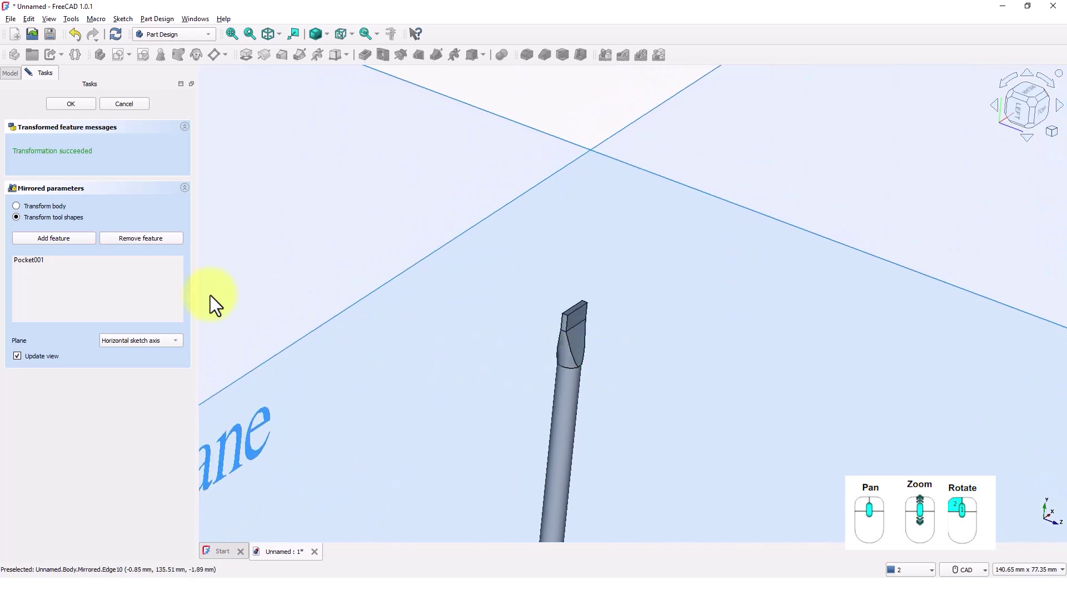
pyautogui.click(66, 101)
# Fillet the two edges where the flat blade faces meet the sloped faces, one on each side, with a 10 mm radius
pyautogui.scroll(2, 531, 383)
pyautogui.scroll(-3, 522, 380)
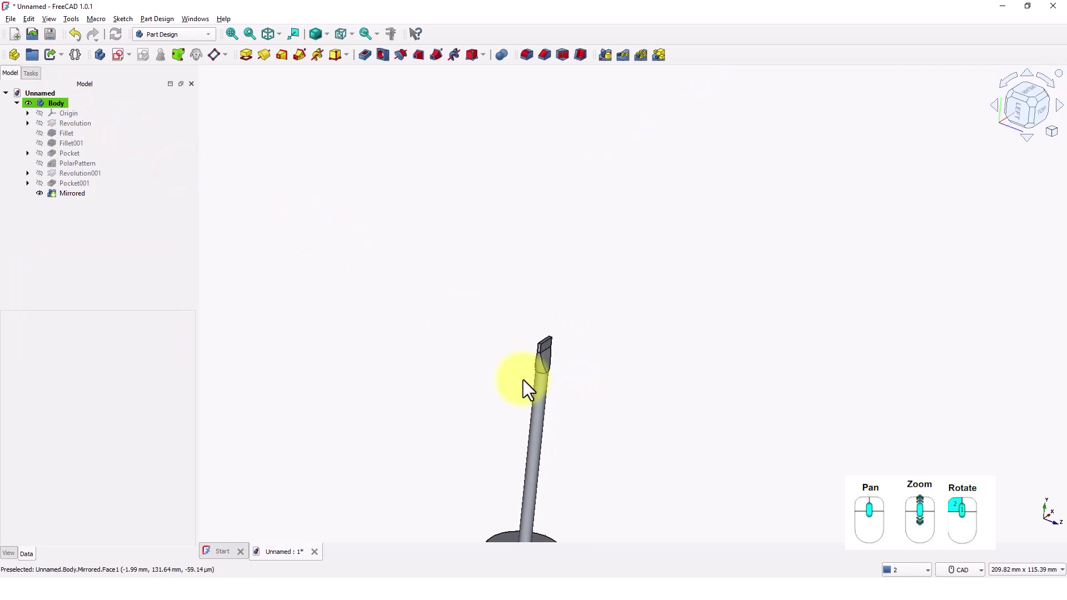
pyautogui.scroll(4, 522, 379)
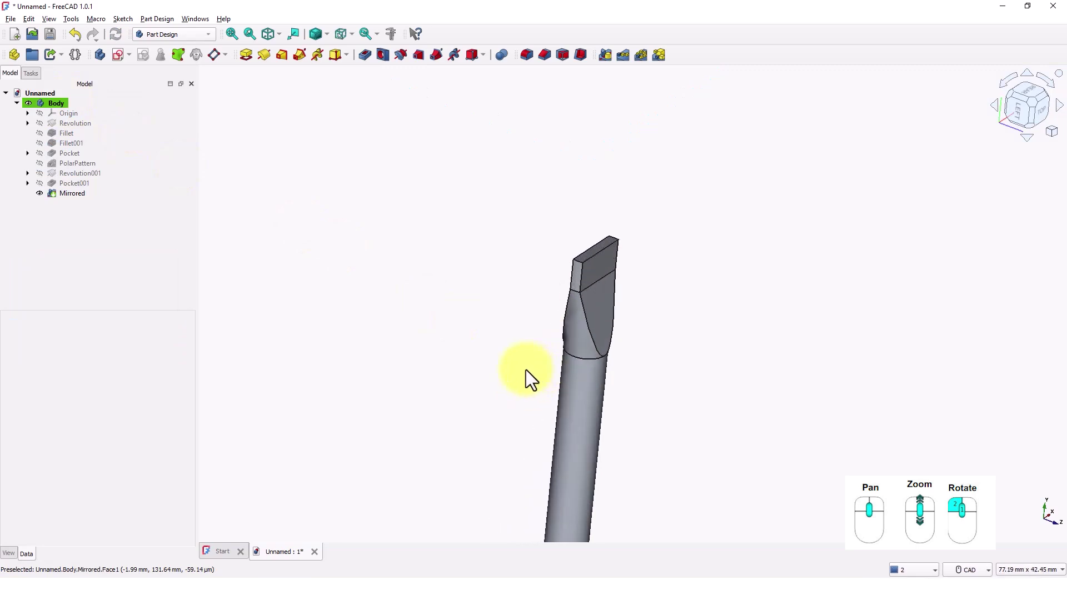
pyautogui.moveTo(534, 363); pyautogui.dragTo(473, 374, button='middle')
pyautogui.scroll(2, 509, 348)
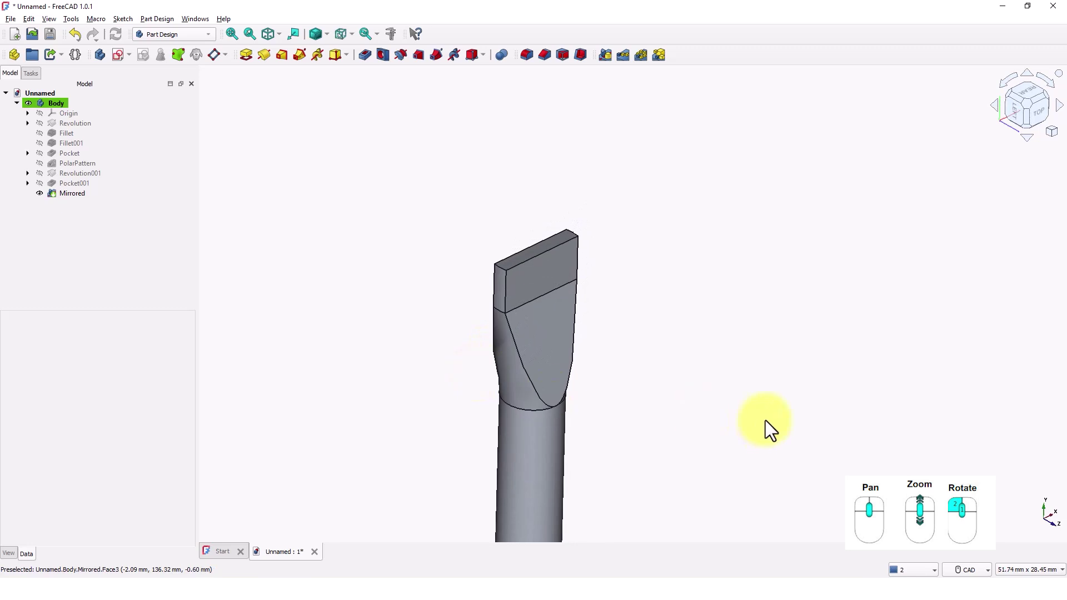
pyautogui.click(530, 54)
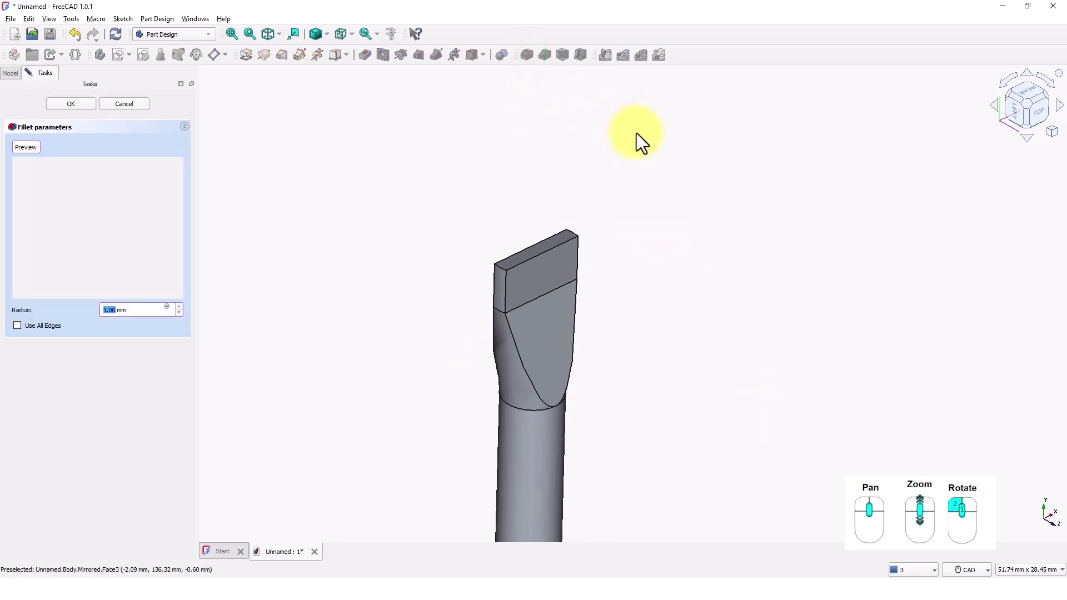
pyautogui.click(548, 292)
pyautogui.moveTo(535, 317); pyautogui.dragTo(766, 327, button='middle')
pyautogui.click(542, 307)
pyautogui.moveTo(136, 310); pyautogui.dragTo(92, 313)
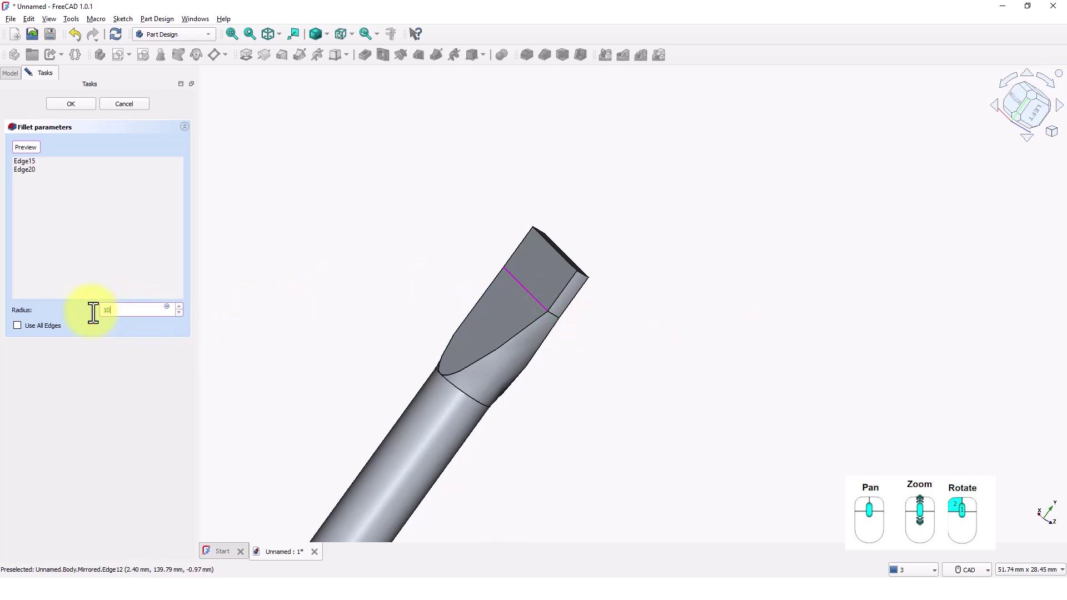
pyautogui.write('10')
pyautogui.press('Return')
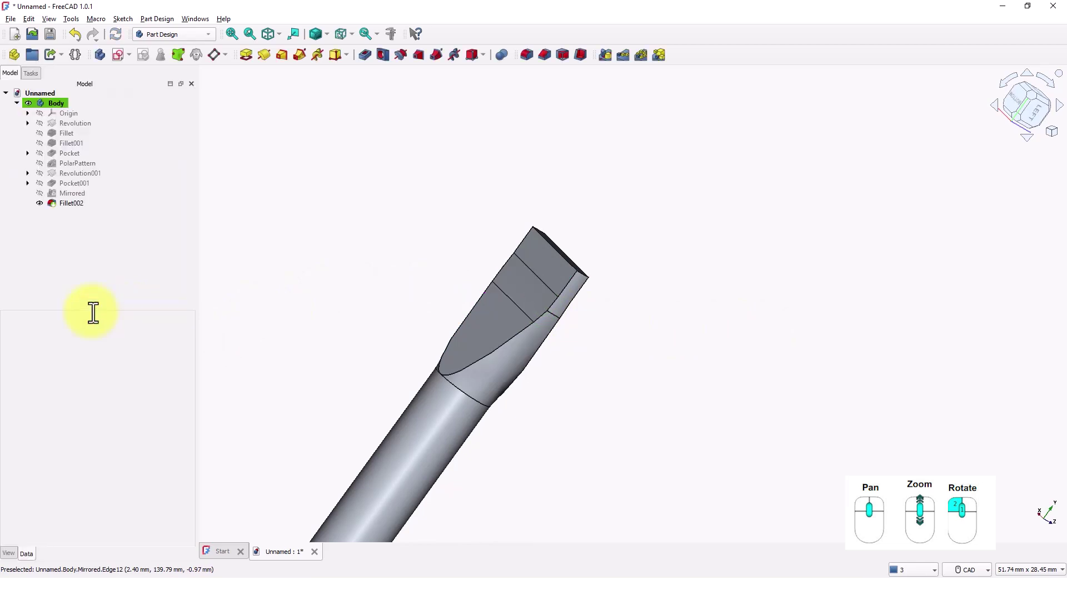
# Inspect the whole screwdriver from several angles, then the shaft and filleted blade up close
pyautogui.scroll(-5, 368, 313)
pyautogui.moveTo(359, 286); pyautogui.dragTo(537, 286, button='middle')
pyautogui.scroll(-1, 538, 287)
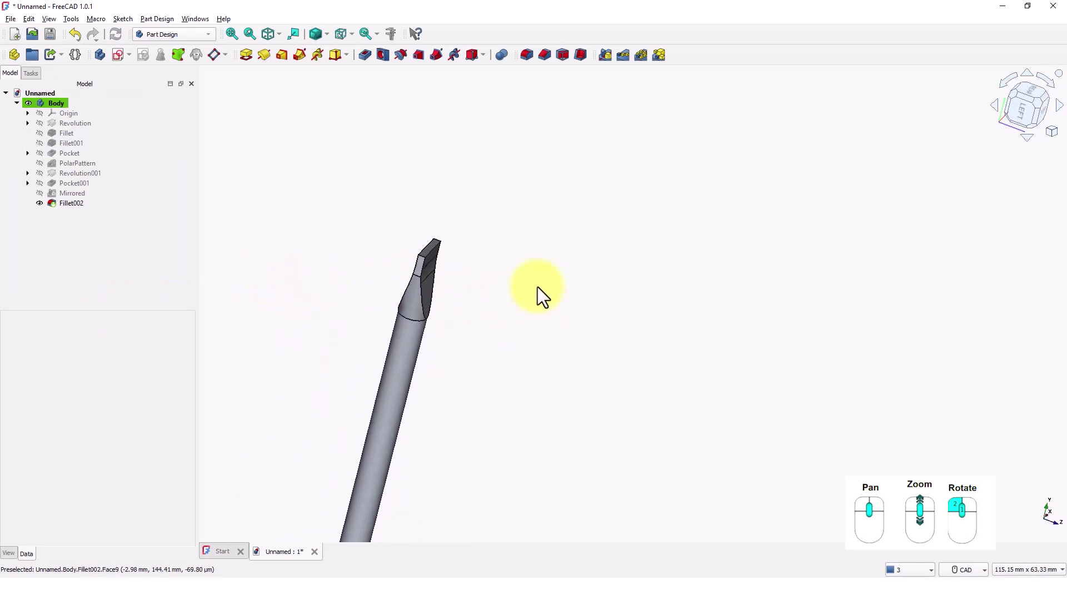
pyautogui.rightClick(574, 274)
pyautogui.click(603, 296)
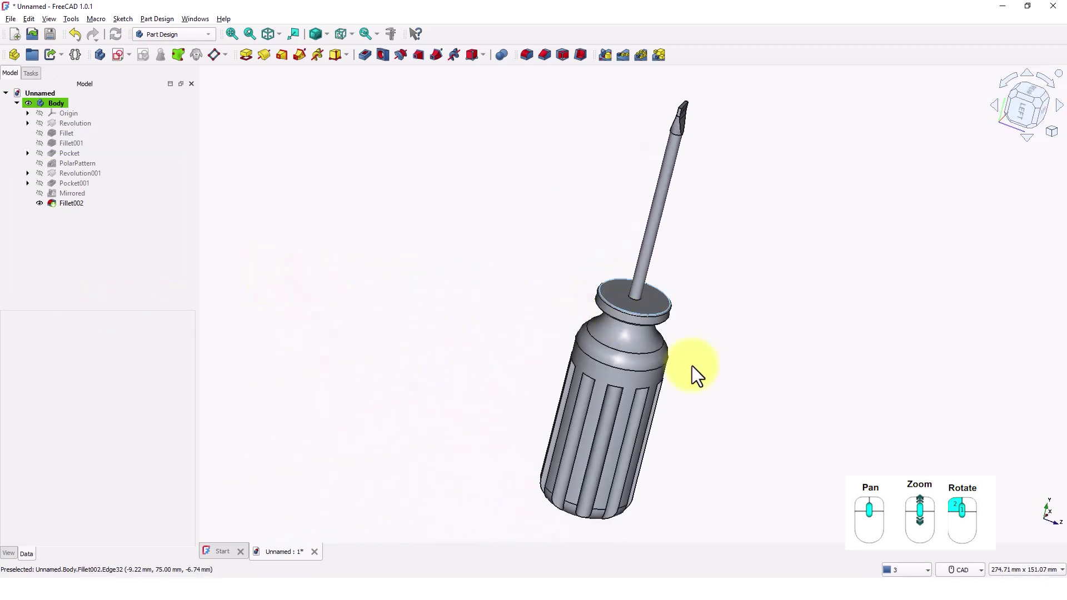
pyautogui.moveTo(676, 427); pyautogui.dragTo(536, 412, button='middle')
pyautogui.scroll(-2, 590, 384)
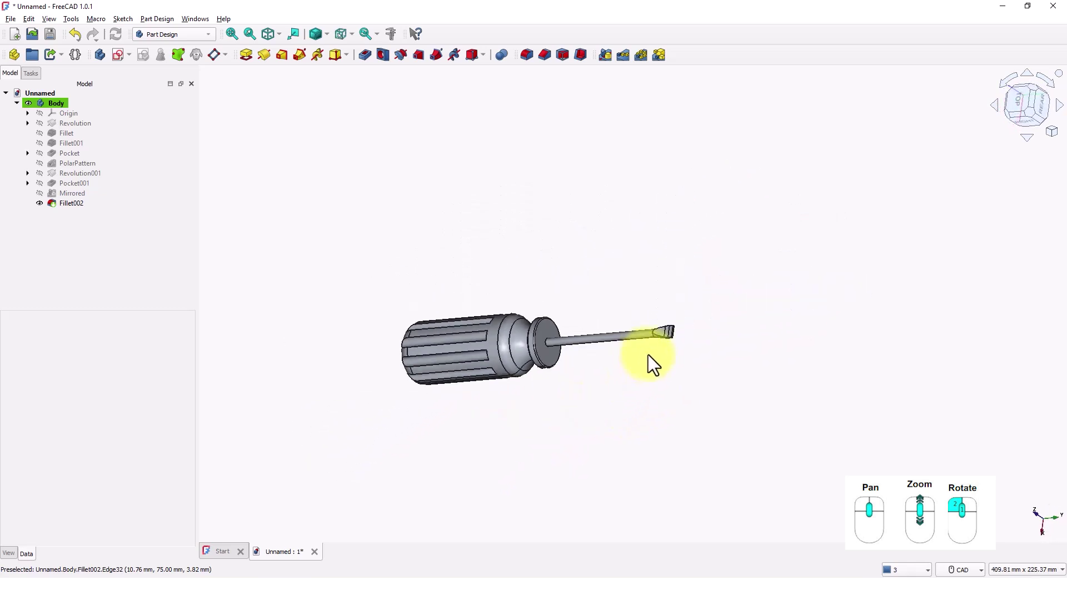
pyautogui.scroll(6, 664, 353)
pyautogui.moveTo(625, 367); pyautogui.dragTo(601, 384, button='middle')
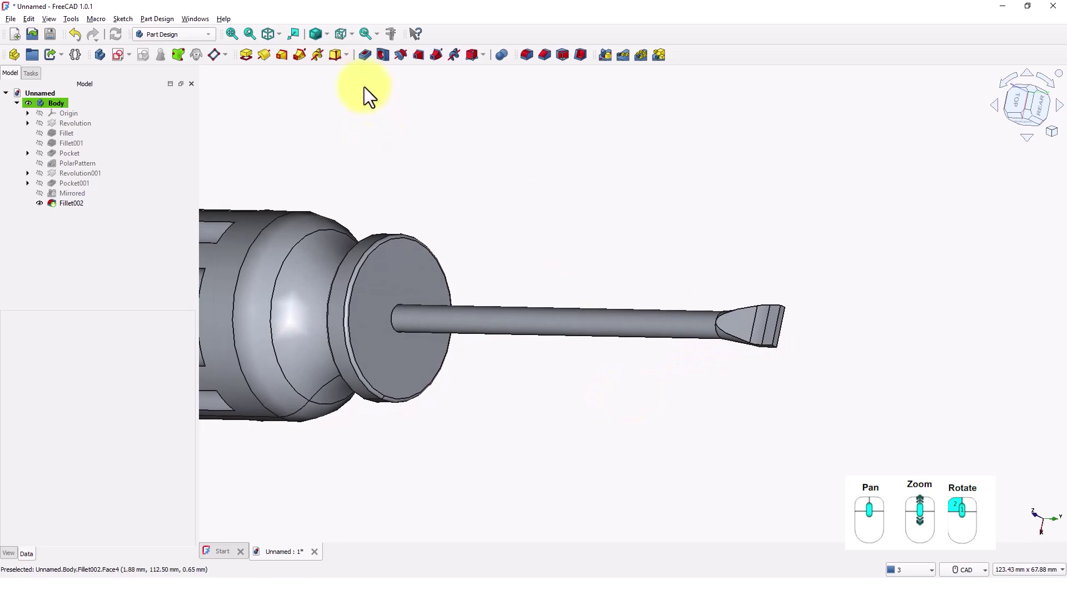
# Change the model's draw style and view the finished screwdriver from another angle
pyautogui.click(324, 33)
pyautogui.click(346, 114)
pyautogui.click(661, 251)
pyautogui.scroll(-2, 663, 253)
pyautogui.scroll(-4, 663, 253)
pyautogui.moveTo(612, 346); pyautogui.dragTo(741, 322, button='middle')
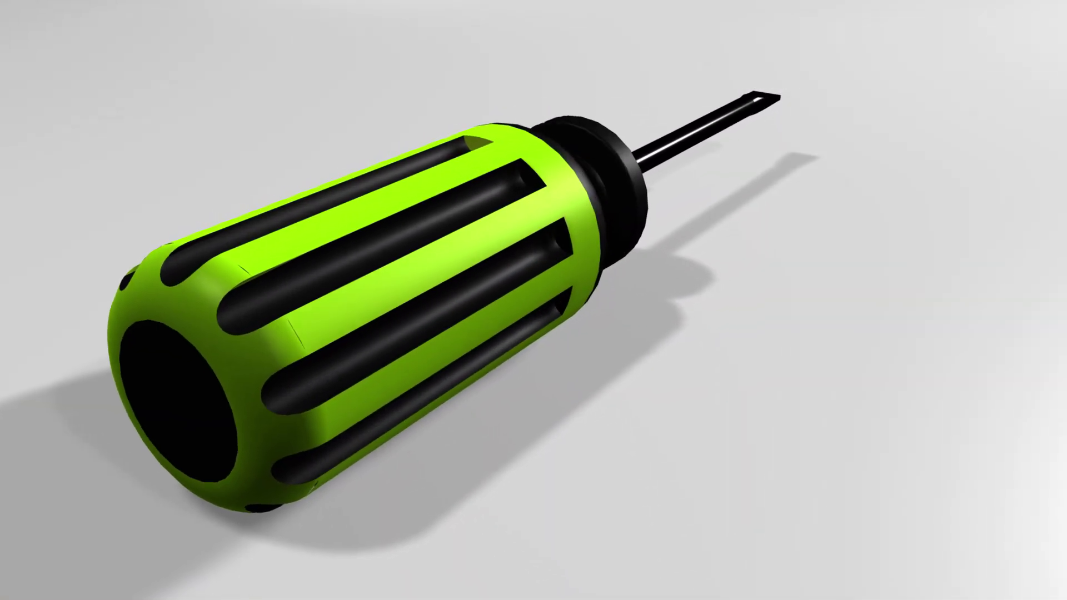